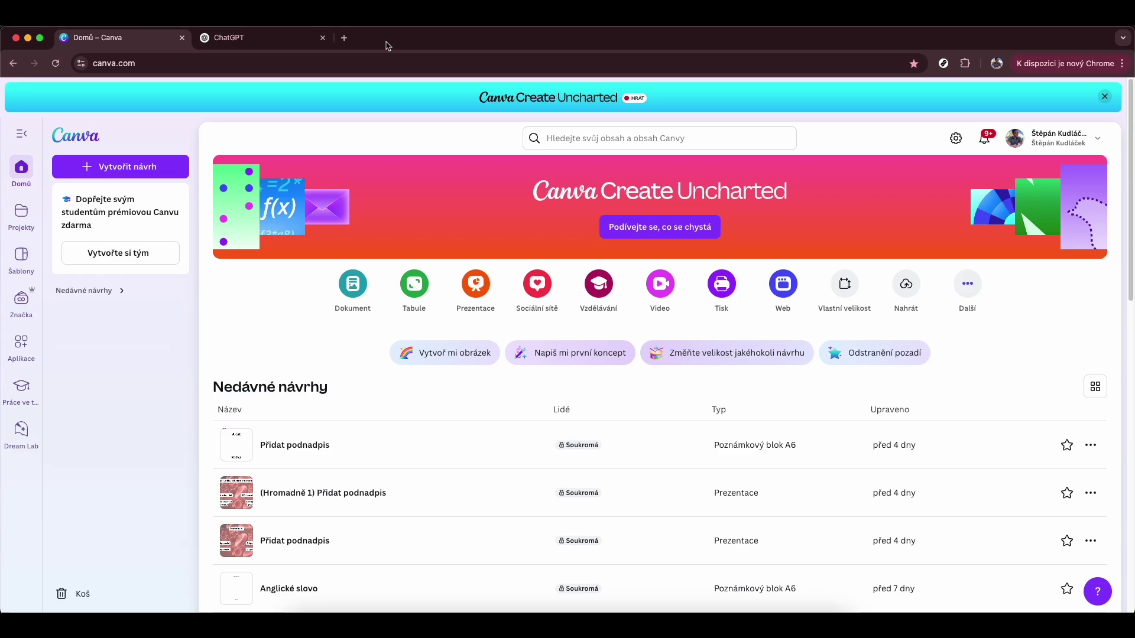
- Switch to ChatGPT and send the prompt "vytvoř mi text na video o fotosyntéze pro žáky 7. ročníku zš."
click(286, 41)
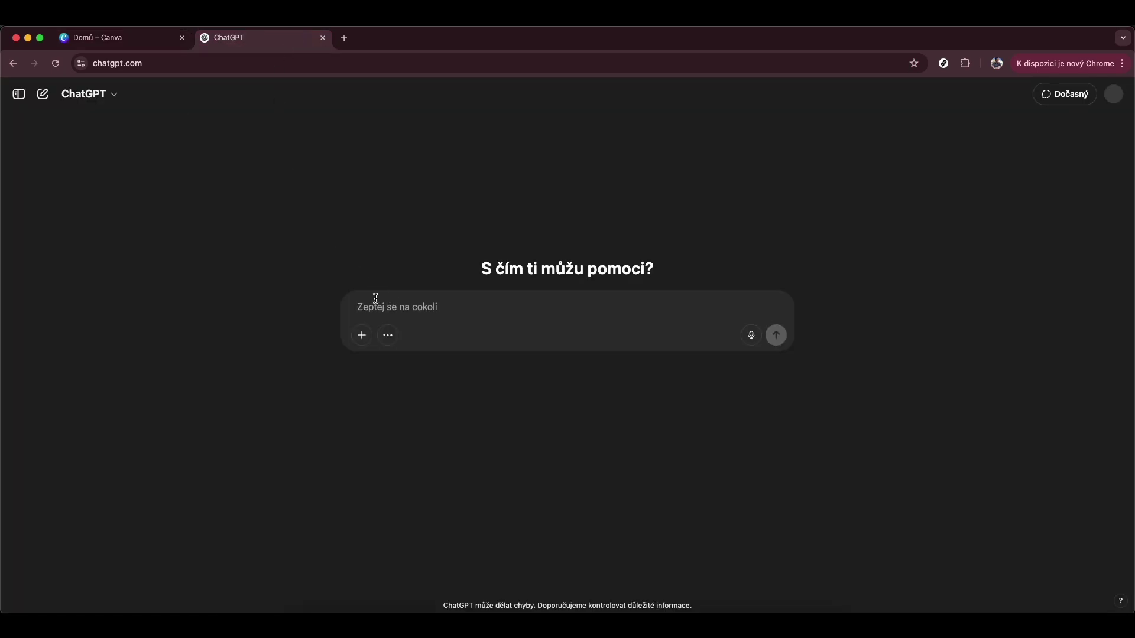
click(126, 40)
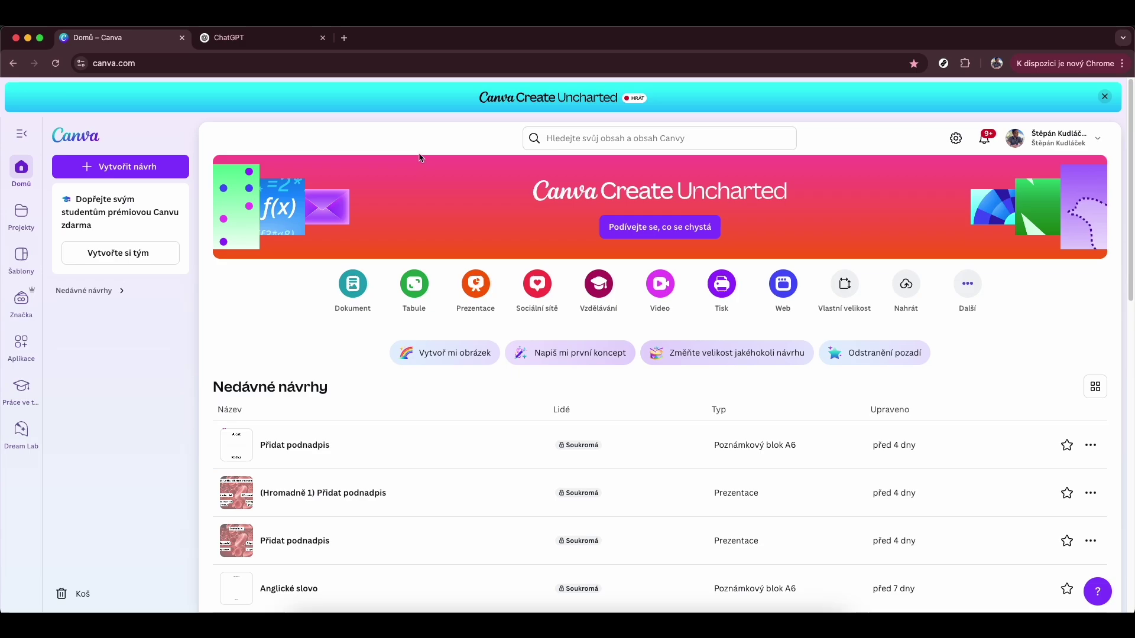
click(255, 40)
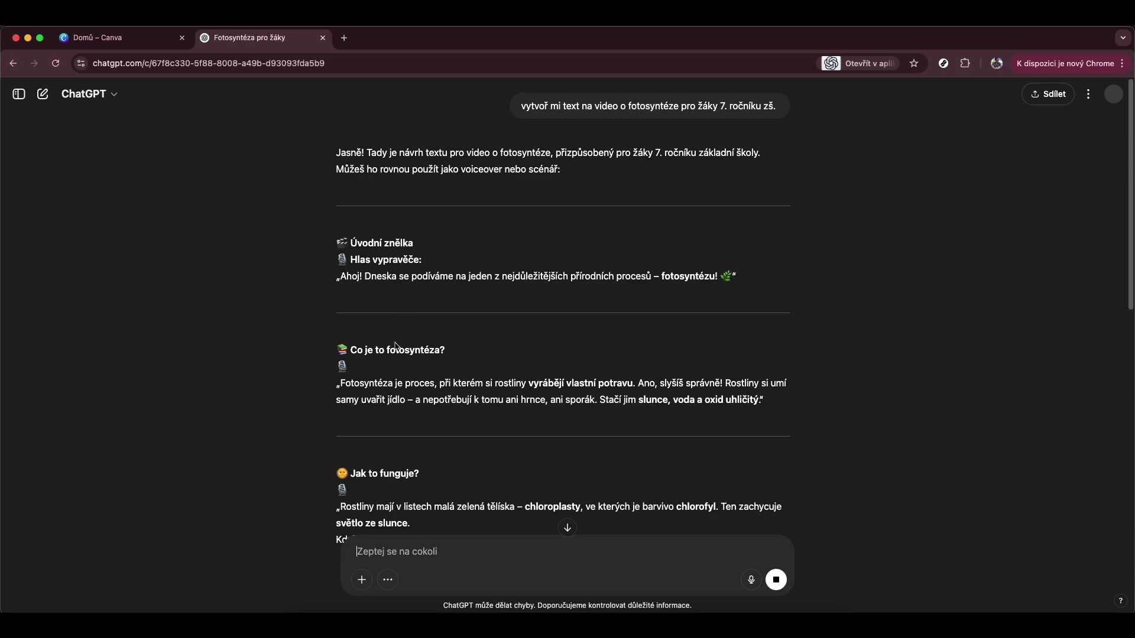
- Read through the generated photosynthesis video script from the intro to the closing section
scroll(392, 390, down, 3)
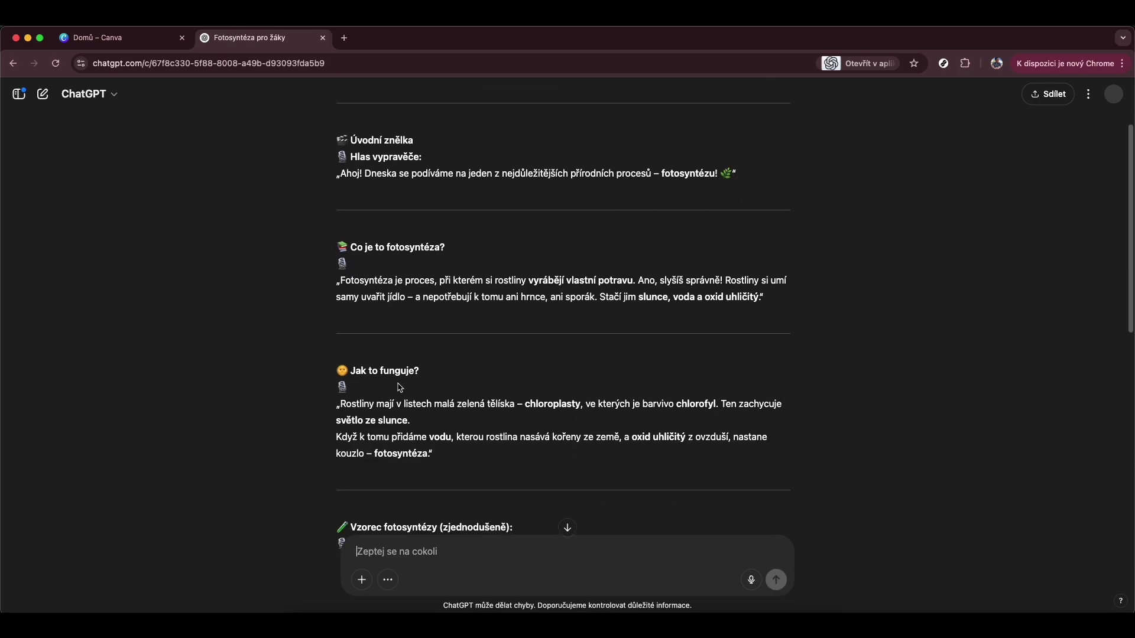
scroll(392, 392, down, 7)
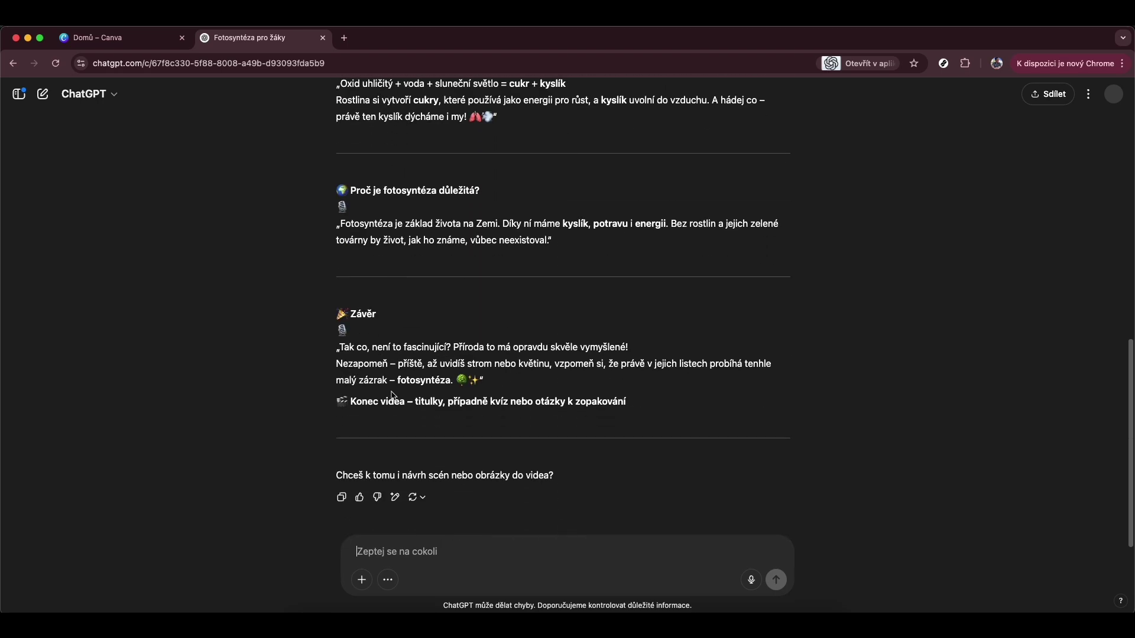
scroll(412, 385, up, 3)
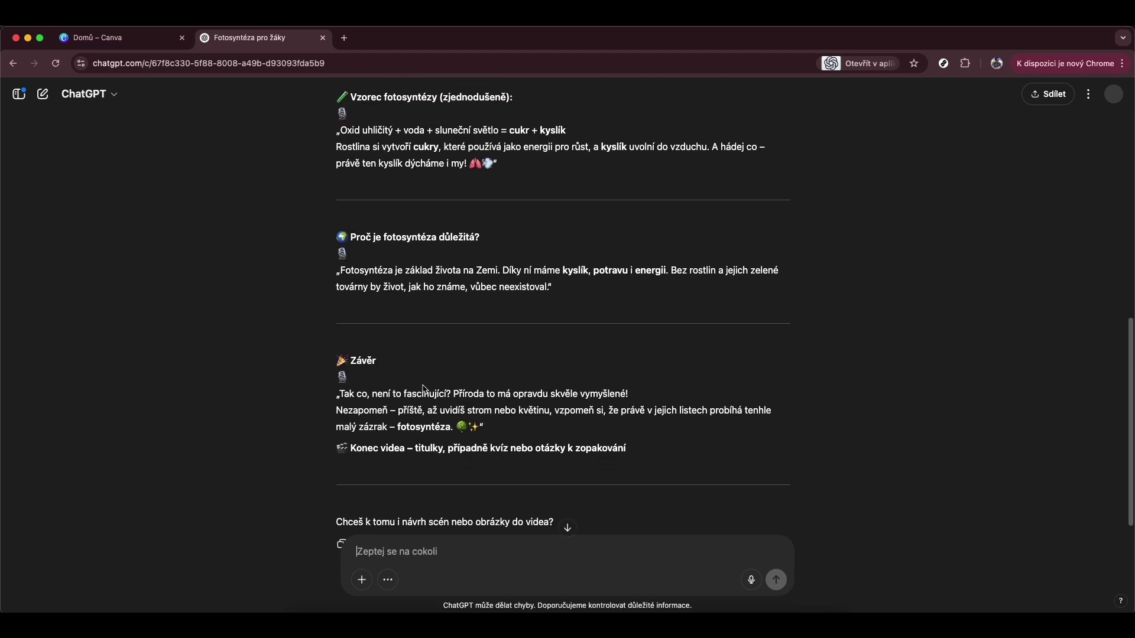
scroll(429, 388, up, 3)
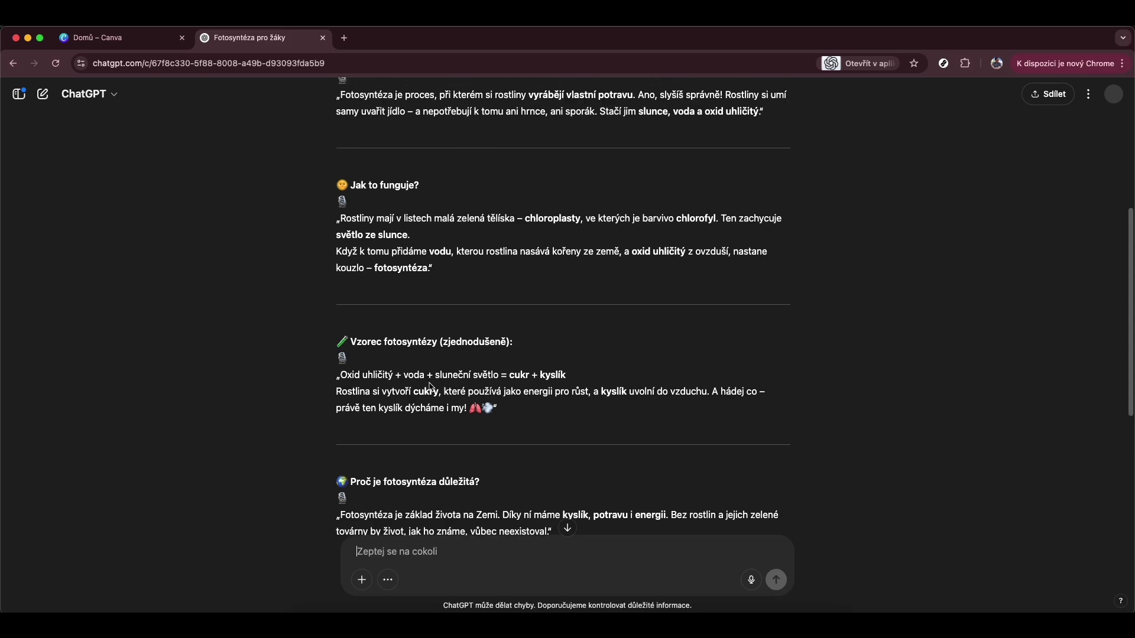
scroll(431, 388, up, 4)
scroll(432, 388, down, 9)
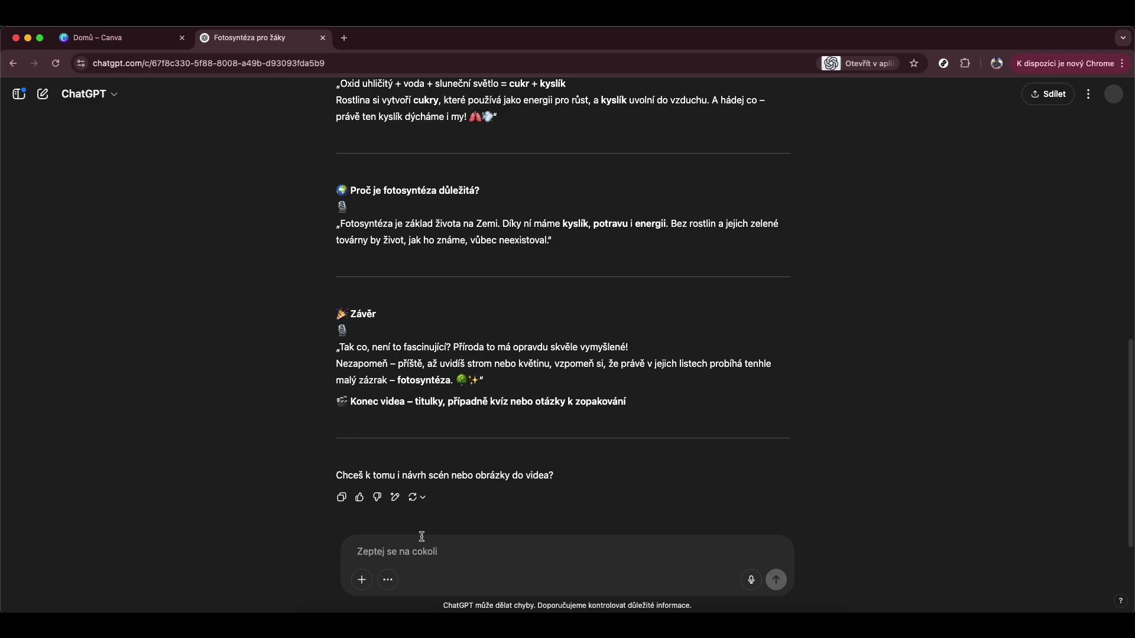
- Quote the closing passage under "Závěr" in a reply and draft the request "Změň to tak a tak."
drag(512, 385, 311, 353)
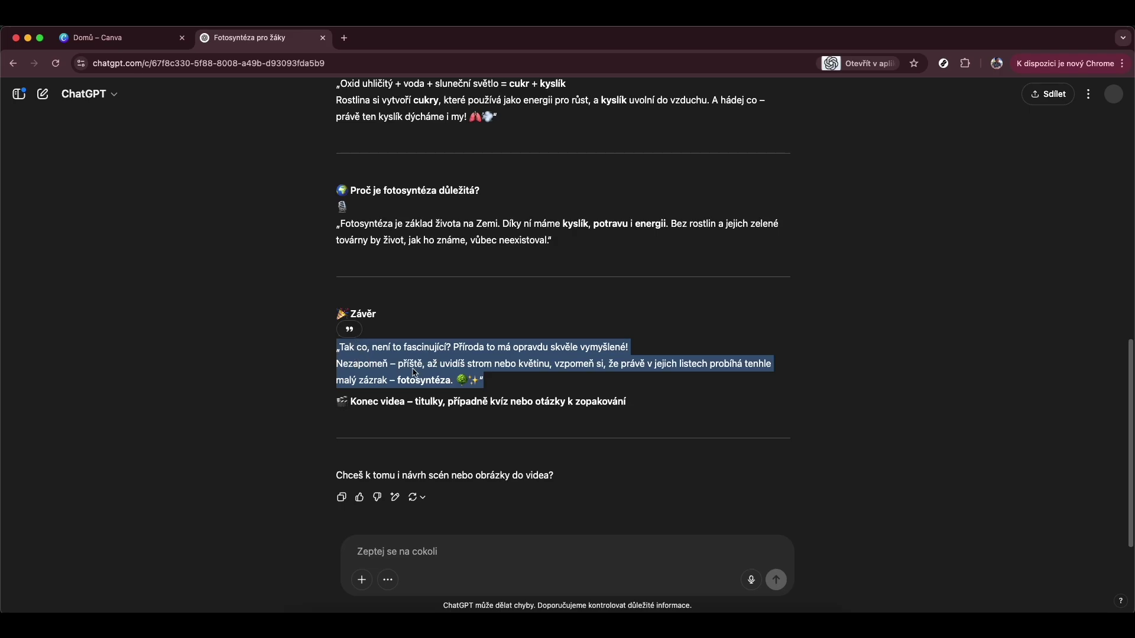
click(349, 334)
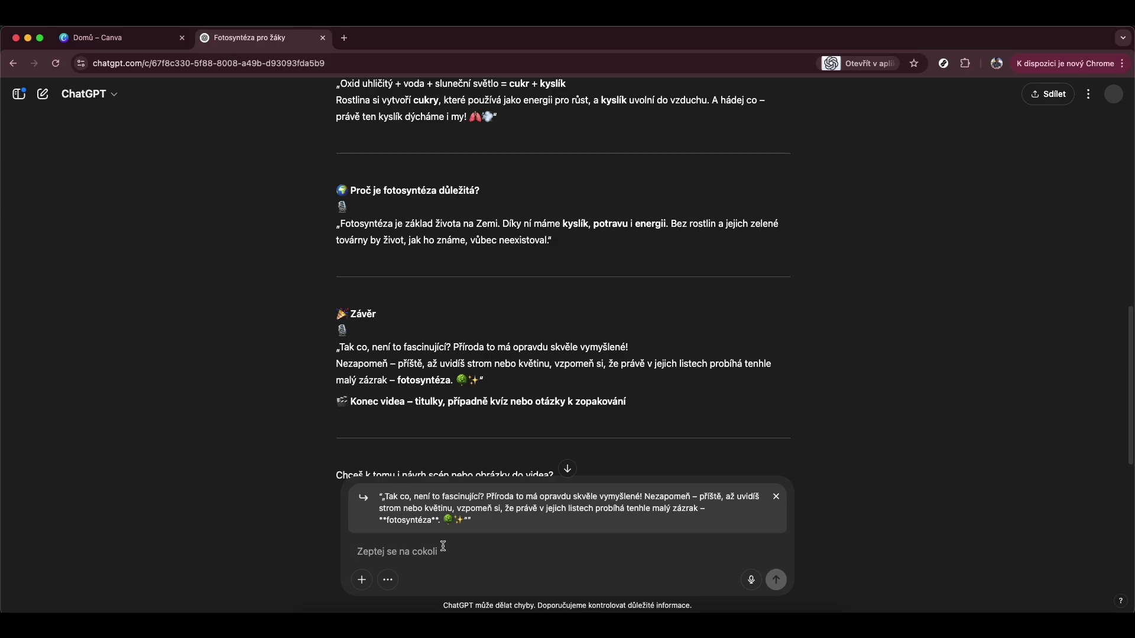
text(Změň)
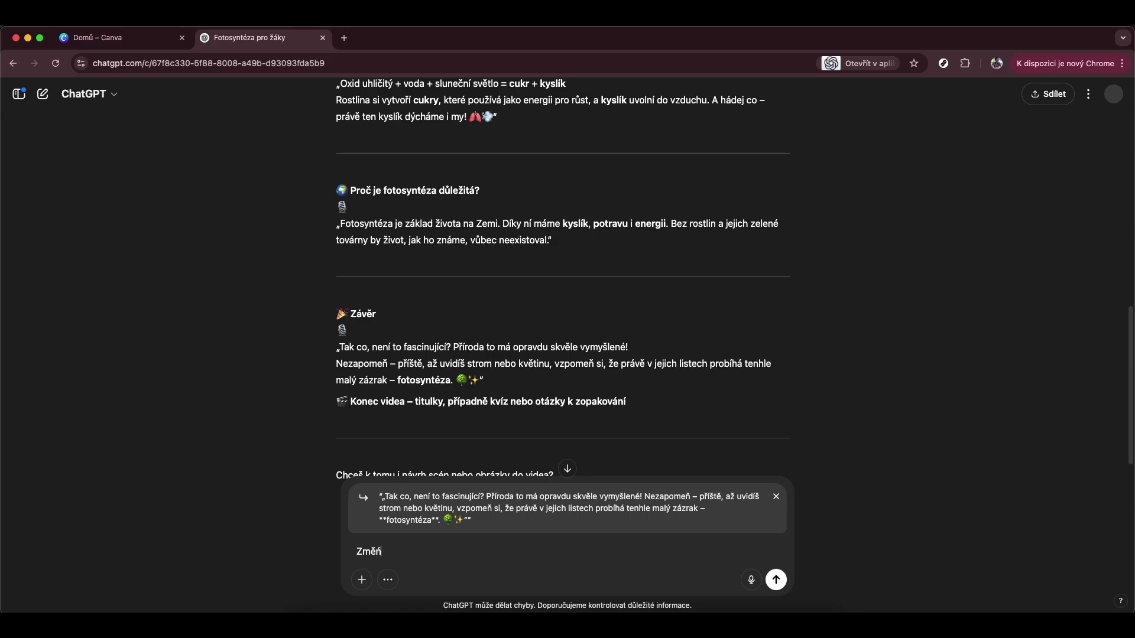
text( to takt a)
key(BackSpace)
key(BackSpace)
key(BackSpace)
text(a tak.)
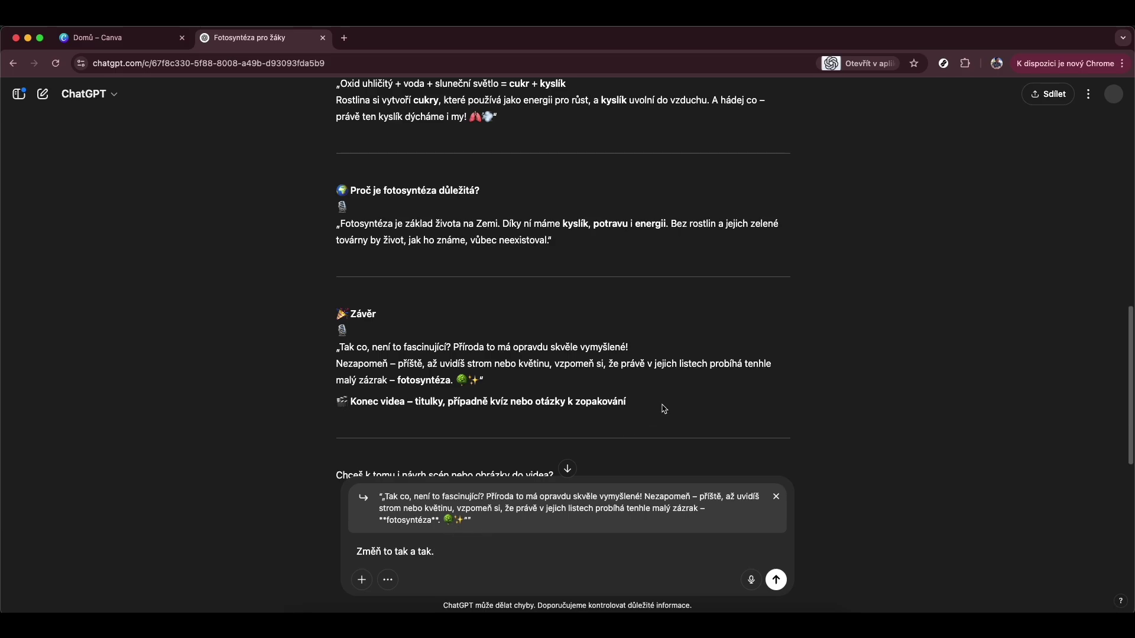
- Remove the quoted passage and clear the drafted request from the message box
click(775, 496)
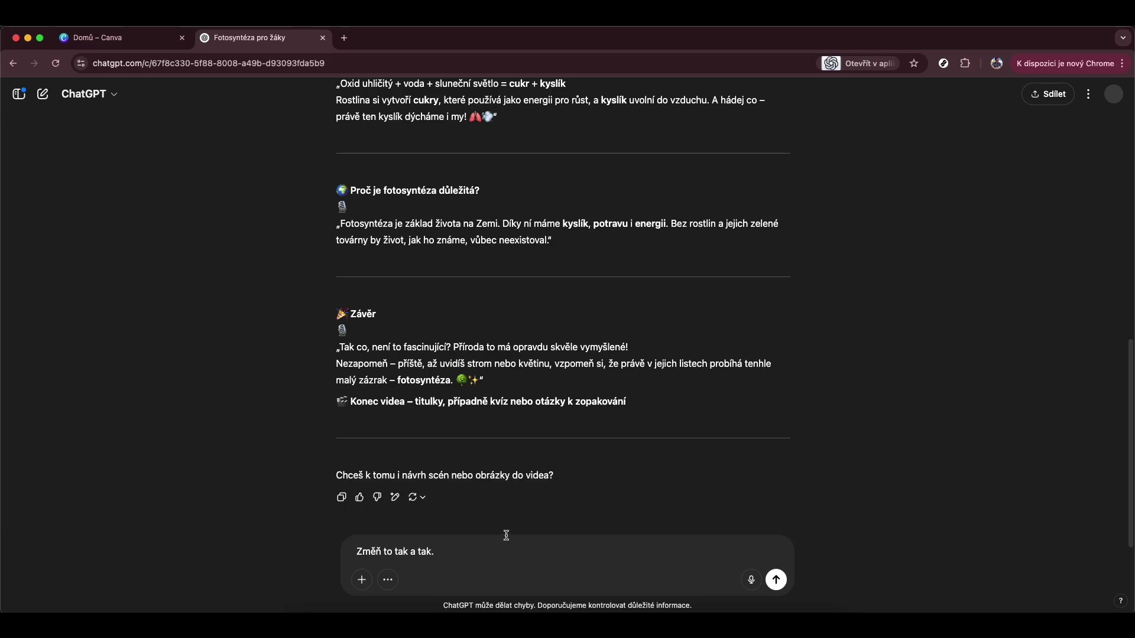
key(super+a)
key(BackSpace)
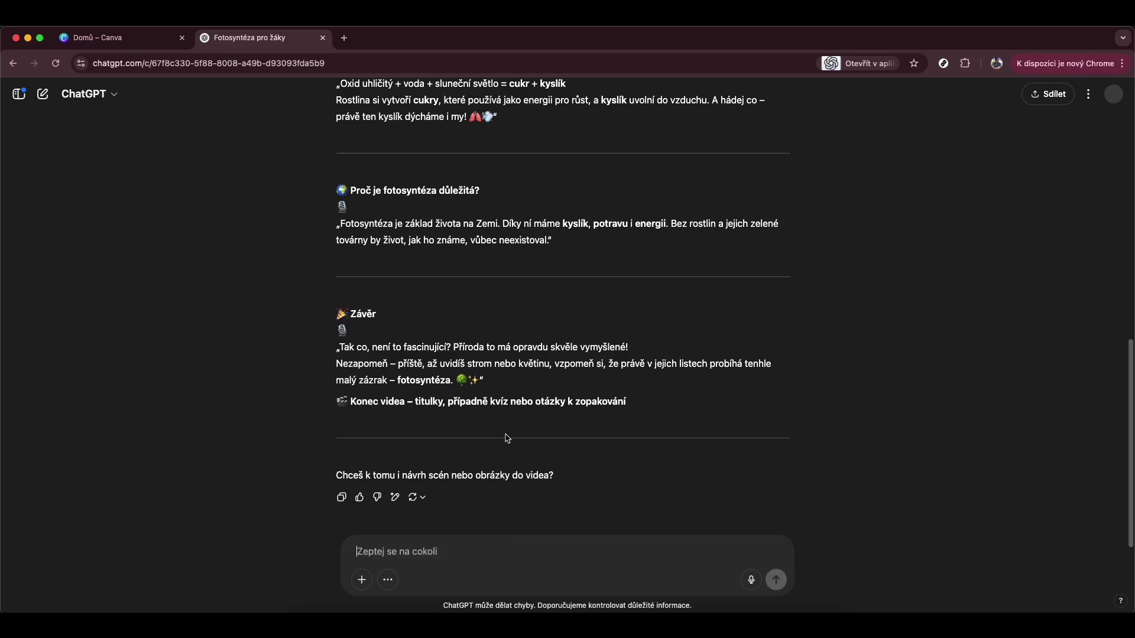
- Copy the narrator's greeting under "Úvodní znělka" without its quotation marks and emoji, and switch to Canva
scroll(507, 438, up, 20)
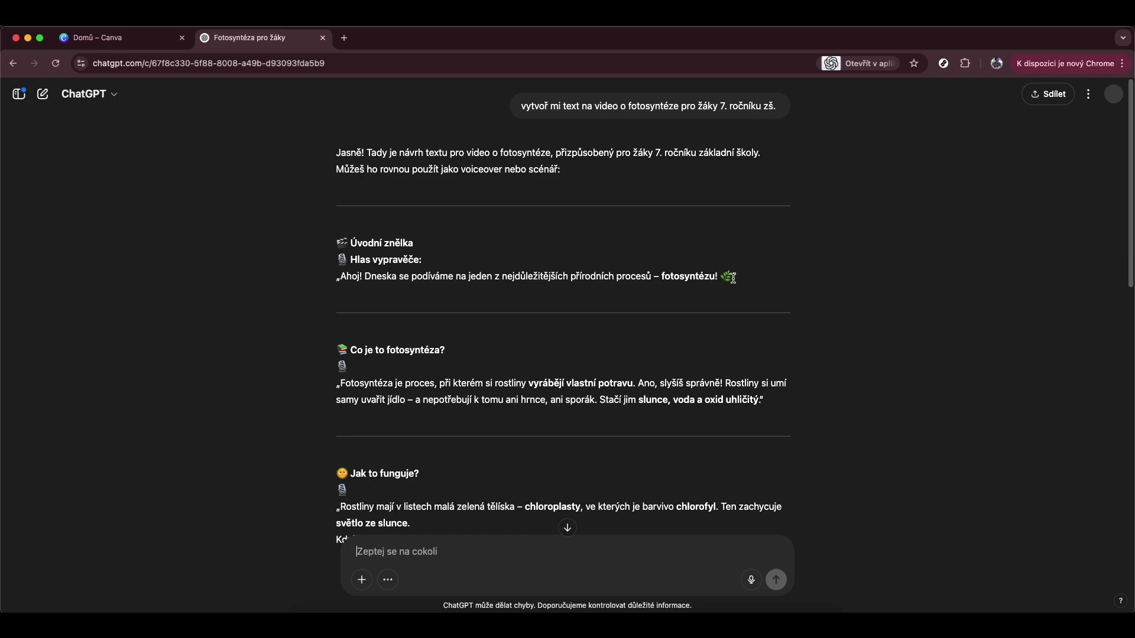
drag(720, 278, 339, 279)
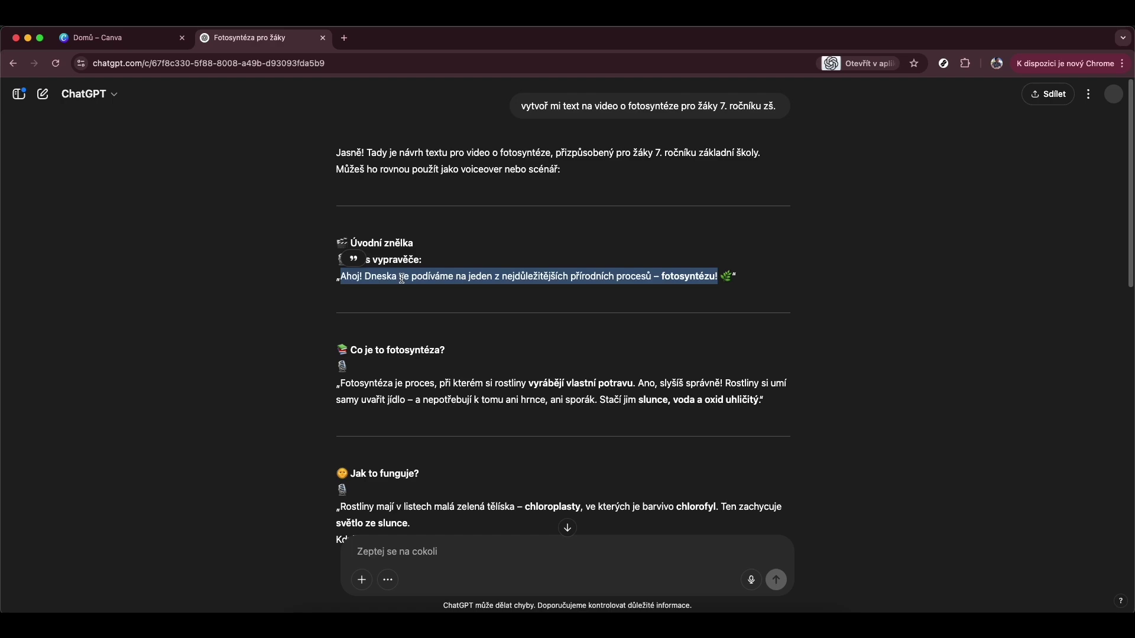
right_click(402, 277)
click(459, 305)
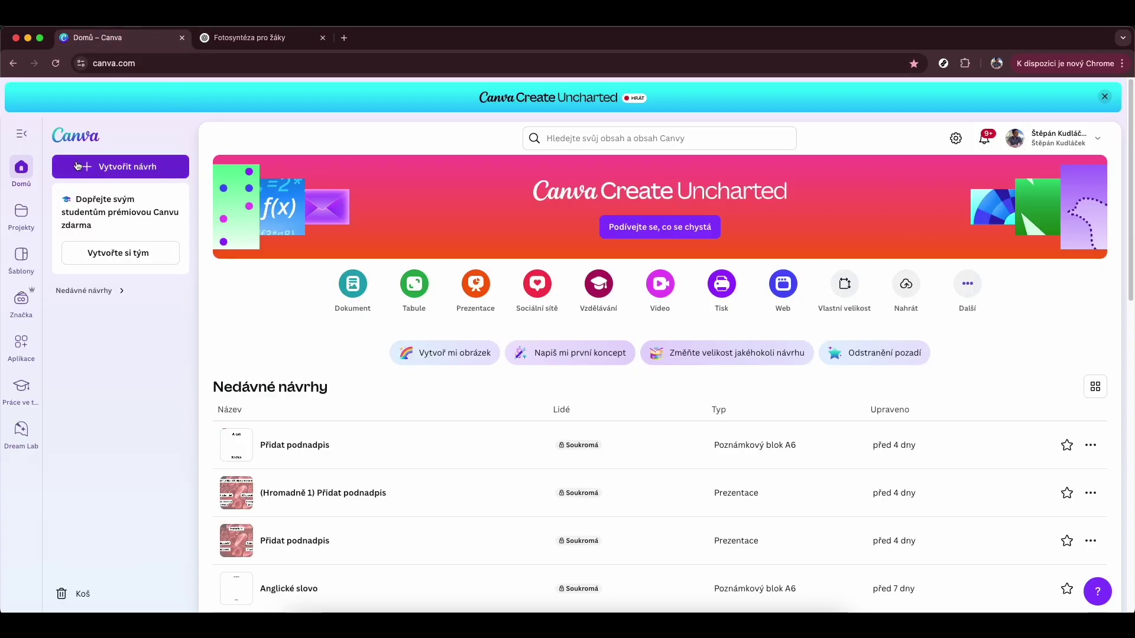
- Create a blank landscape video design ("Video (Na šířku)") and select its first page in the timeline
click(123, 166)
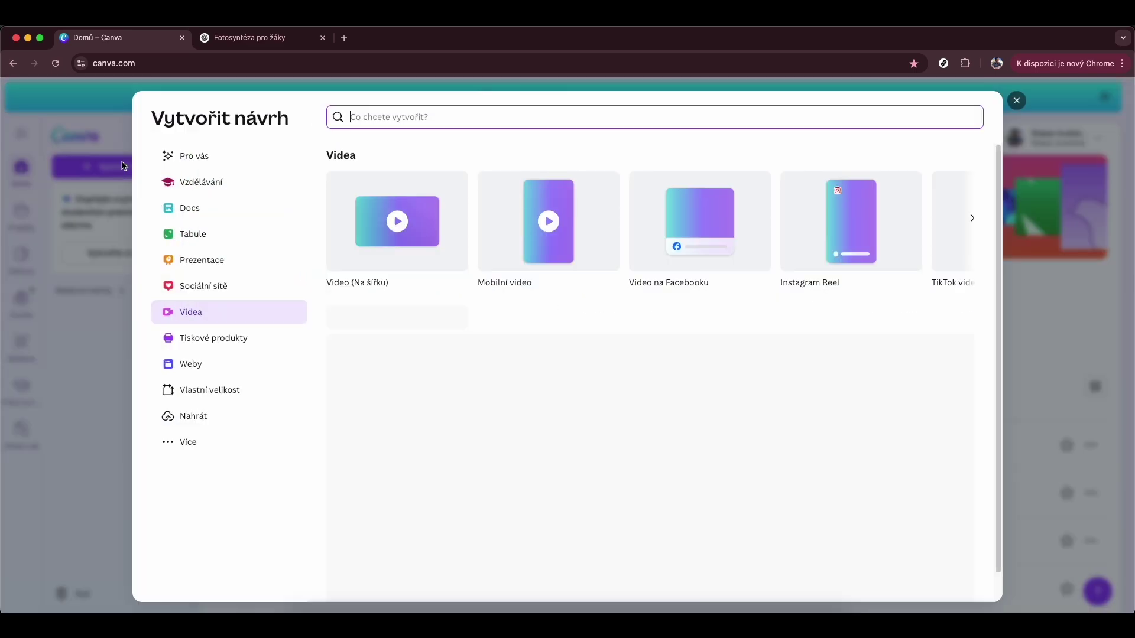
click(214, 318)
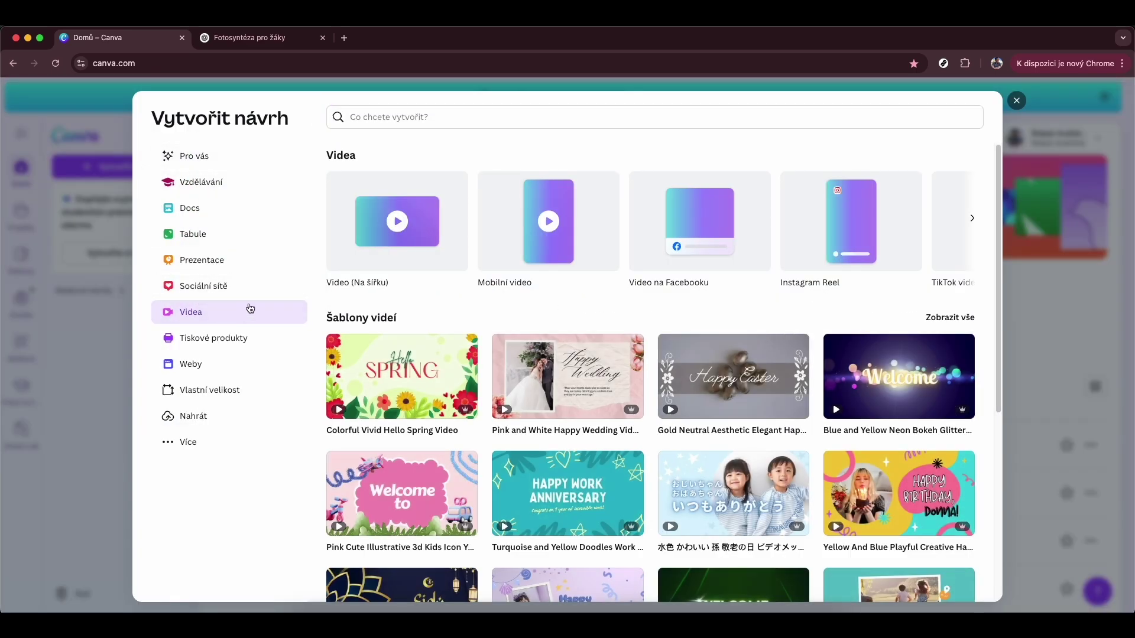
click(414, 243)
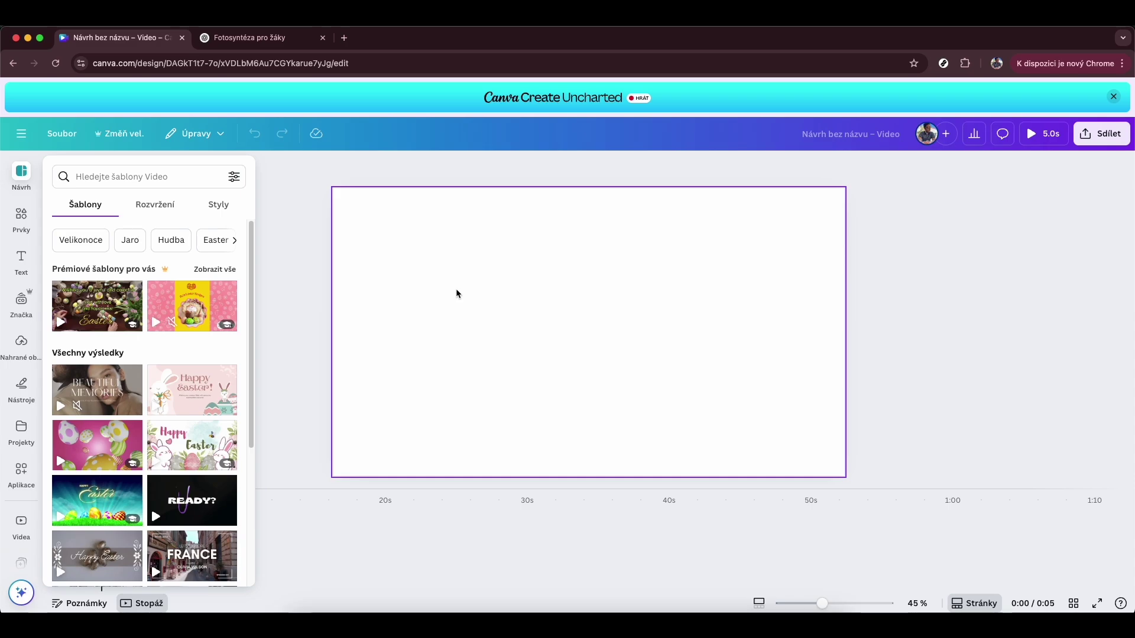
click(410, 291)
click(145, 572)
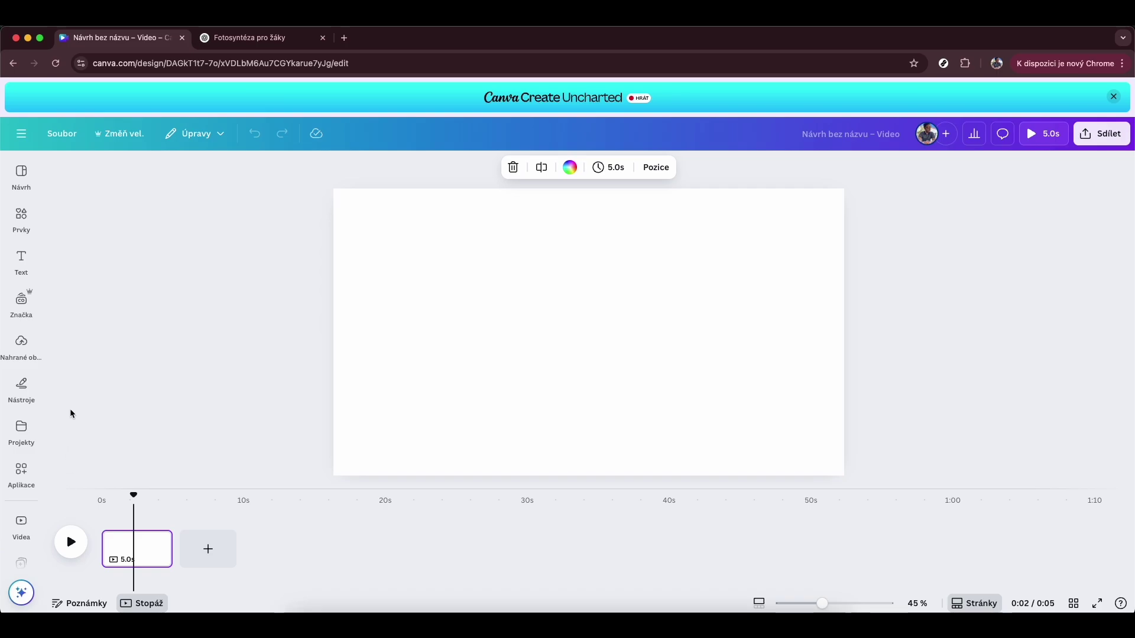
- Open the AI Voice app and paste the copied photosynthesis greeting as the text for the voiceover
click(21, 470)
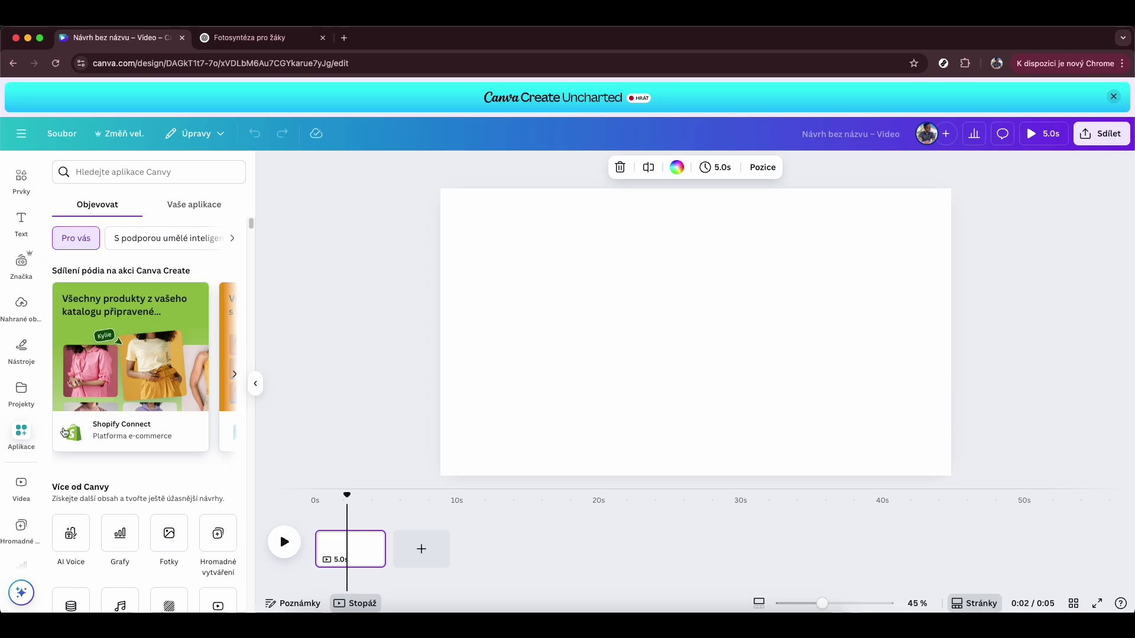
scroll(205, 390, down, 5)
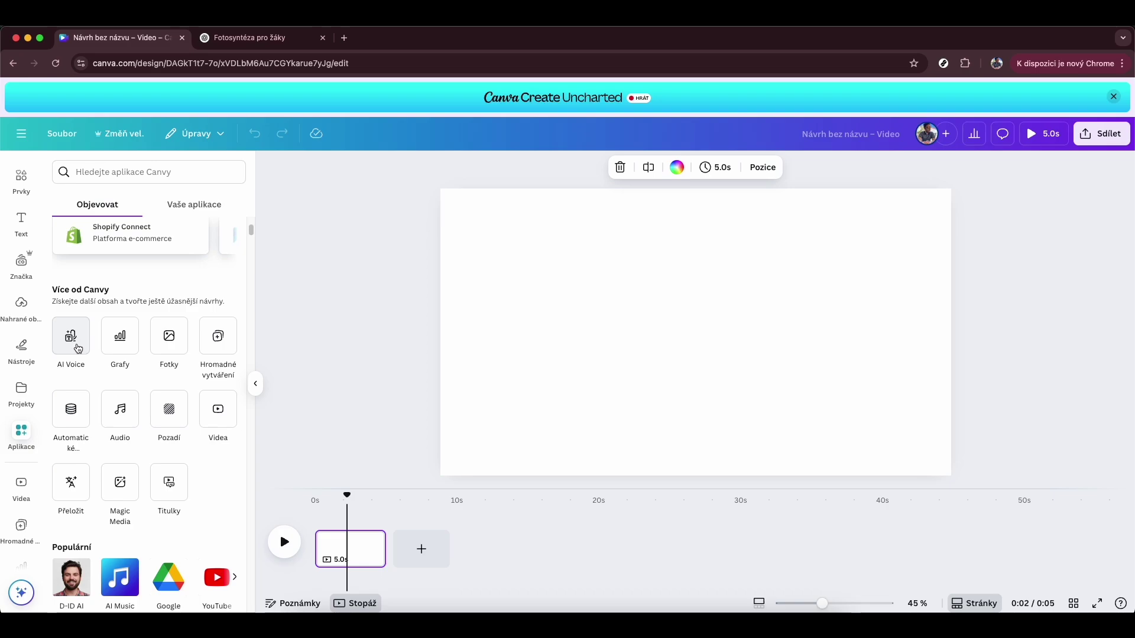
click(77, 349)
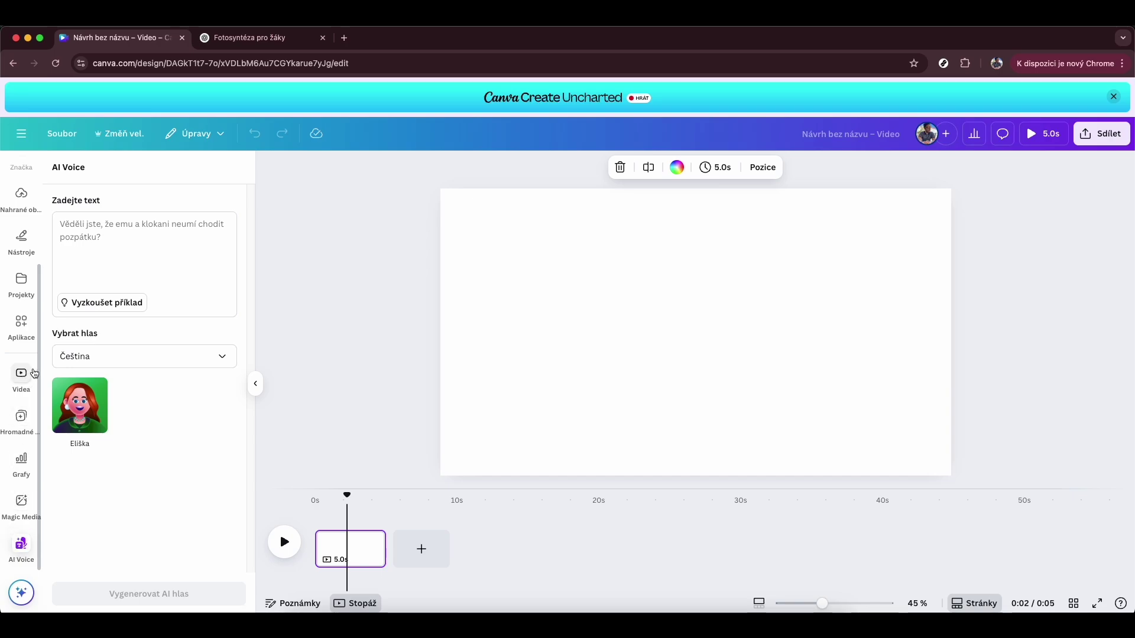
click(22, 322)
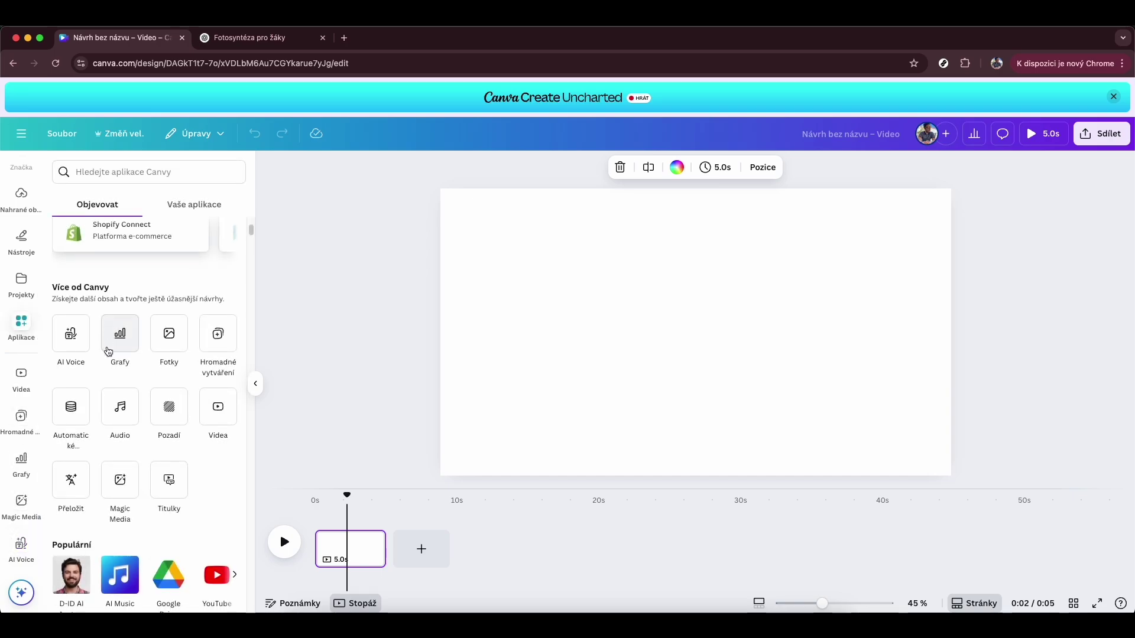
click(71, 334)
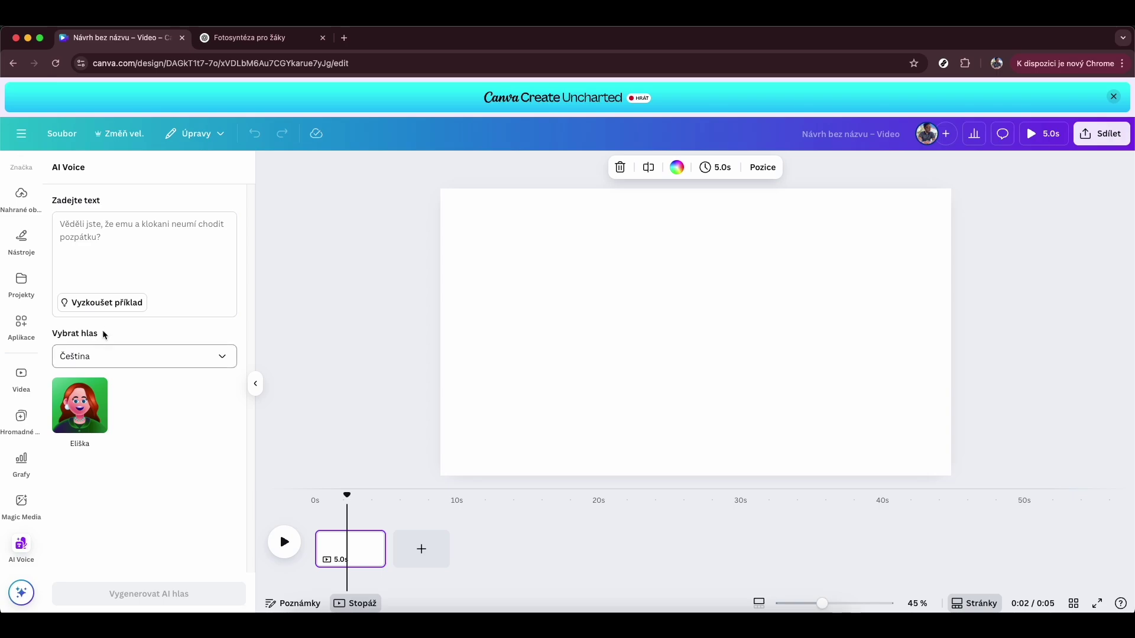
click(110, 248)
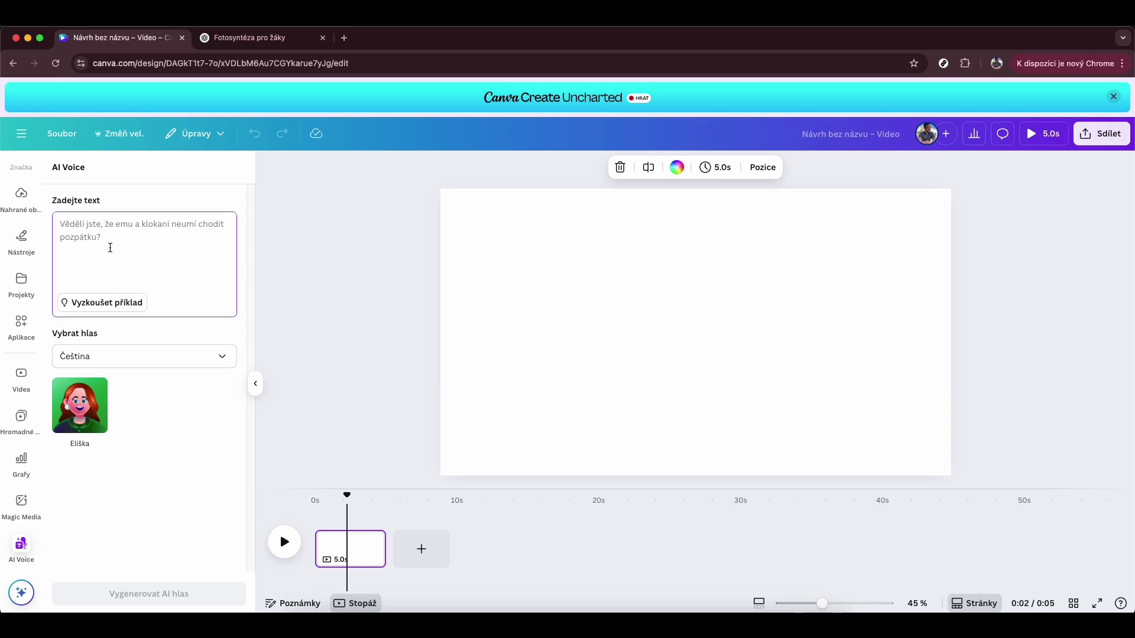
right_click(97, 234)
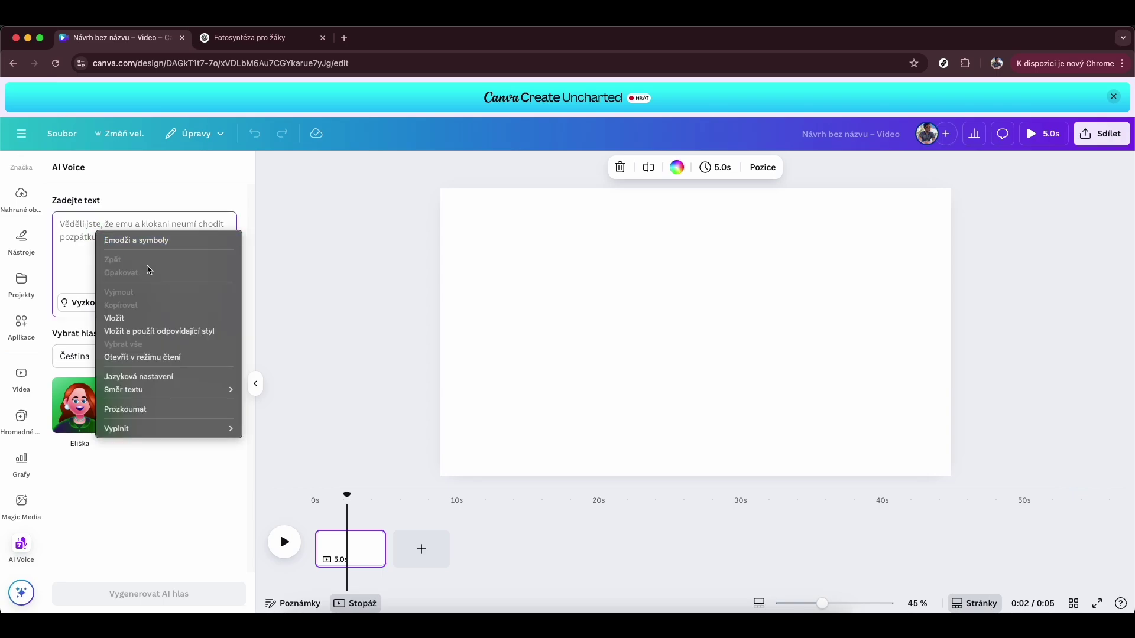
click(130, 318)
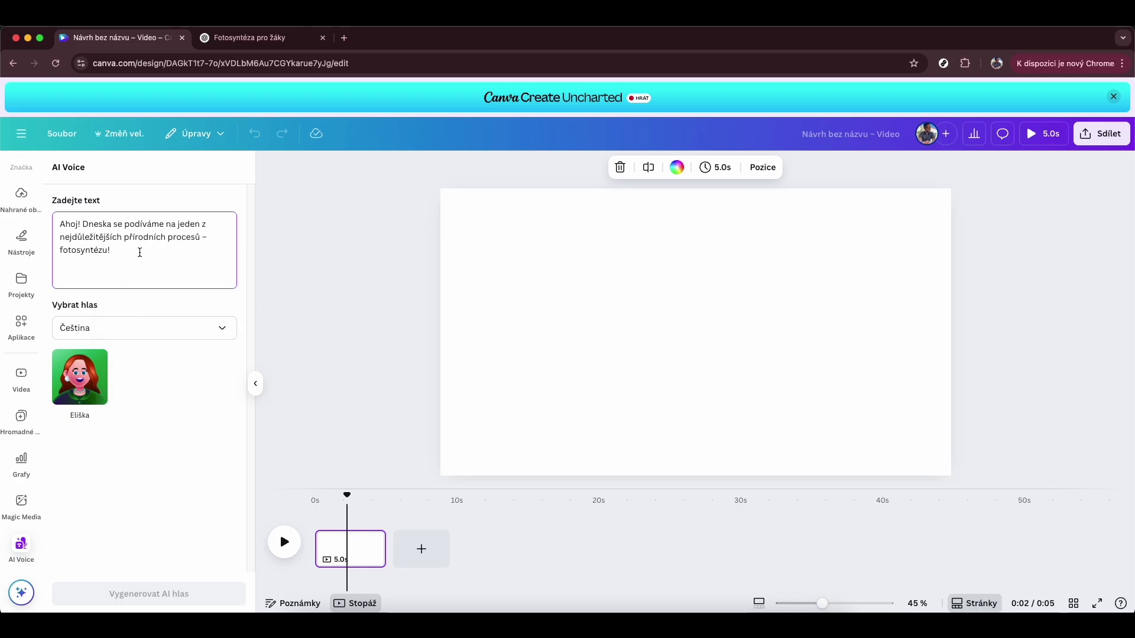
- Generate the voiceover with the Czech voice Eliška and move its audio clip to the start of the timeline
click(80, 377)
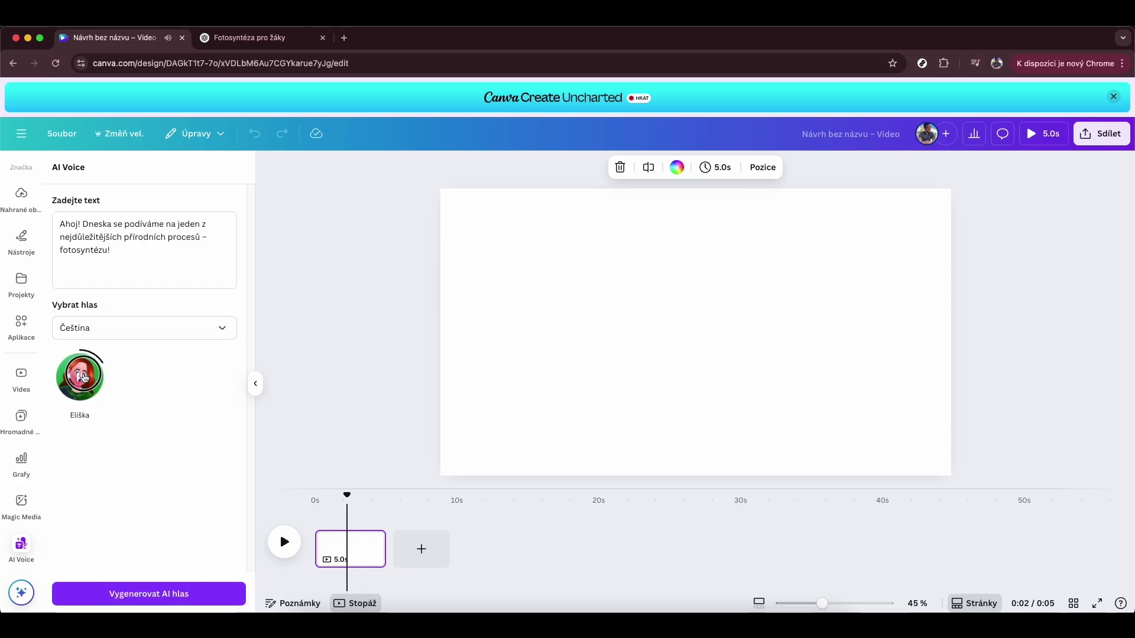
click(155, 593)
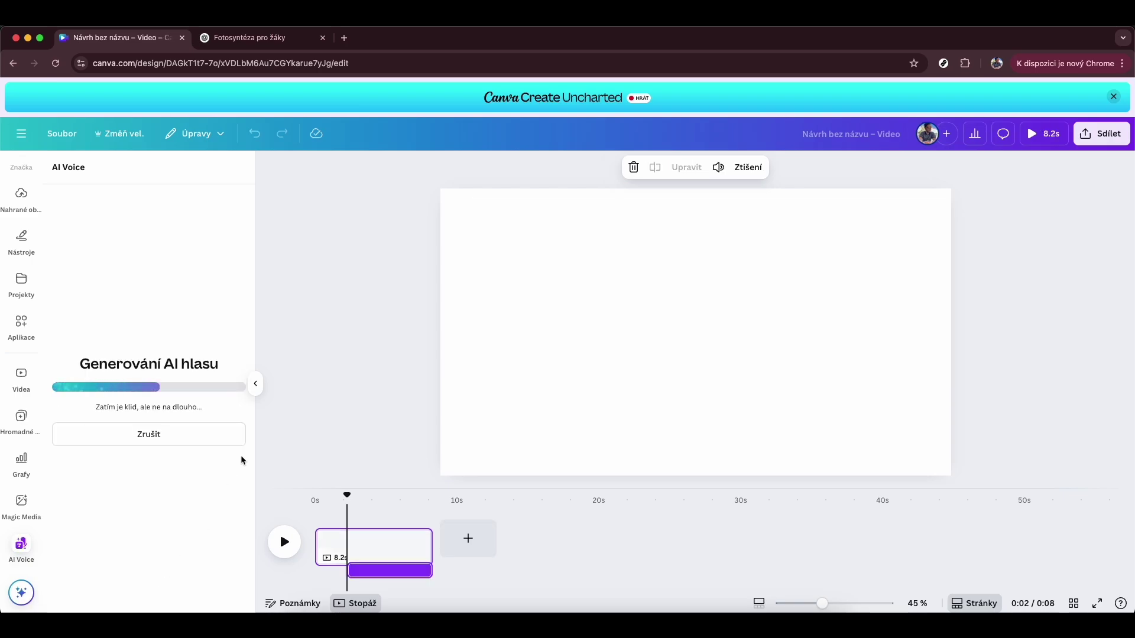
drag(404, 570, 376, 560)
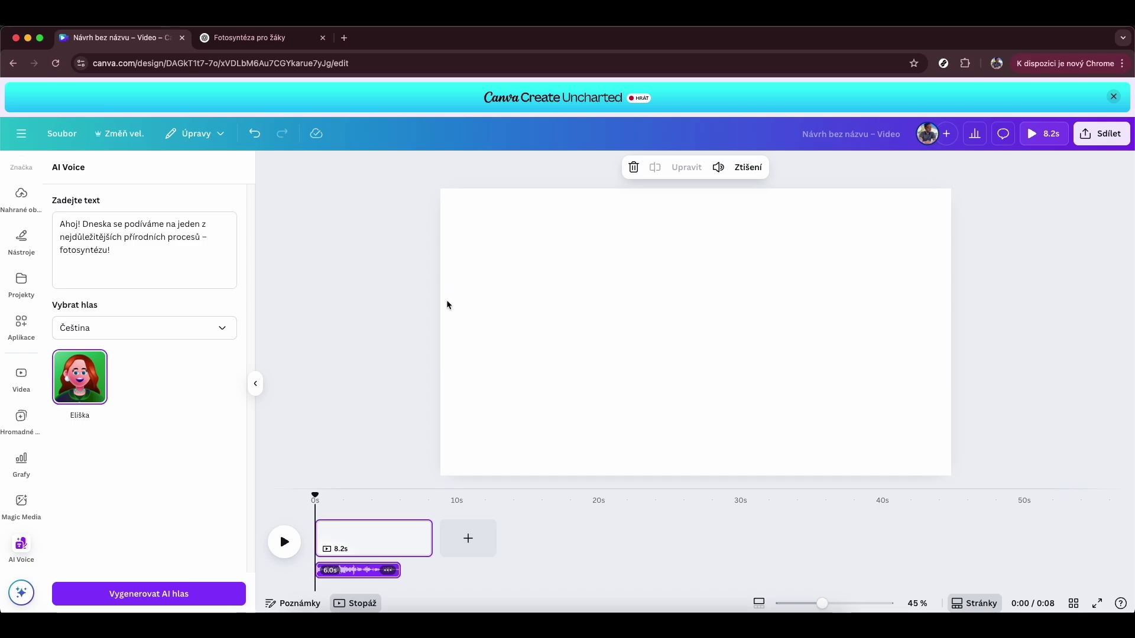
- Open the Elements library (Prvky) and its search
scroll(26, 360, up, 3)
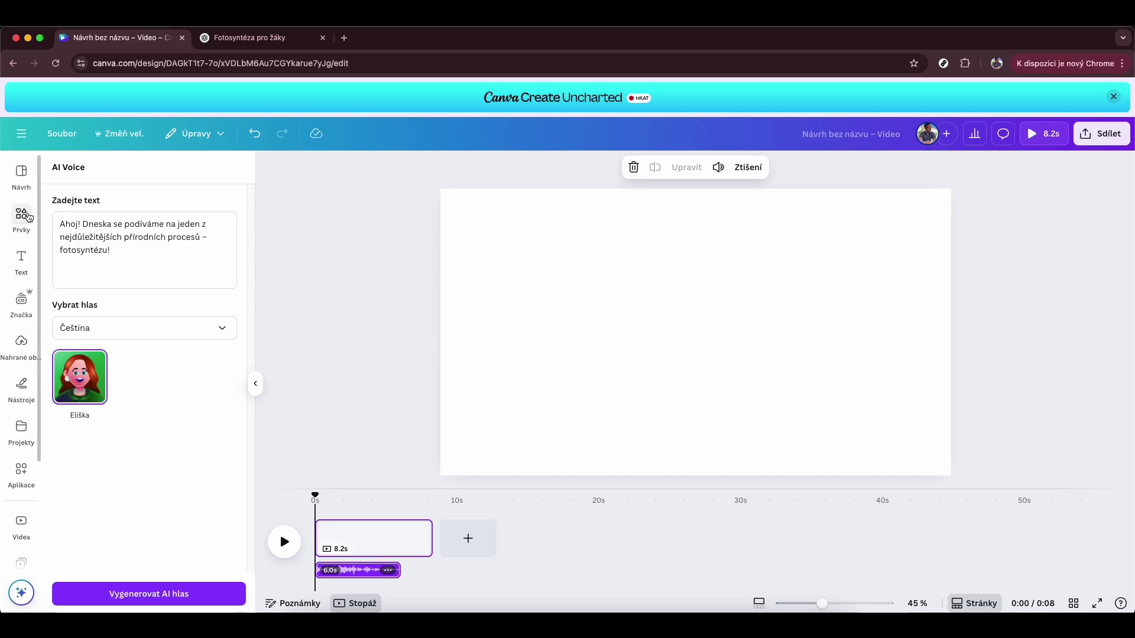
click(23, 218)
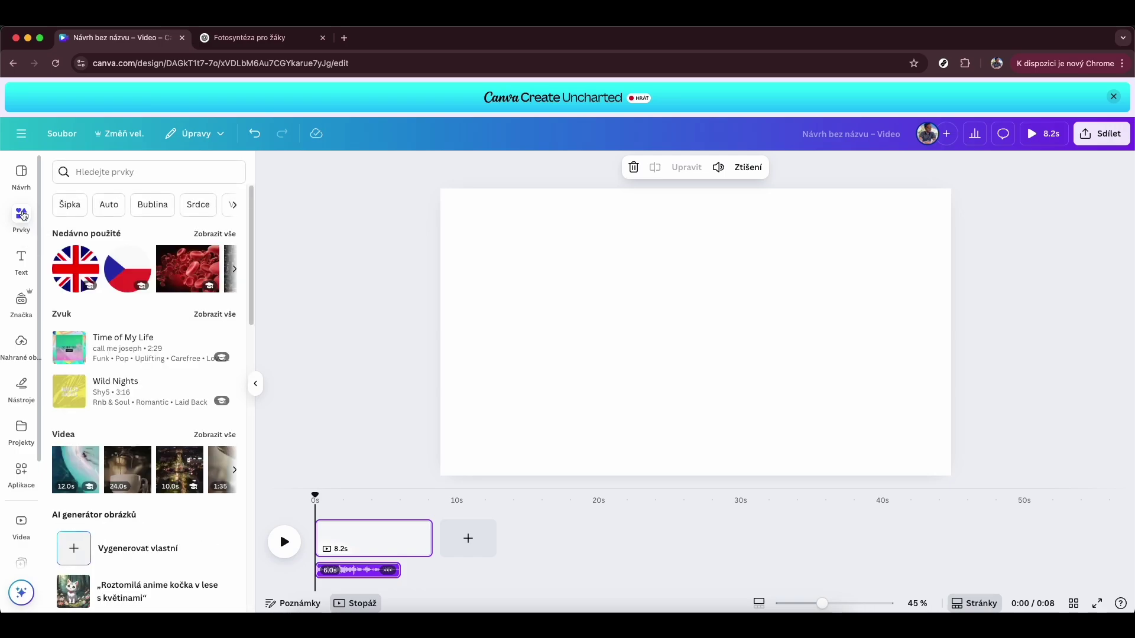
click(93, 172)
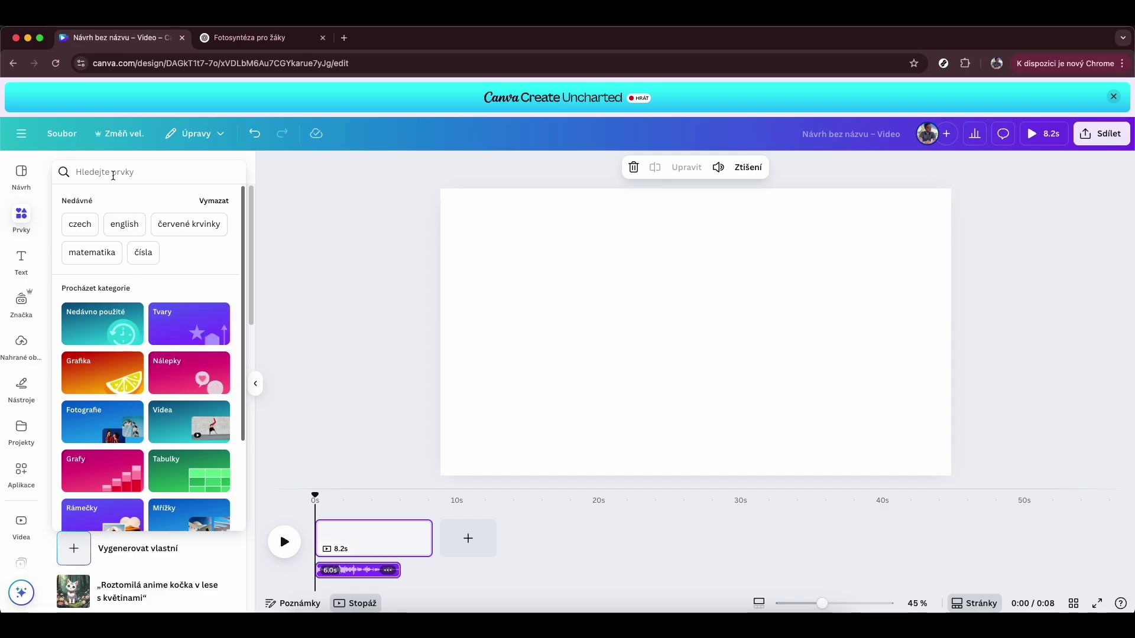
click(113, 172)
text(fotosyn)
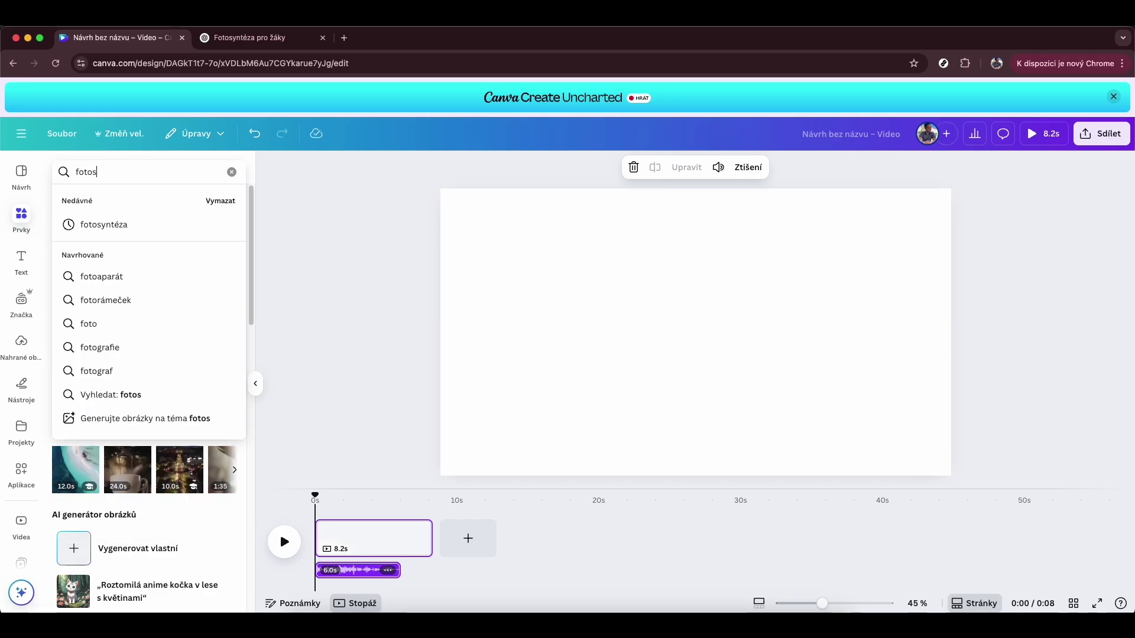
key(BackSpace)
key(BackSpace)
key(BackSpace)
key(BackSpace)
key(BackSpace)
key(BackSpace)
key(BackSpace)
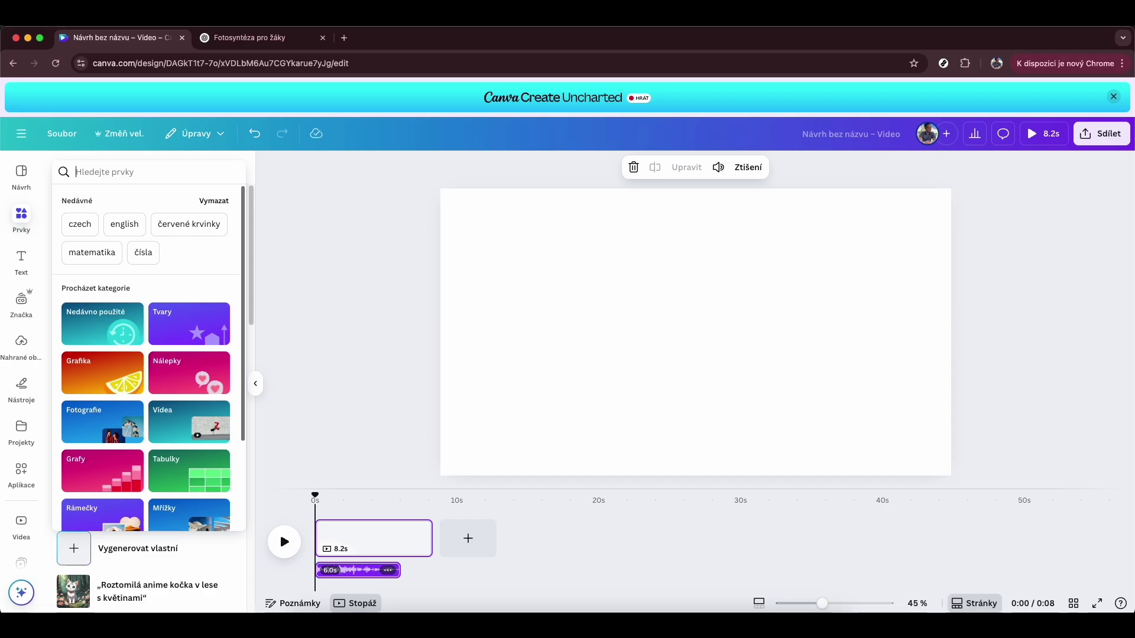
- Search the elements for "příroda"
text(příroda)
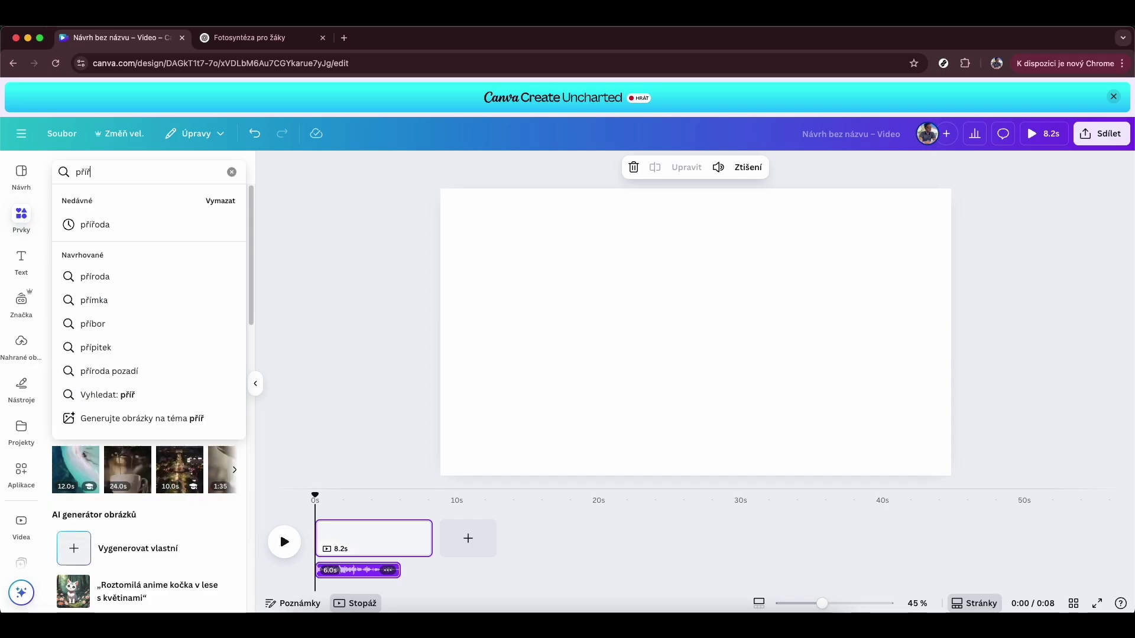
key(Return)
click(89, 172)
key(Return)
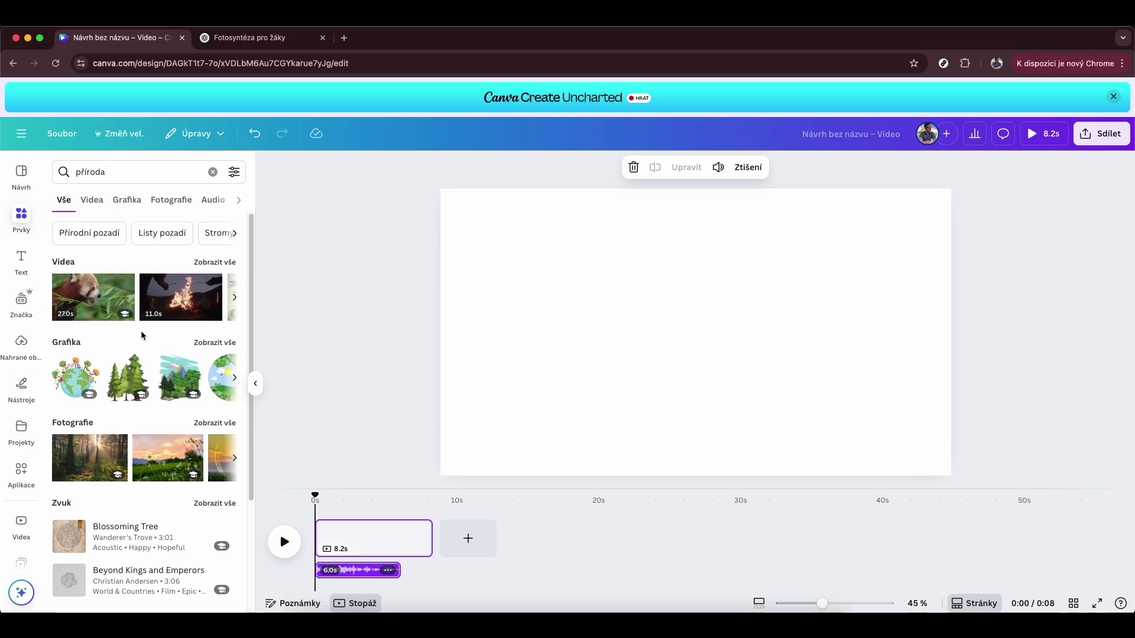
- Add the photo of white flowers in a meadow at sunset to the page, and delete it again
click(153, 454)
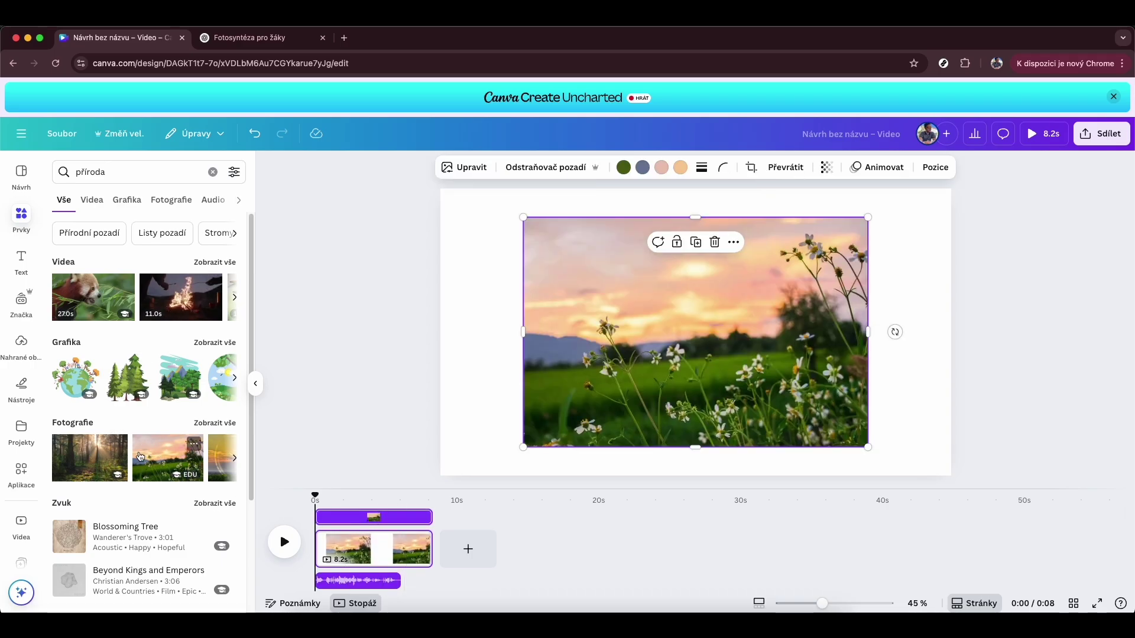
click(346, 501)
right_click(356, 517)
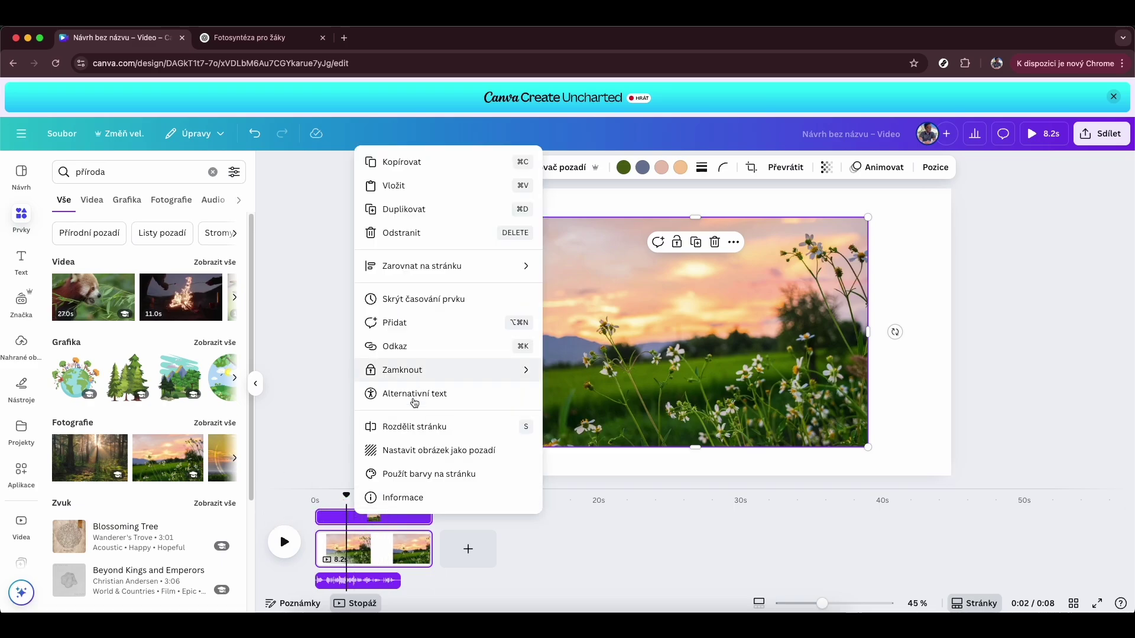
right_click(362, 520)
click(363, 520)
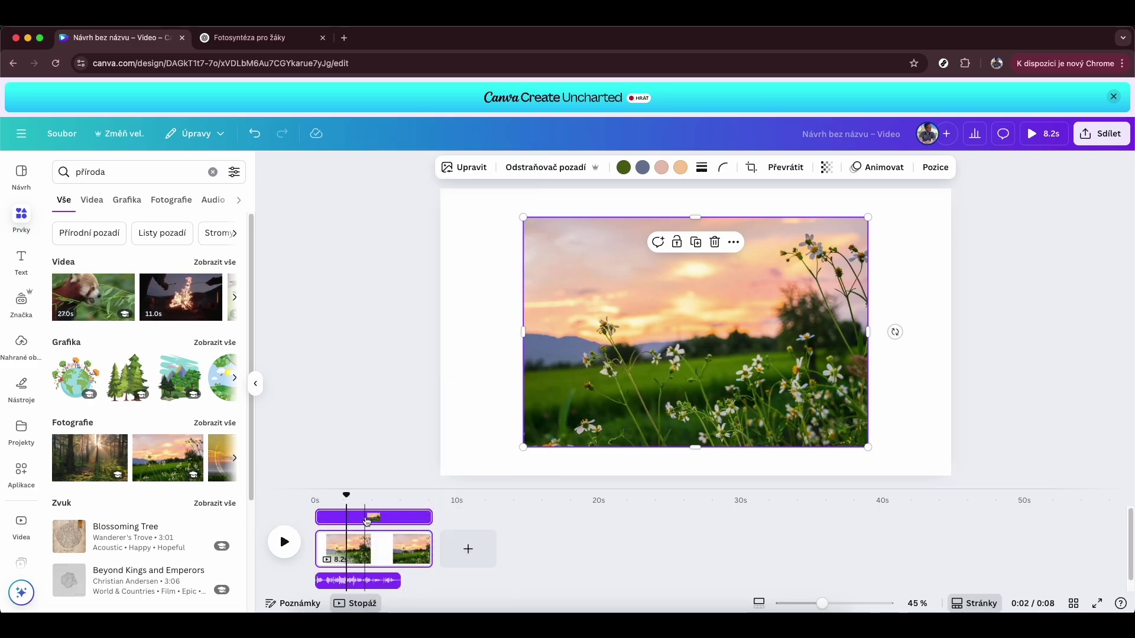
right_click(367, 520)
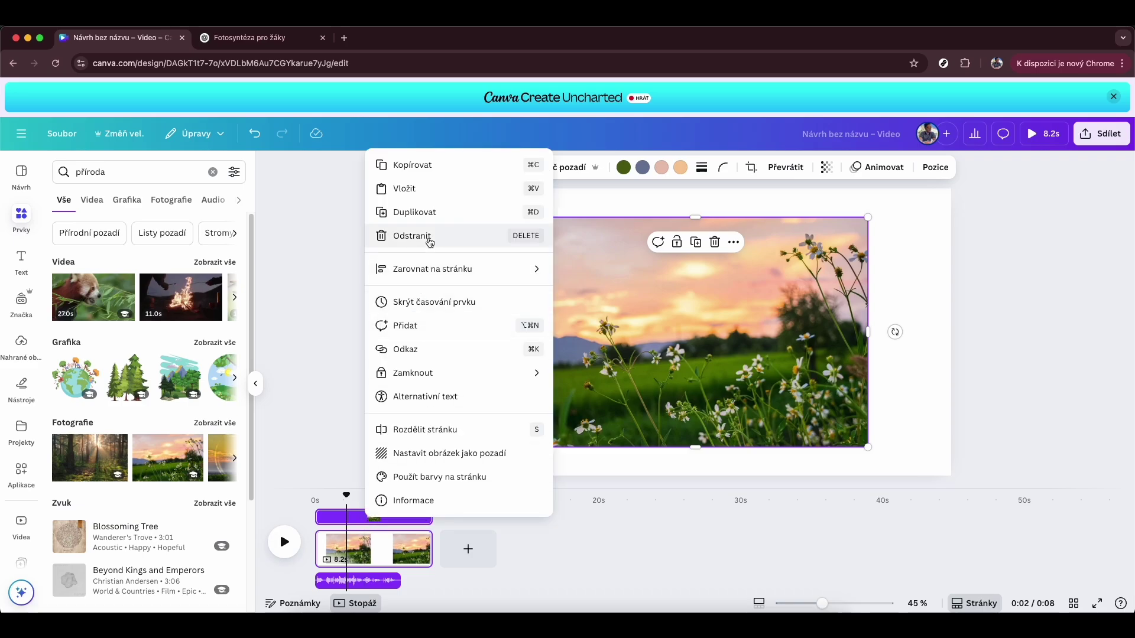
click(719, 248)
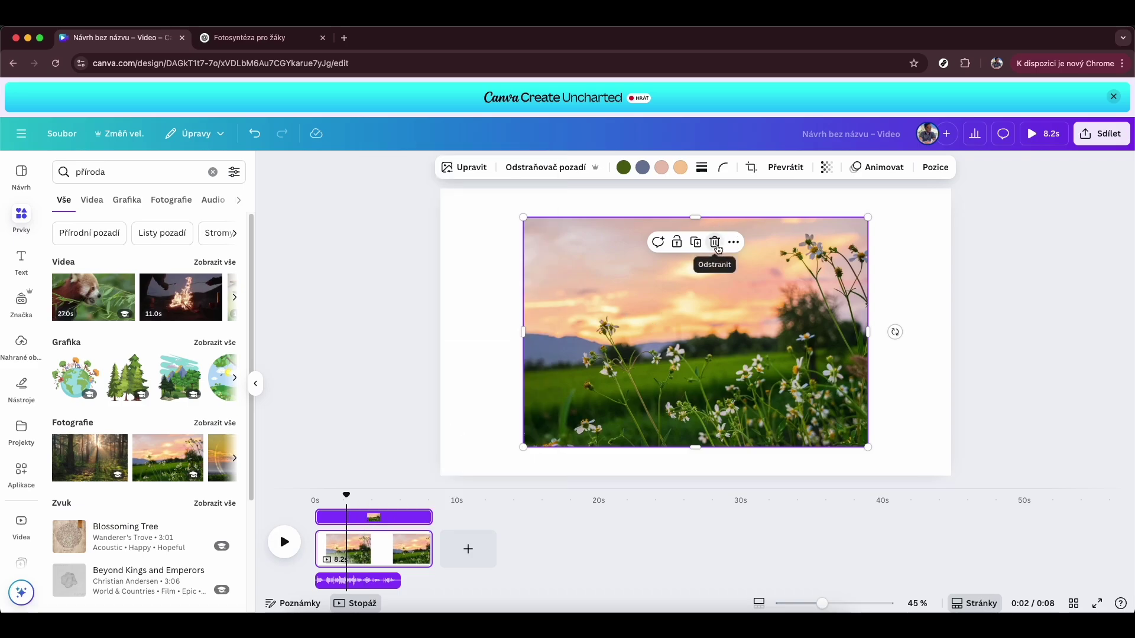
click(715, 244)
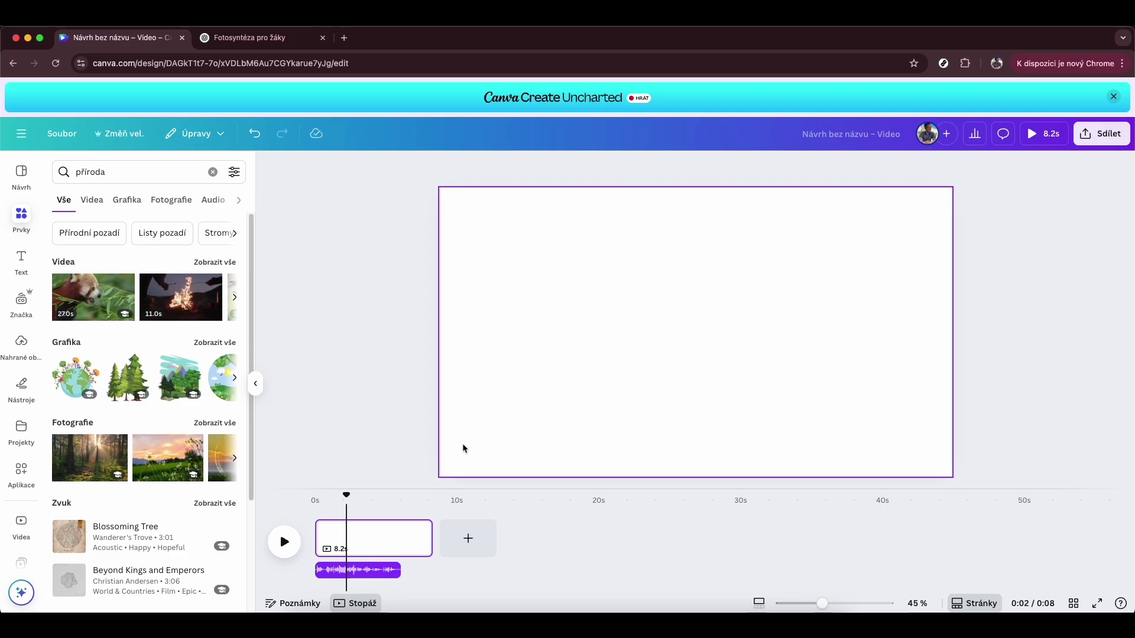
- Limit the "příroda" results to videos
click(91, 424)
click(60, 200)
click(92, 200)
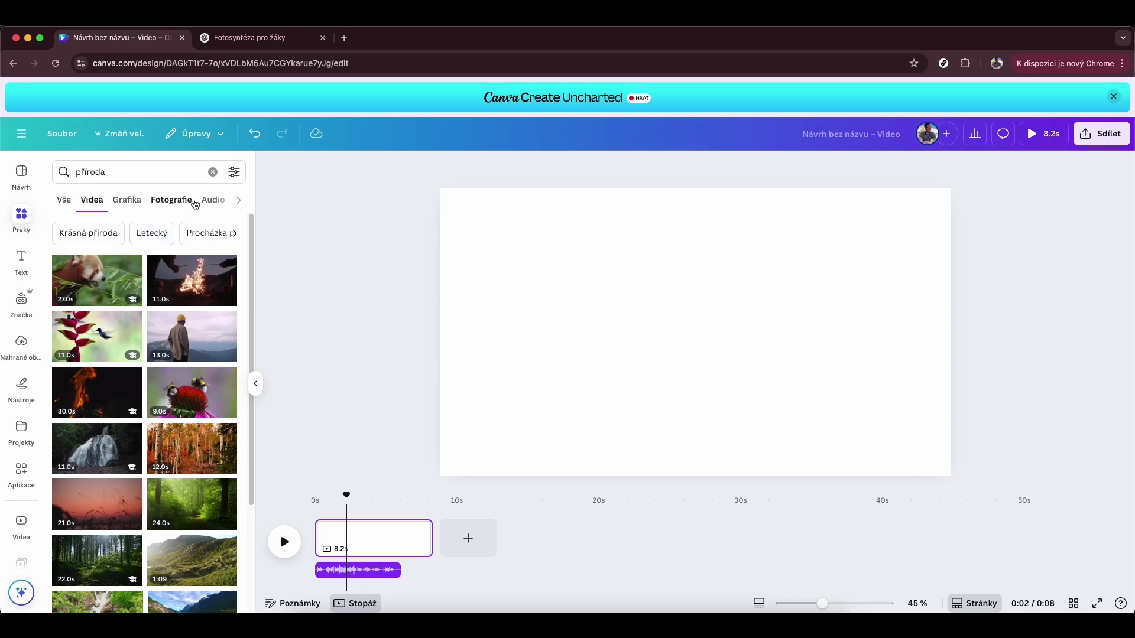
click(136, 171)
key(Escape)
click(64, 201)
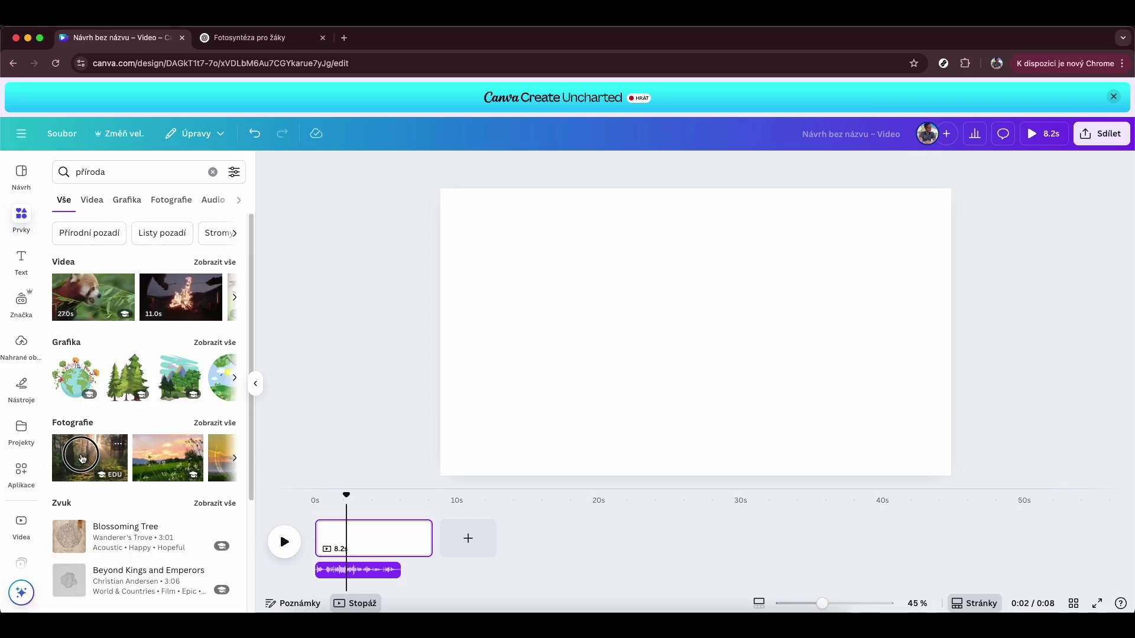
click(108, 204)
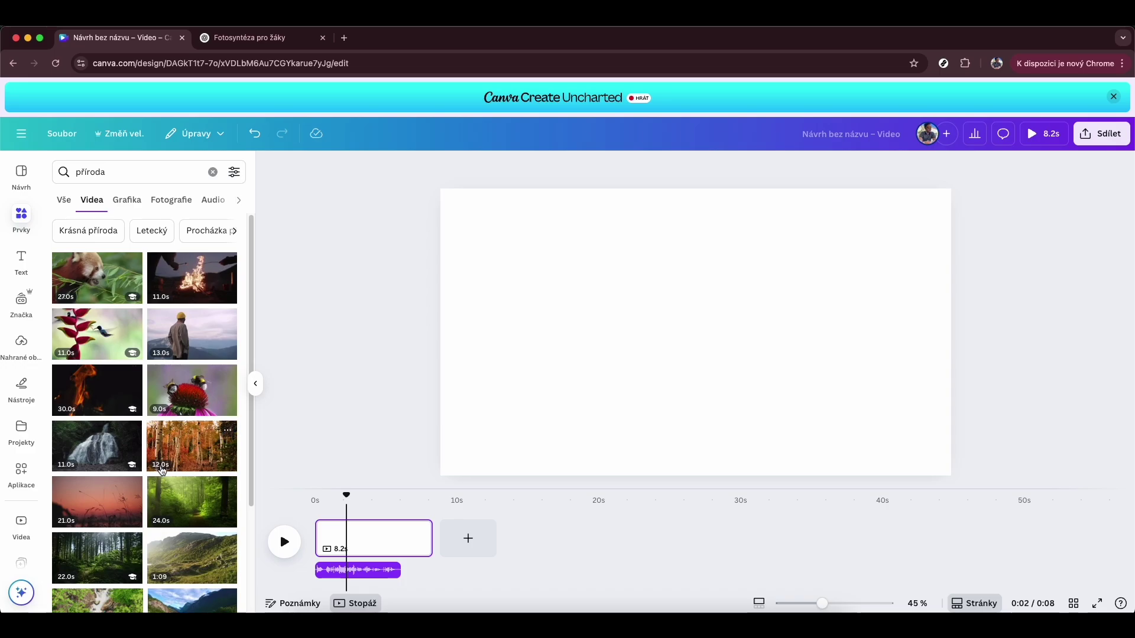
- Add the 24.0 s video of a sunlit forest path and enlarge it to fill the whole page
scroll(190, 436, down, 2)
click(193, 420)
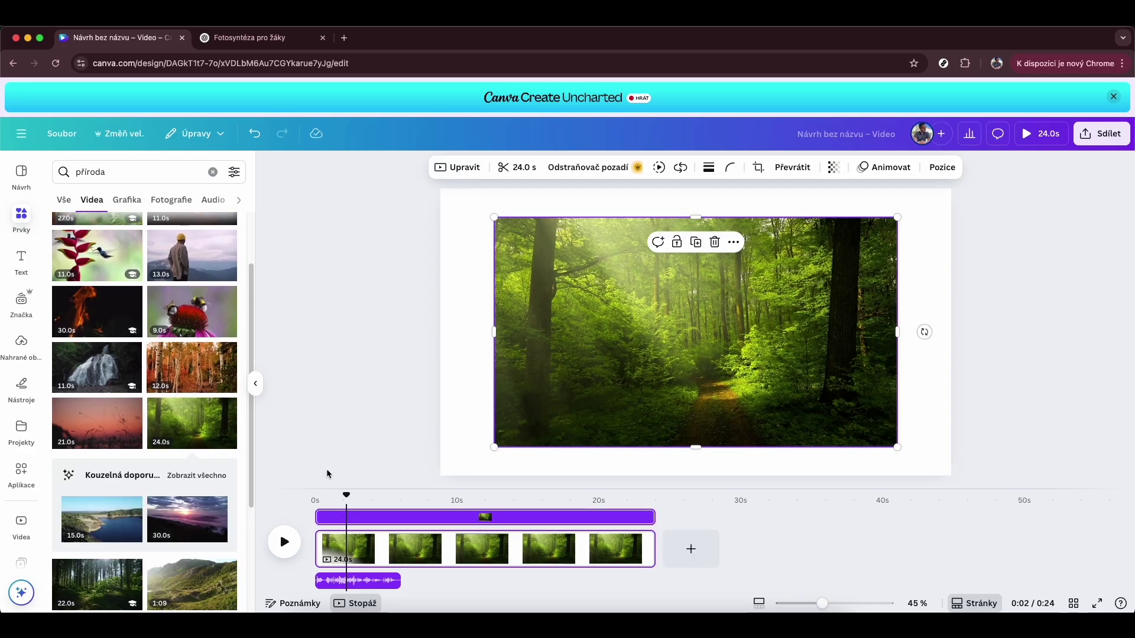
scroll(198, 516, down, 1)
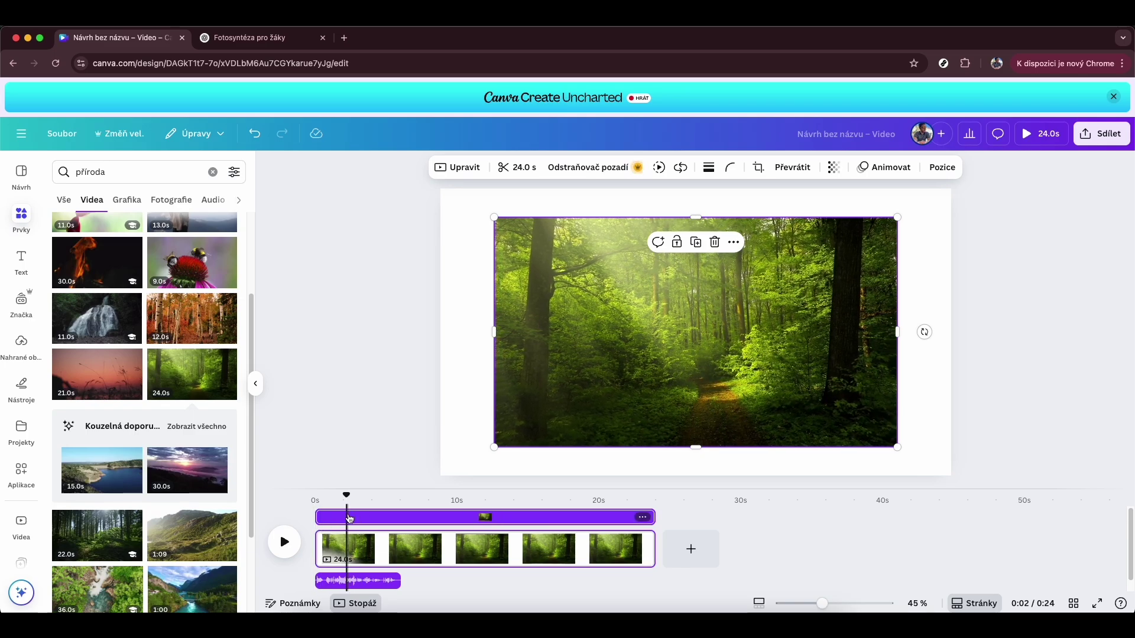
click(317, 516)
mouse_move(317, 499)
mouse_down()
mouse_move(306, 491)
mouse_move(610, 497)
mouse_move(315, 499)
mouse_up()
click(690, 321)
drag(902, 219, 953, 188)
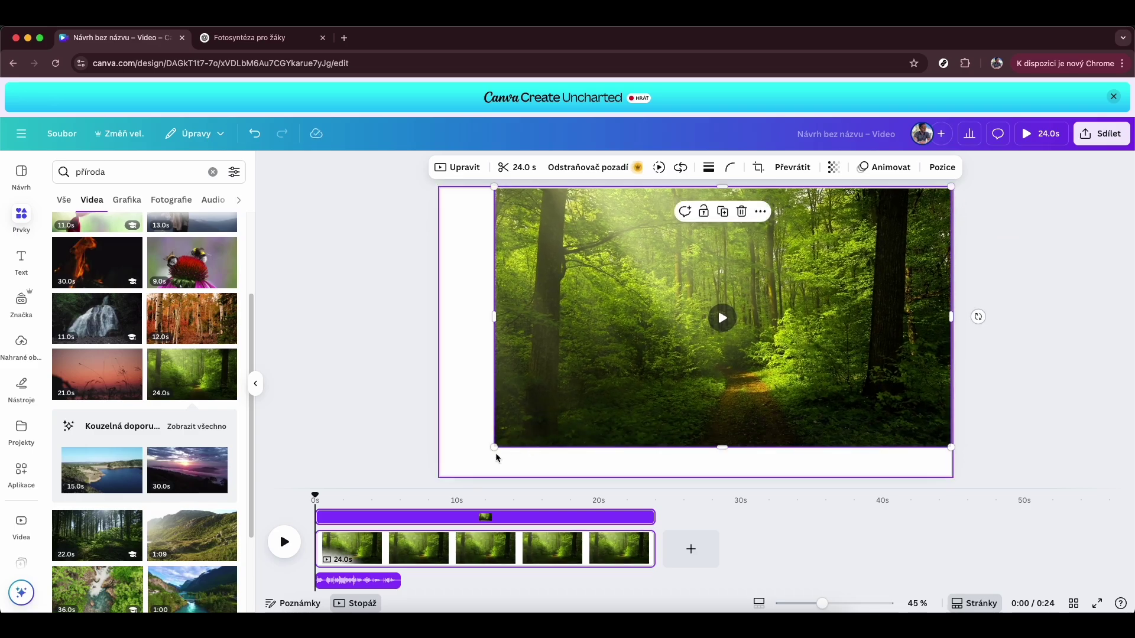
drag(492, 447, 441, 475)
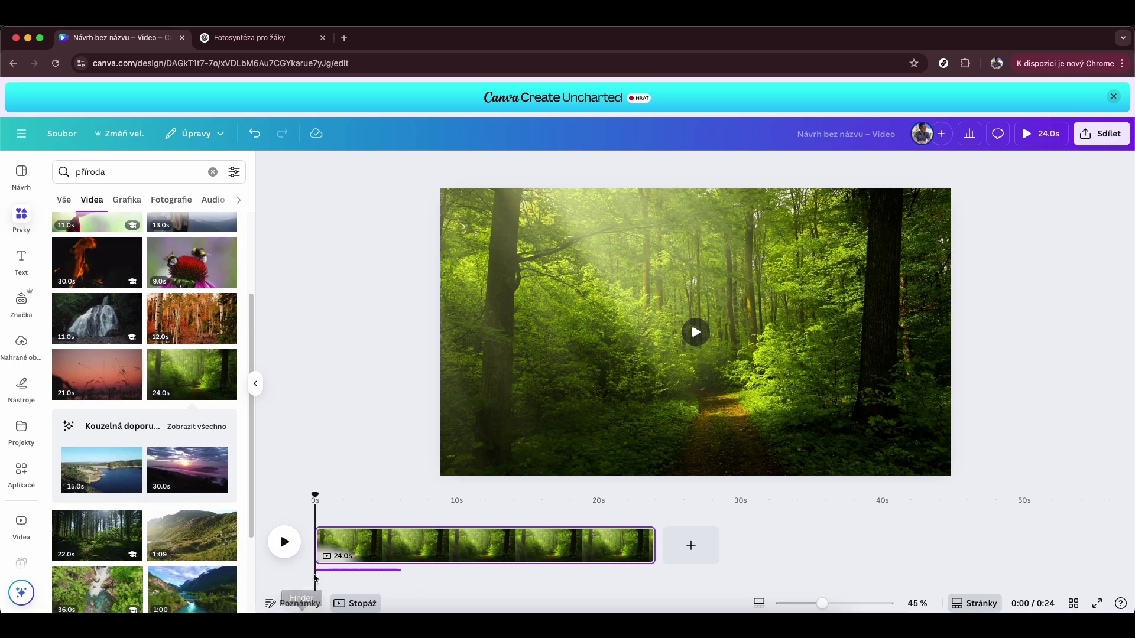
- Play the video from the start to preview the forest path footage with the voiceover
click(282, 544)
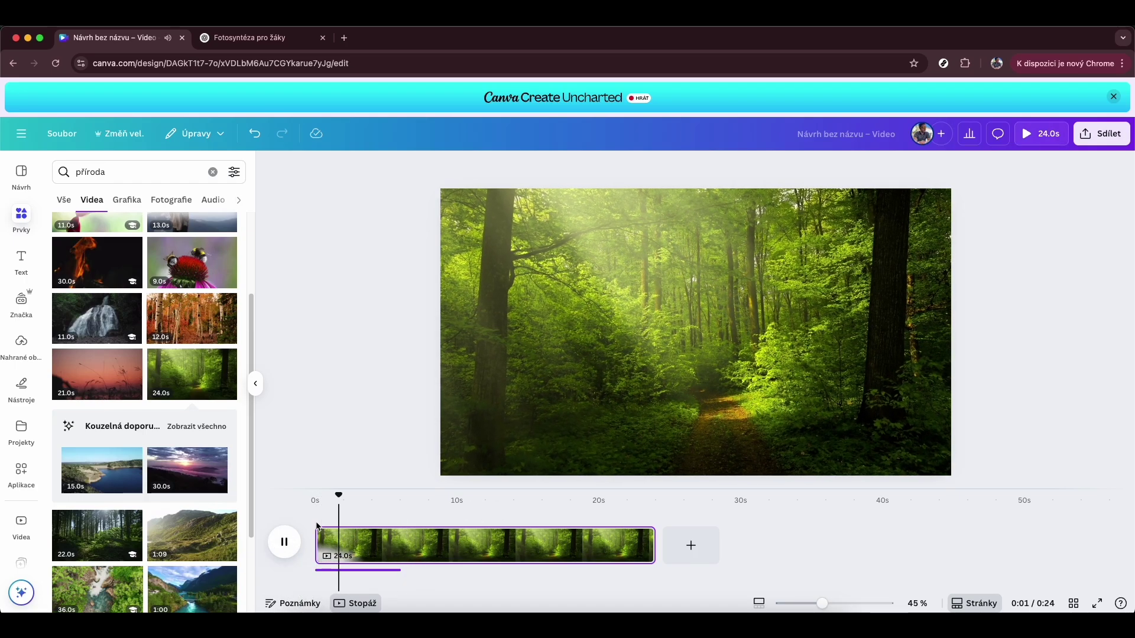
scroll(127, 469, up, 3)
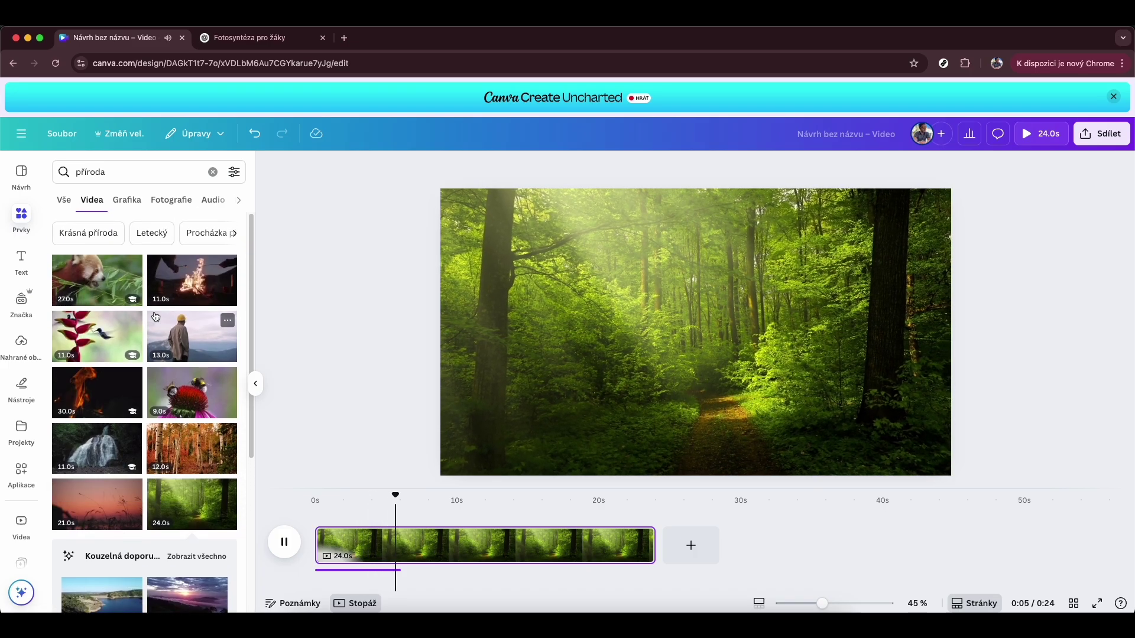
key(space)
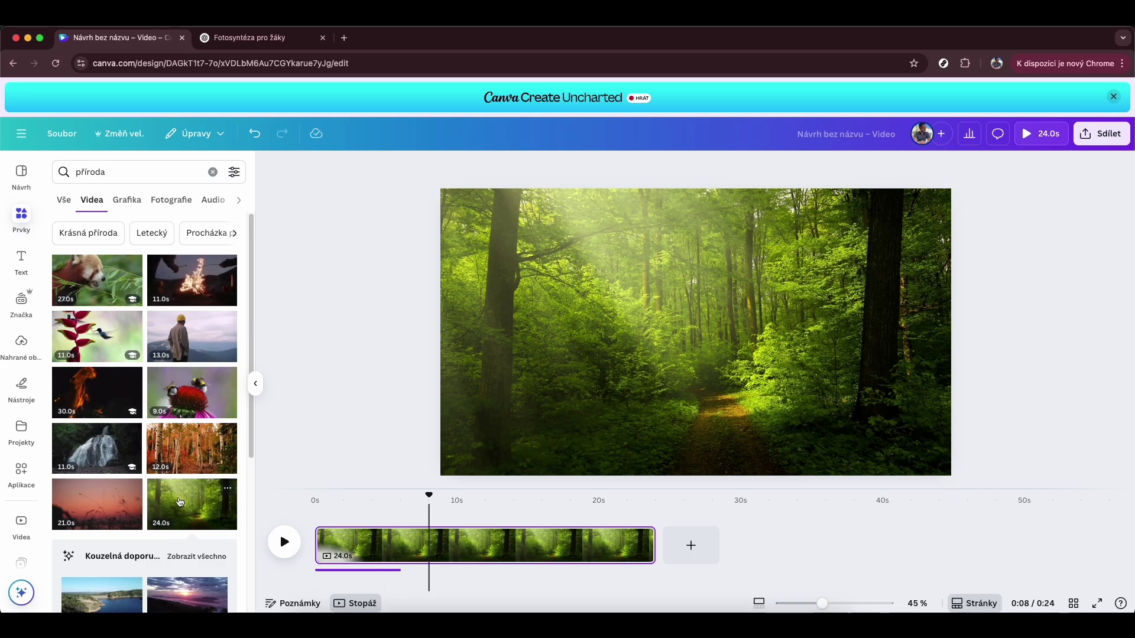
- Add the 22.0 s video of a shady forest with ferns and delete the forest path video behind it
scroll(180, 501, down, 3)
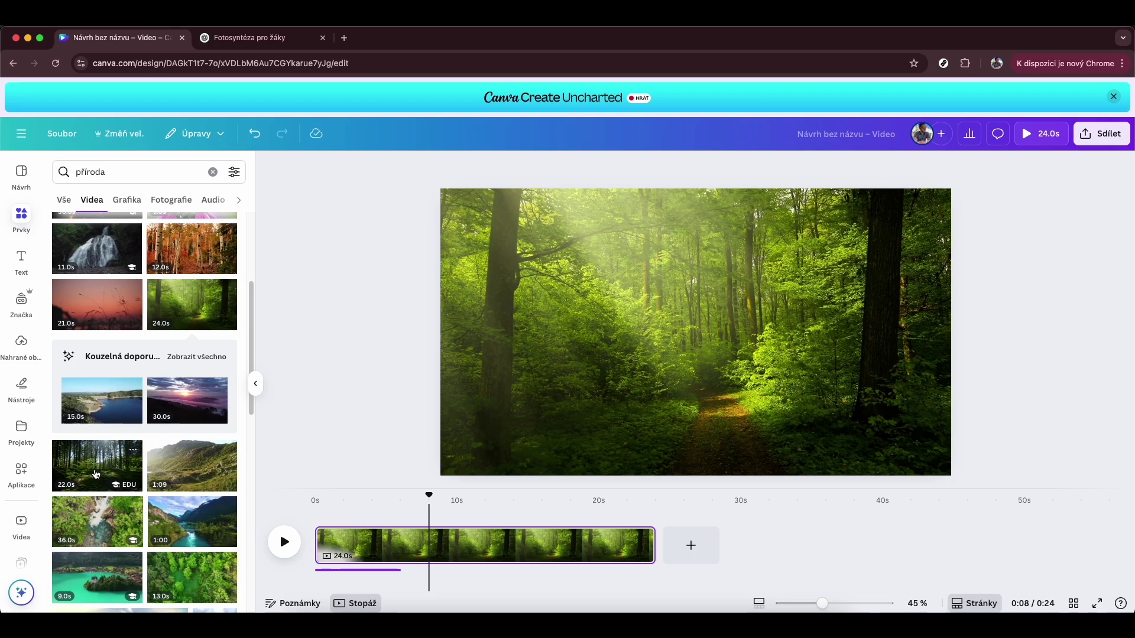
click(96, 474)
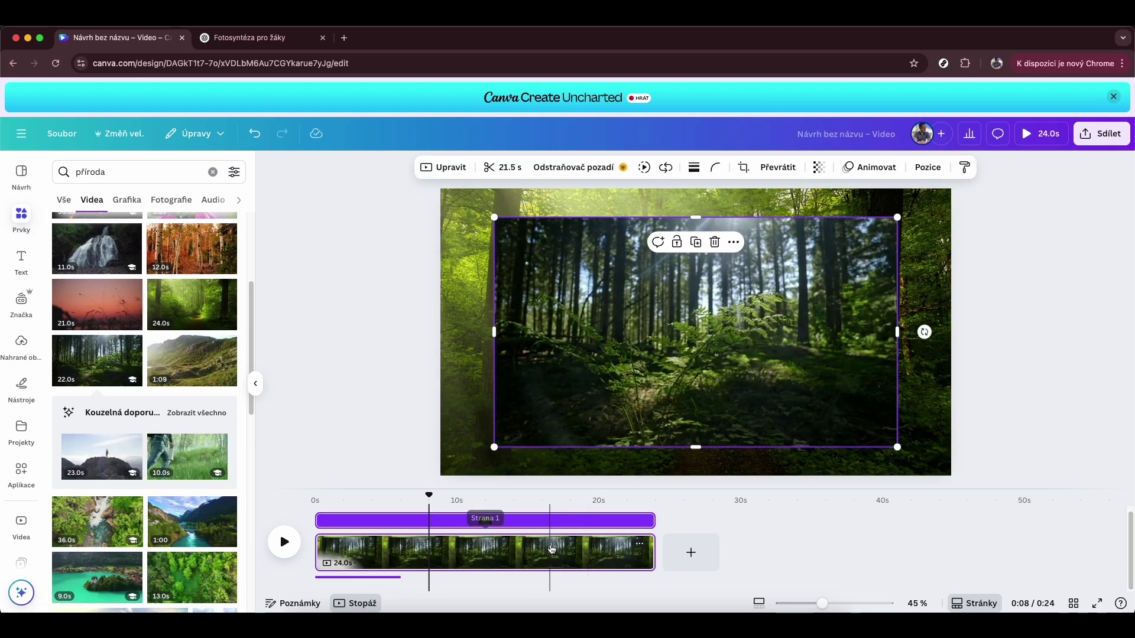
click(550, 551)
click(640, 544)
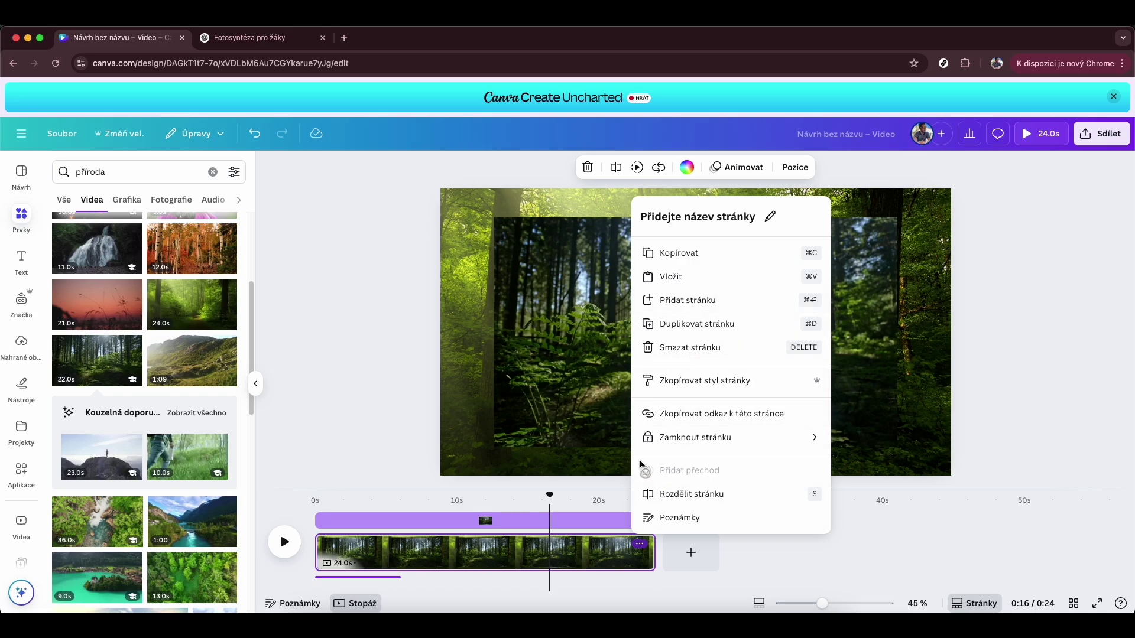
click(542, 569)
click(915, 205)
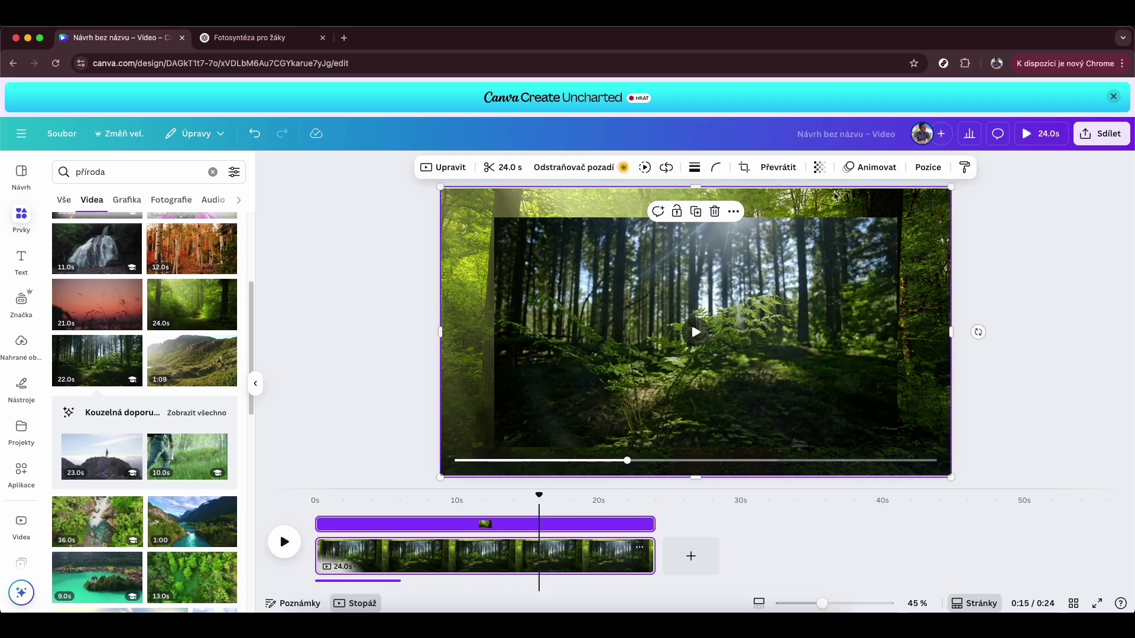
click(717, 218)
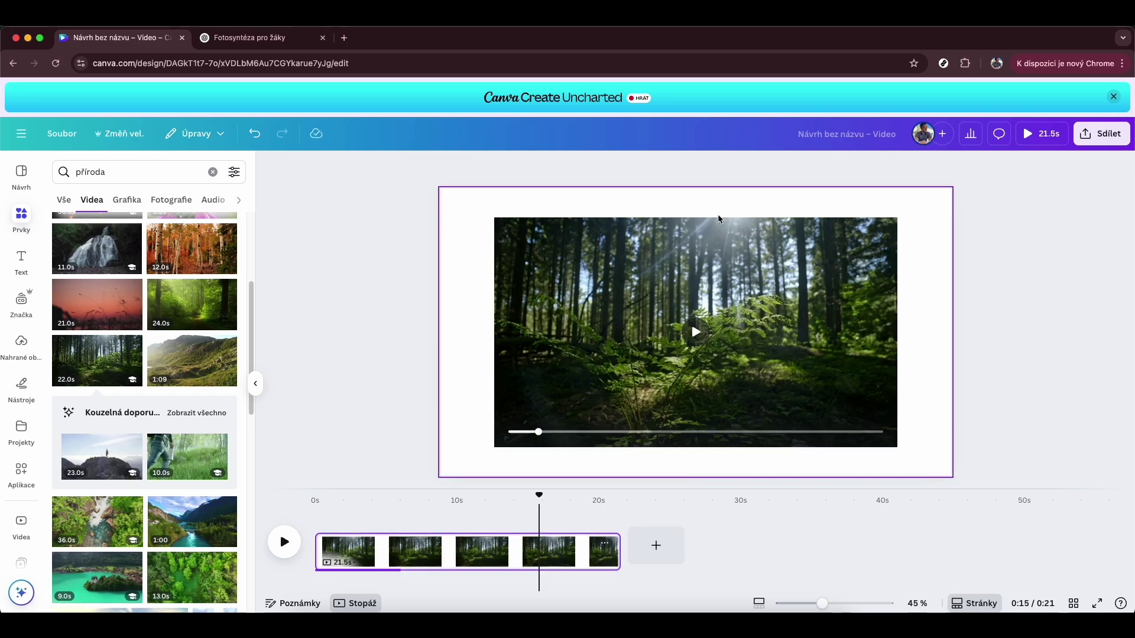
- Enlarge the fern forest video from its corners until it fills the whole page
click(894, 220)
drag(897, 216, 950, 187)
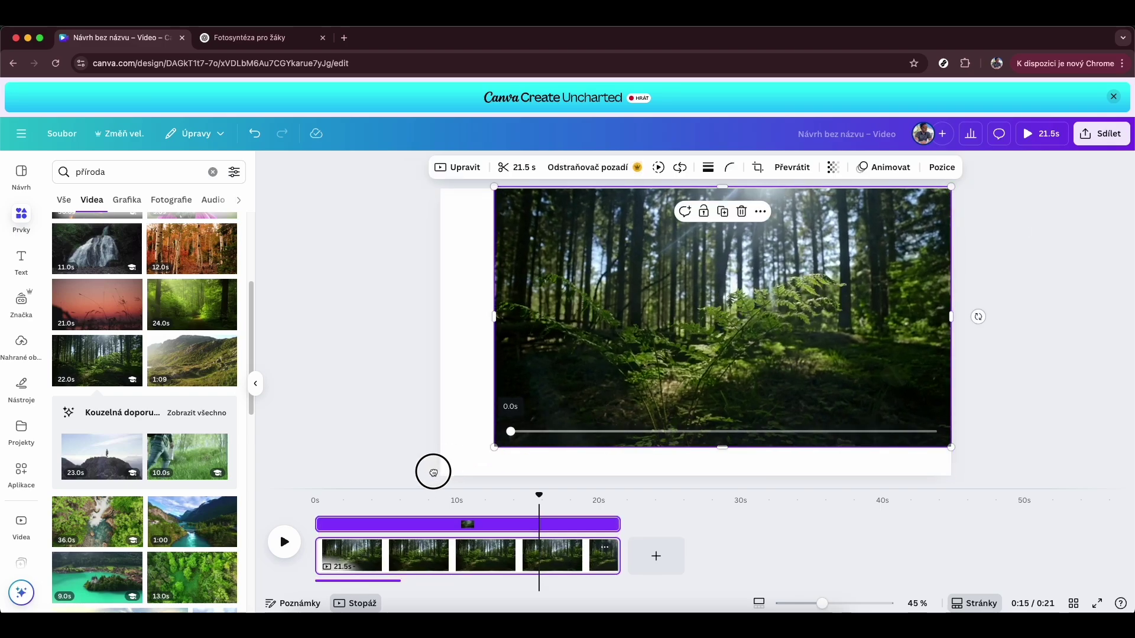
drag(494, 446, 435, 478)
click(358, 427)
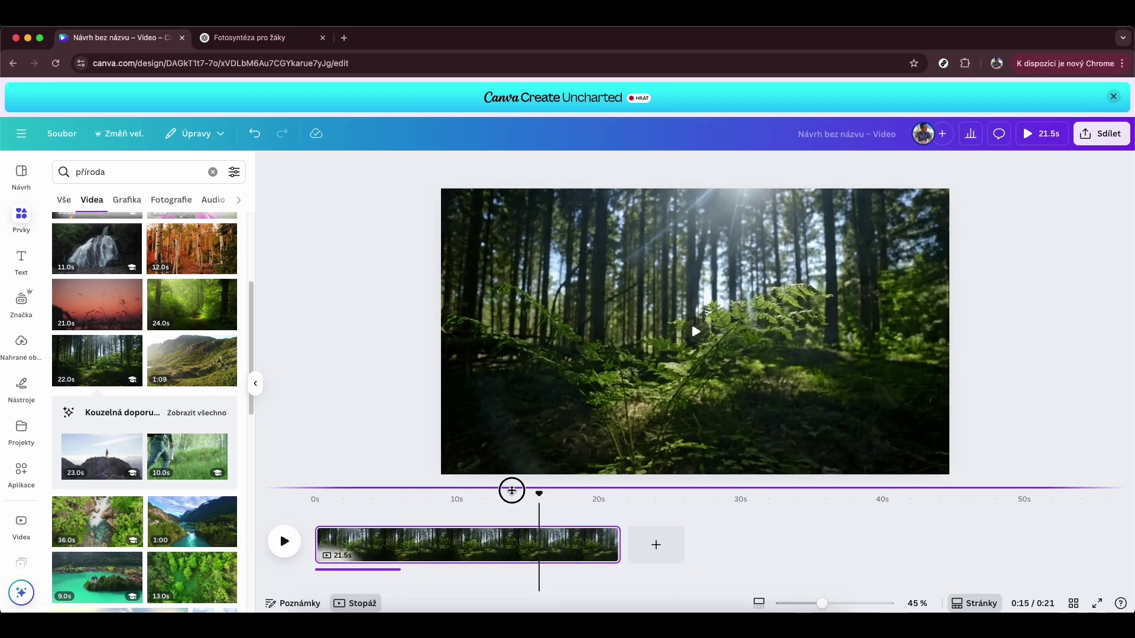
- Play the timeline from the beginning to check the fern forest footage against the voiceover
click(312, 501)
click(282, 537)
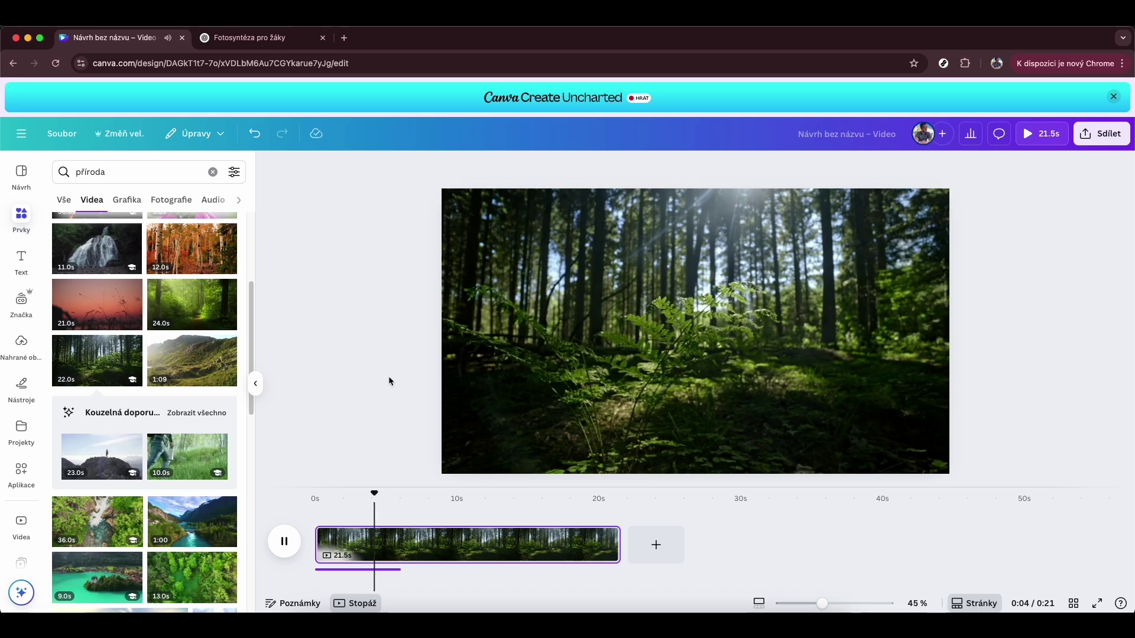
click(286, 542)
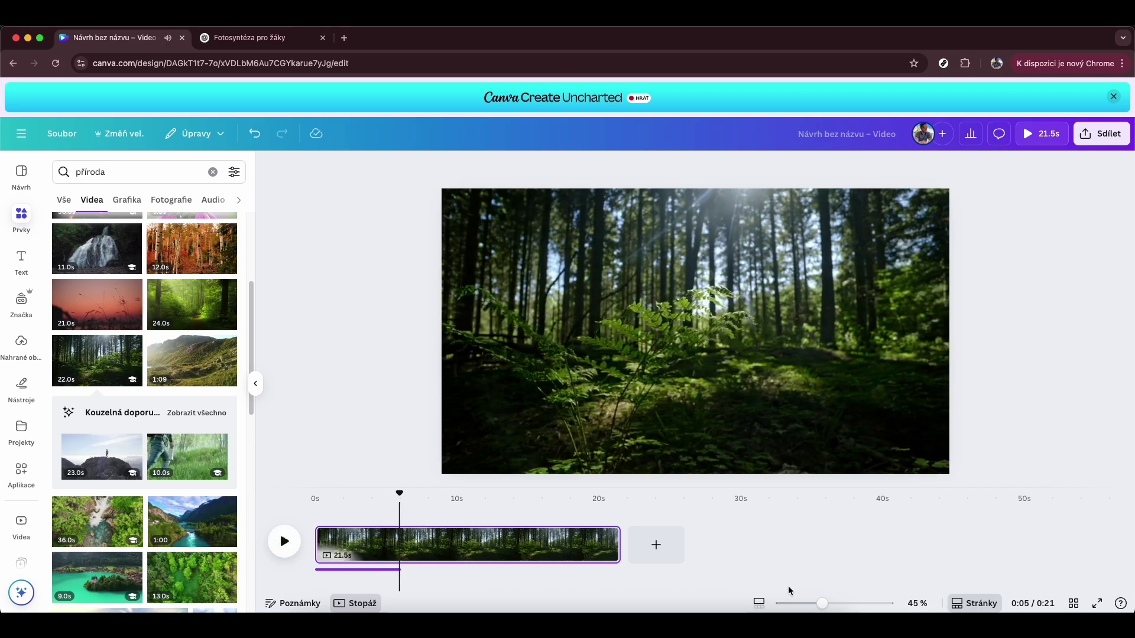
- Trim the end of the first page to 6.1 s to match the voiceover, and return the playhead to the start
click(614, 545)
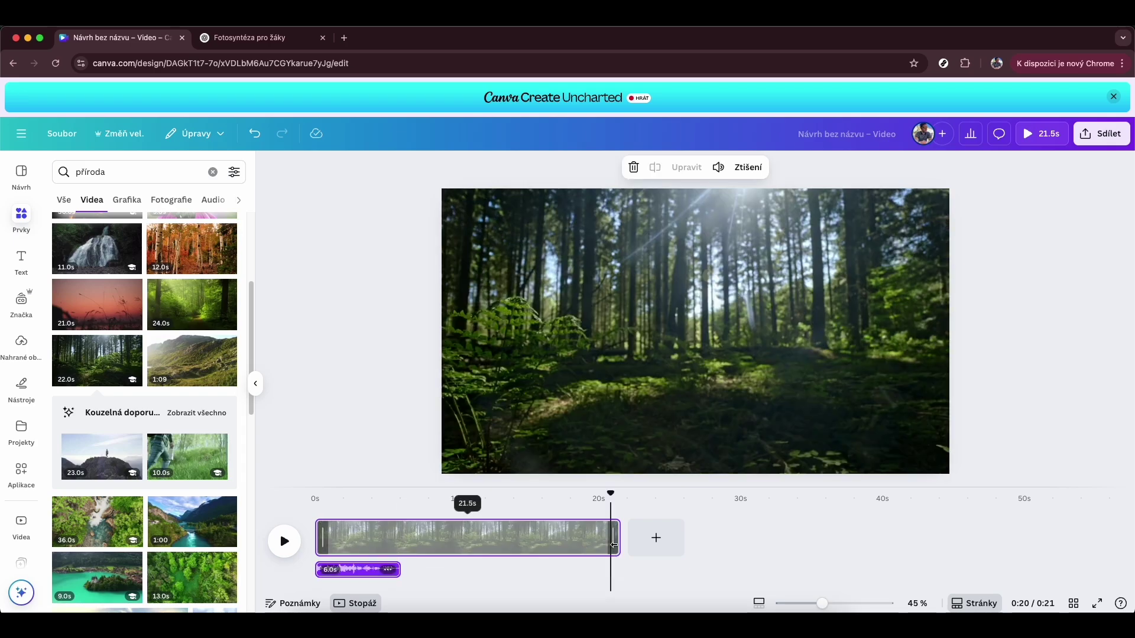
drag(614, 542, 396, 540)
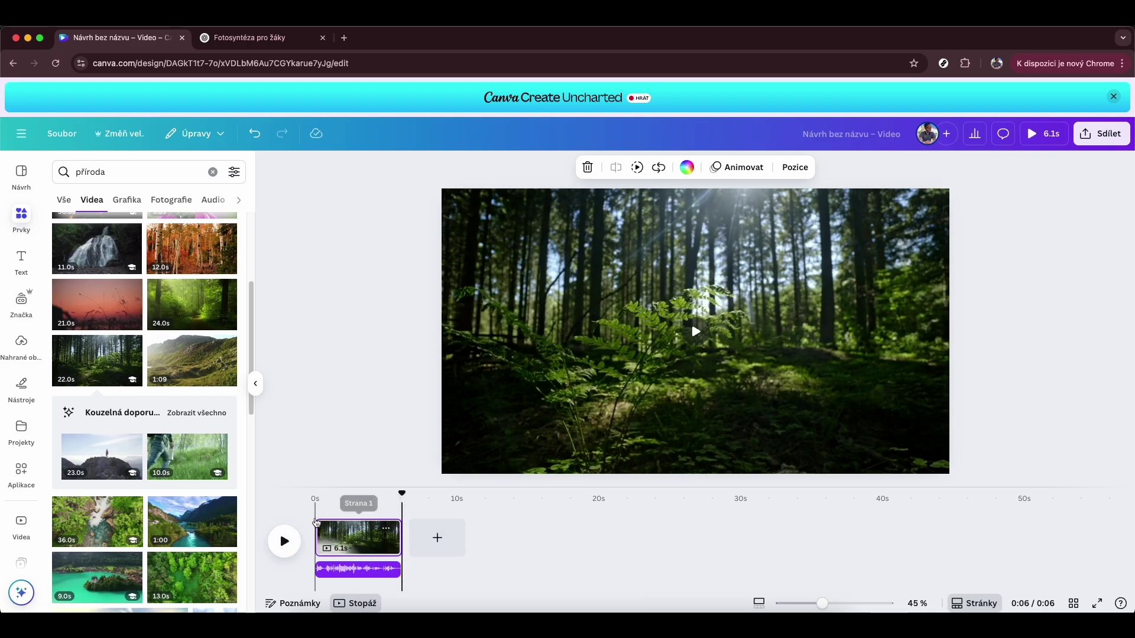
click(318, 519)
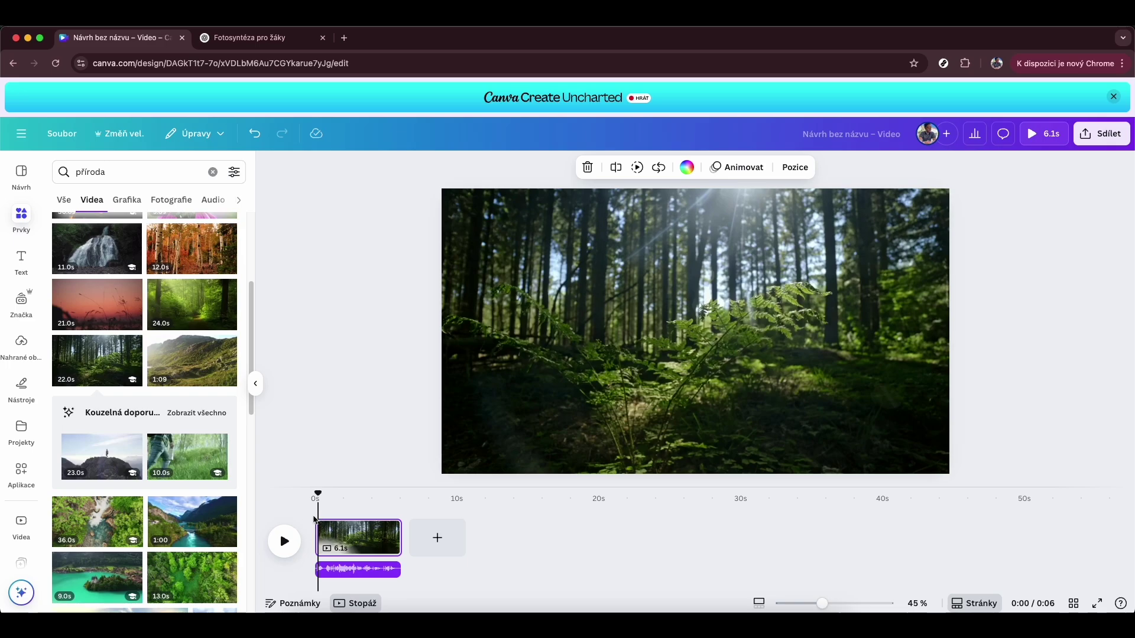
- Play the first page, then split the voiceover audio at about 3 s
click(289, 541)
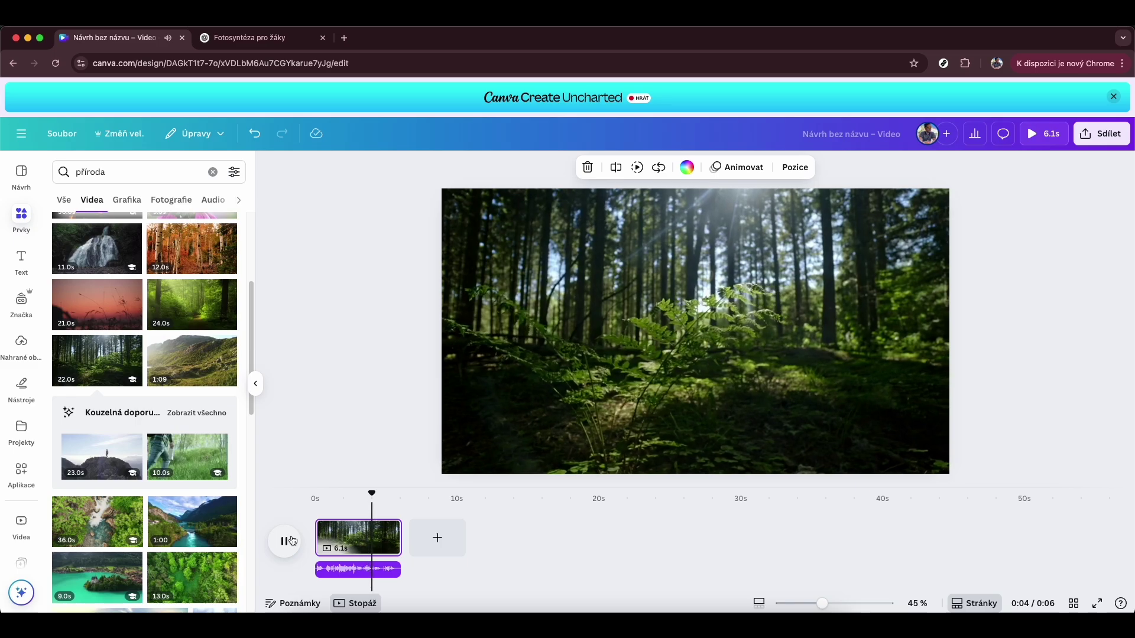
click(371, 568)
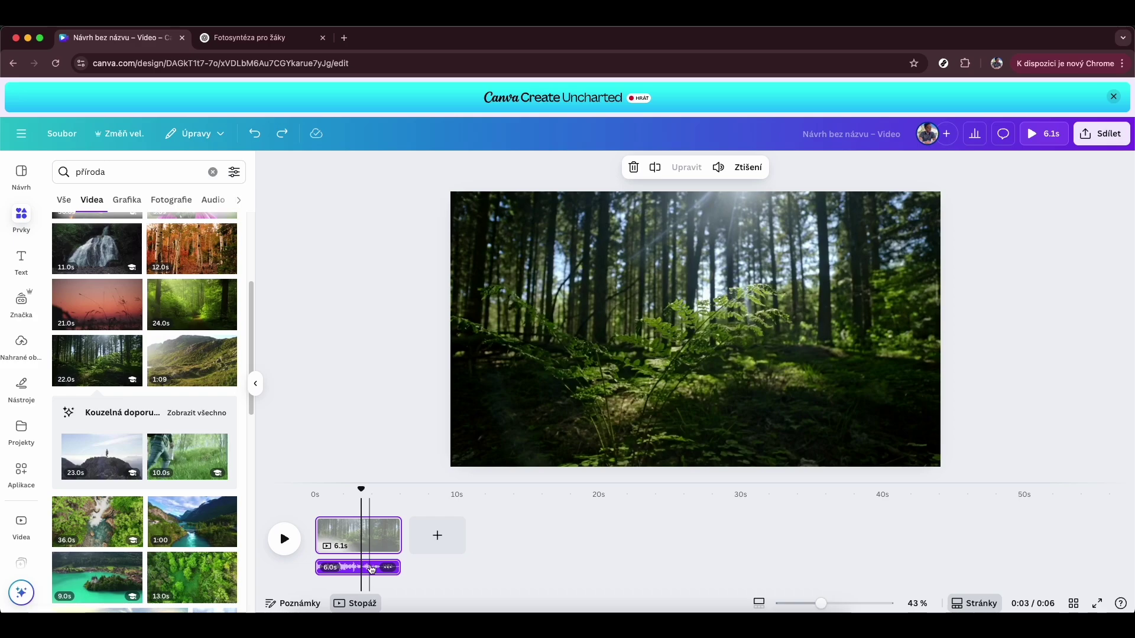
click(365, 576)
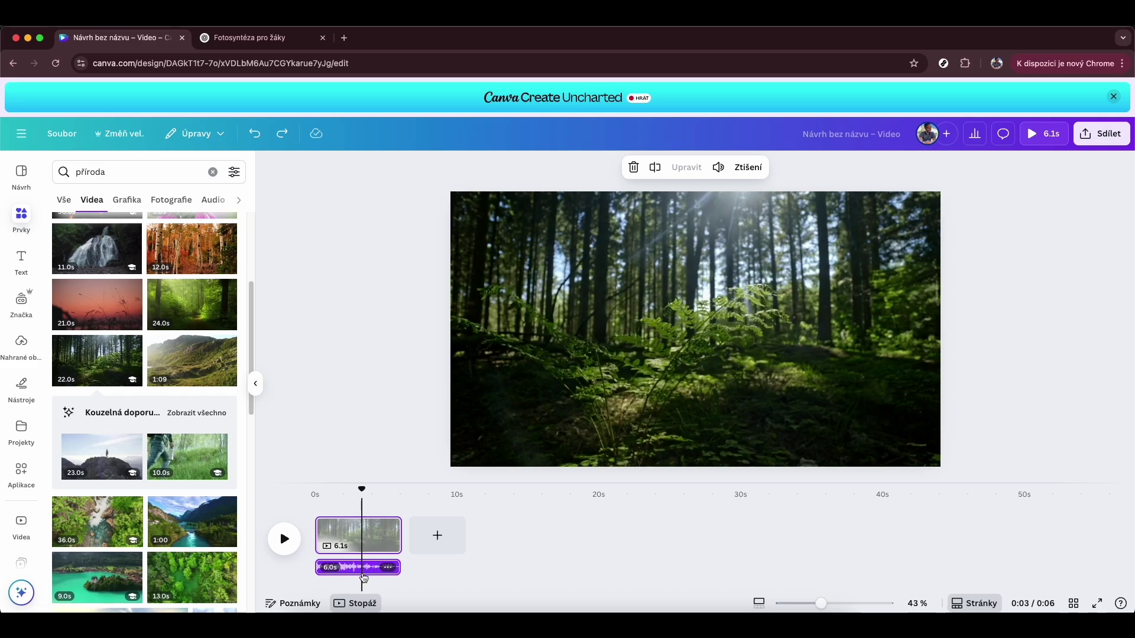
click(352, 574)
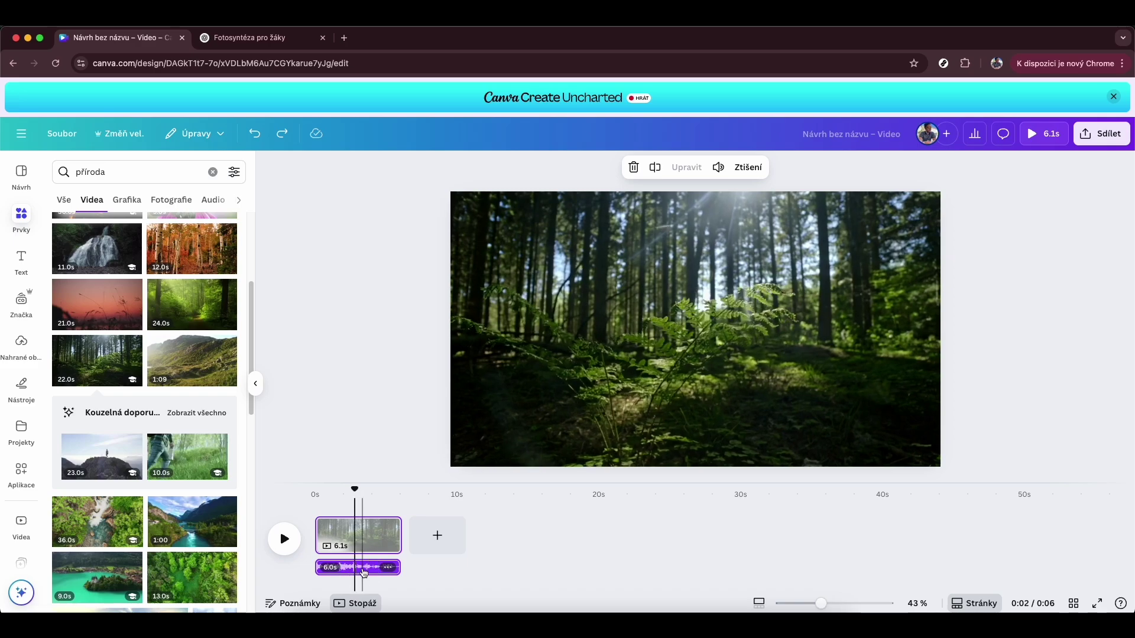
click(364, 574)
click(365, 576)
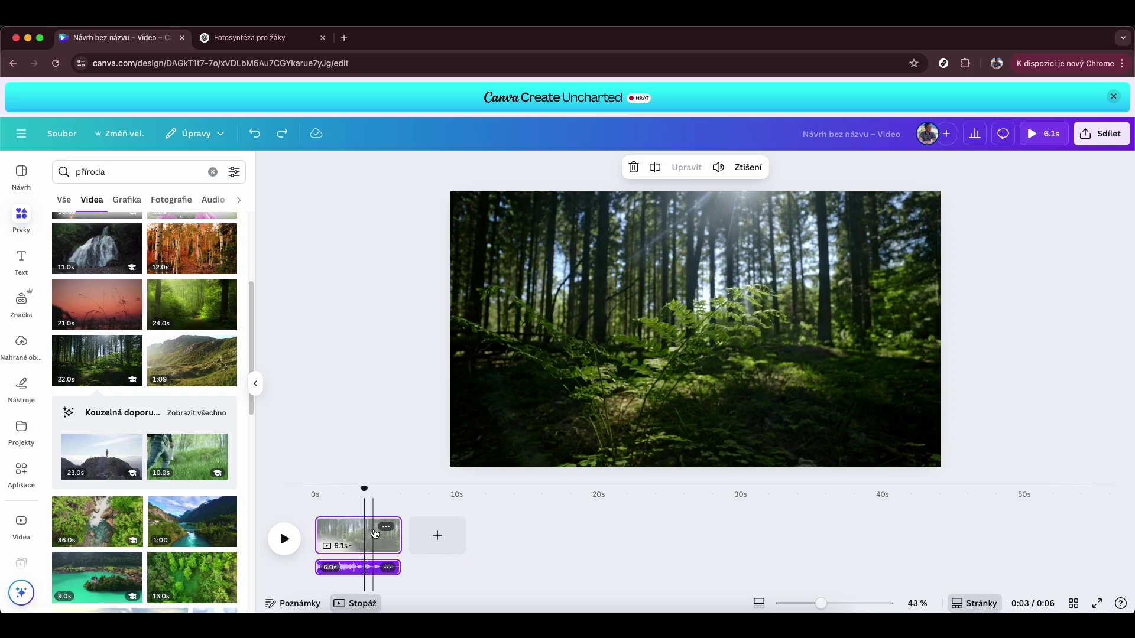
click(363, 572)
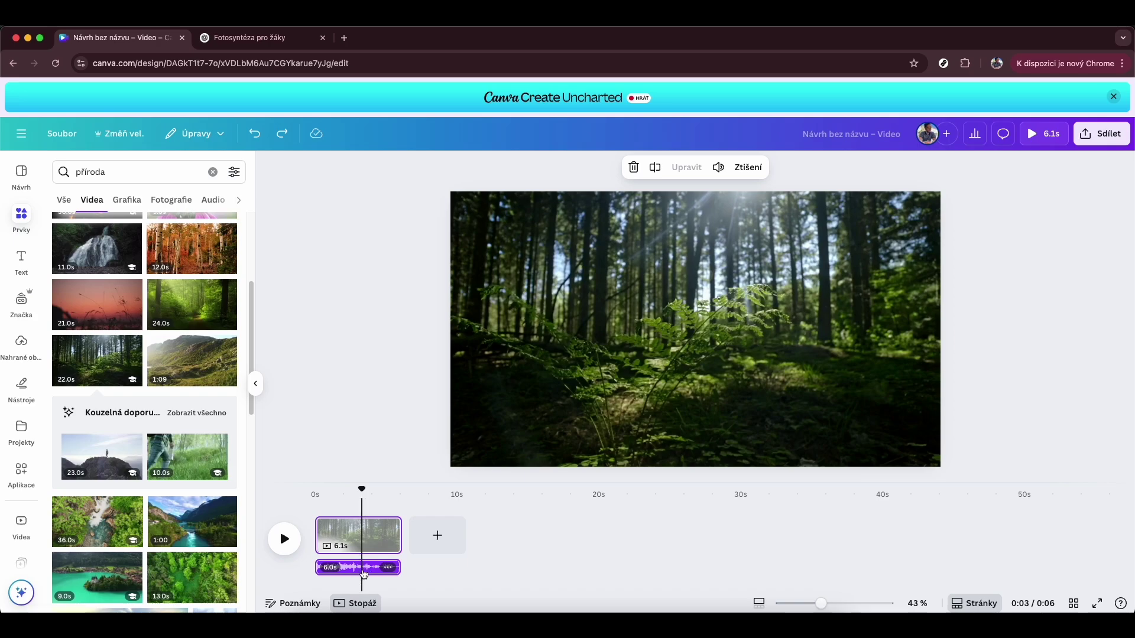
click(387, 568)
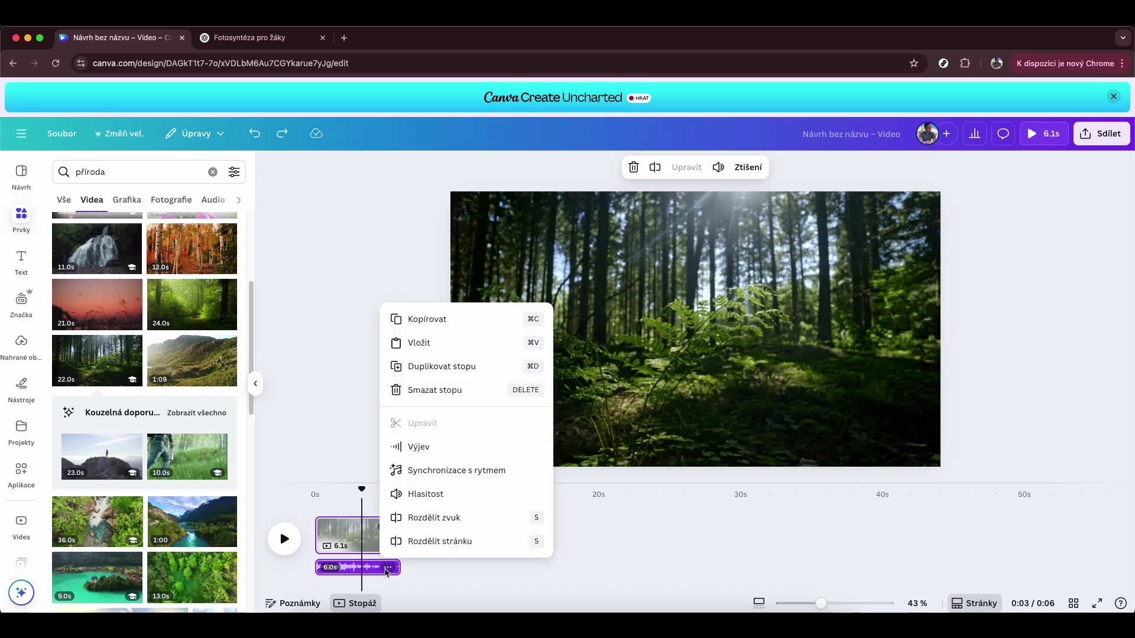
click(434, 518)
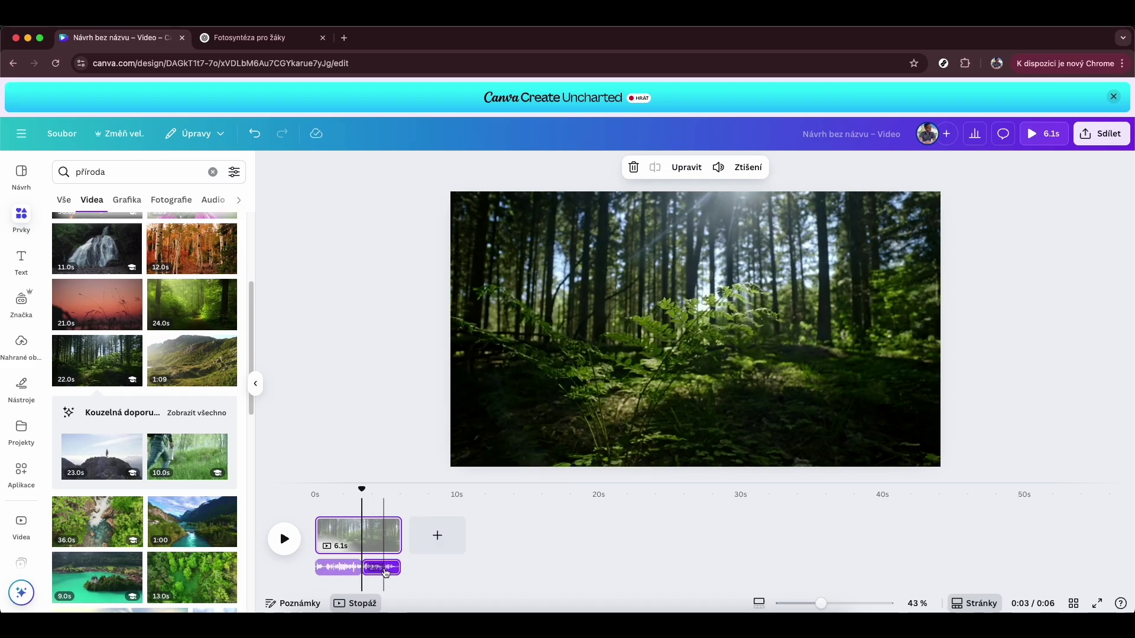
- Split the fern forest page at the playhead, in line with the audio split
click(365, 542)
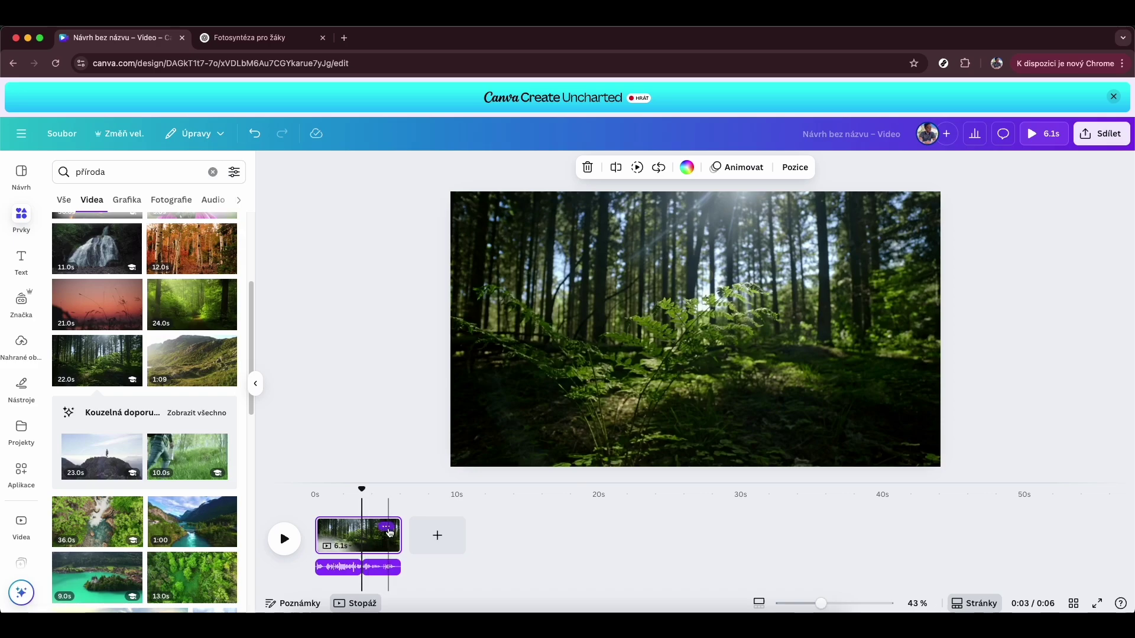
click(387, 529)
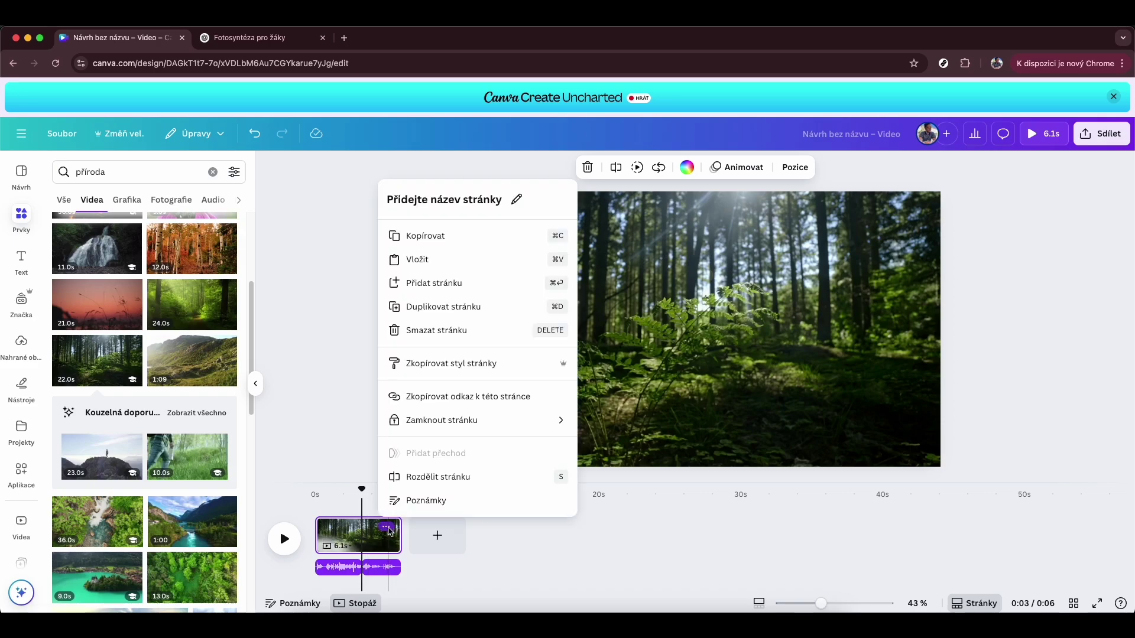
click(454, 486)
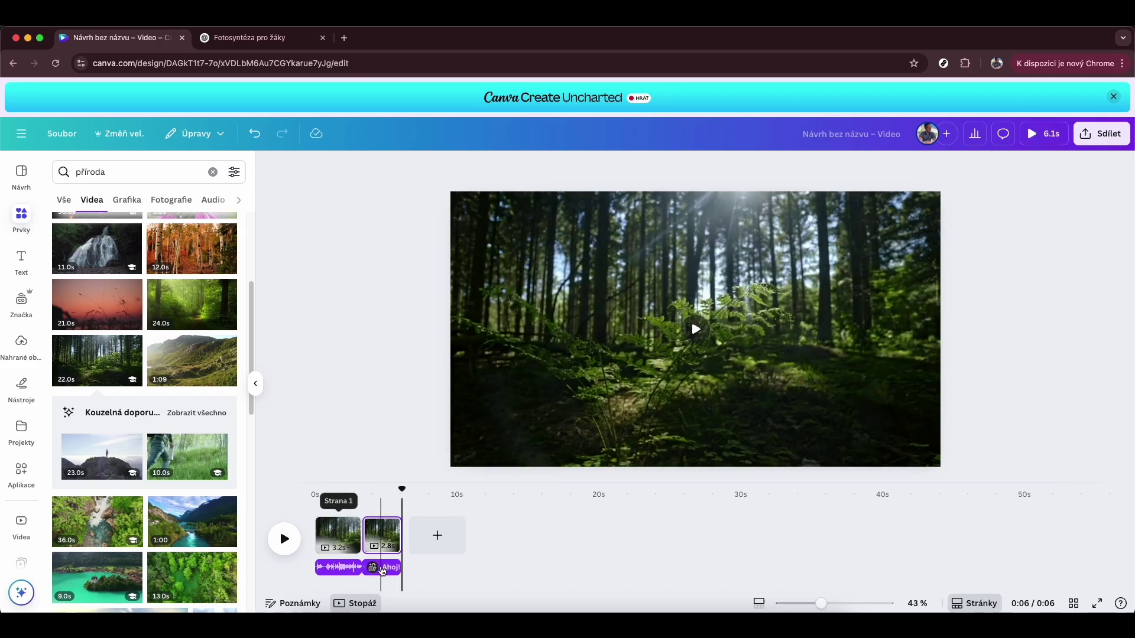
- Replace the fern forest video on the second page with the 1:09 video of a sunlit green mountainside
click(381, 540)
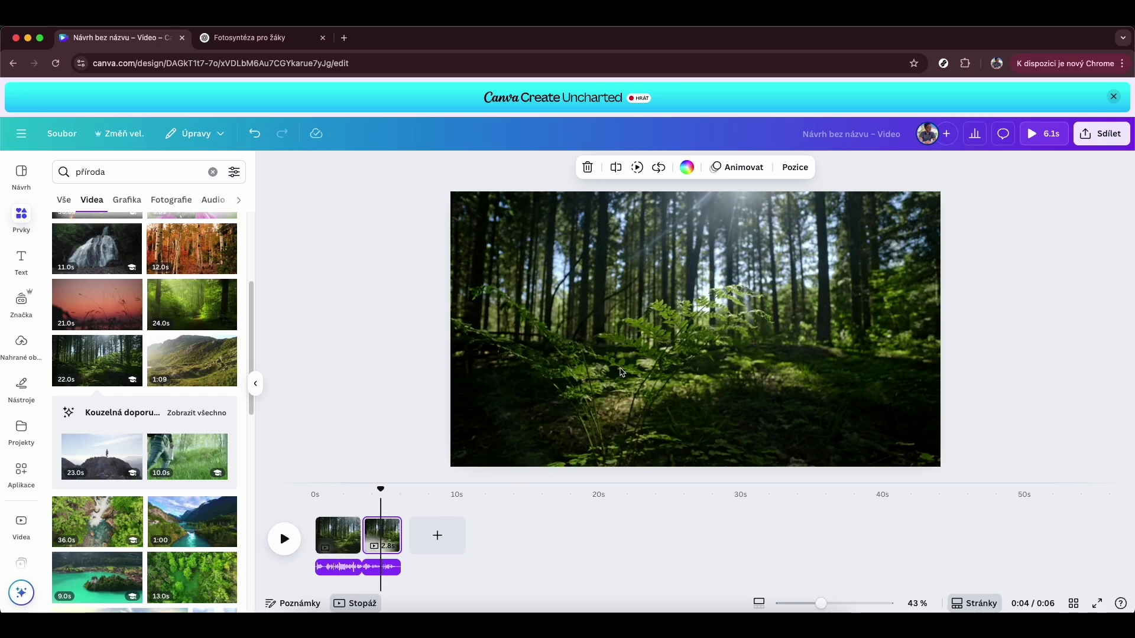
click(690, 318)
key(Delete)
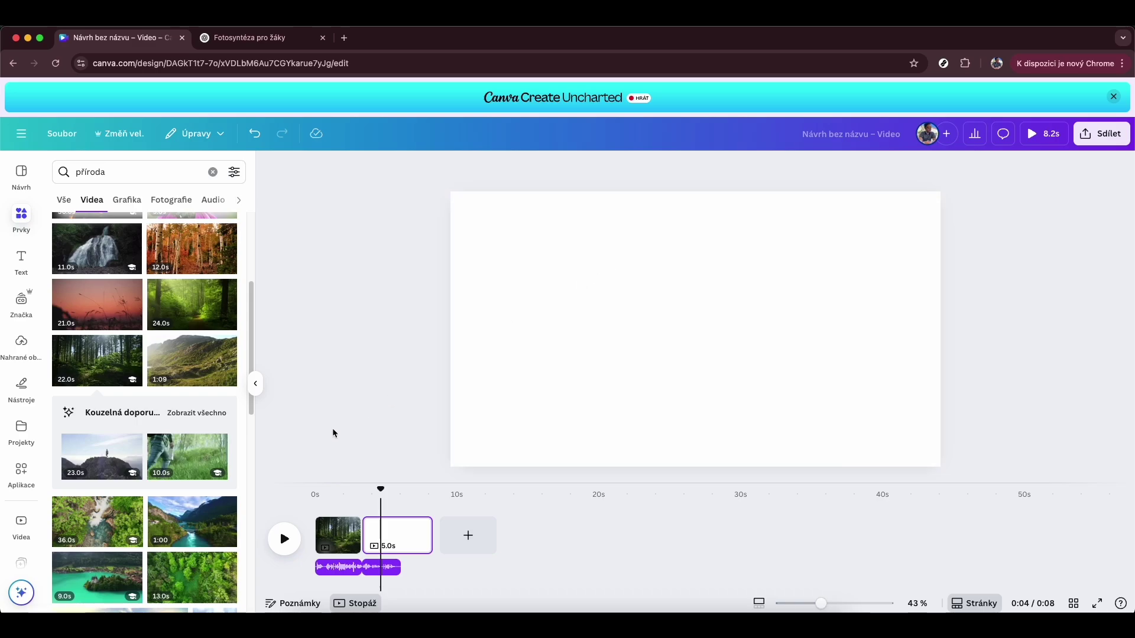
drag(178, 363, 390, 526)
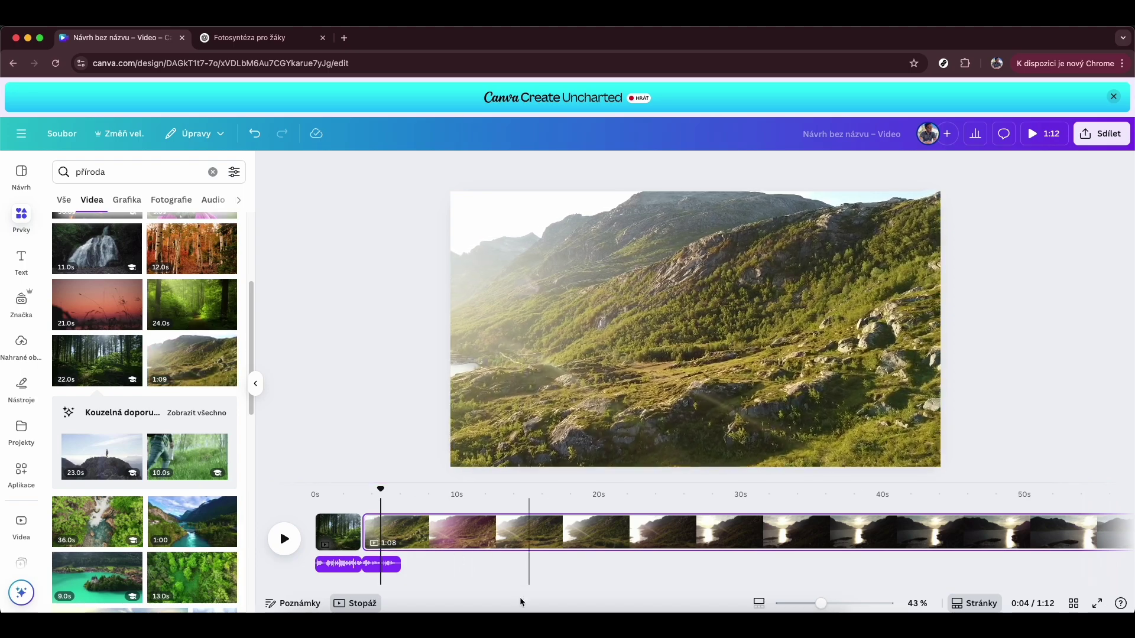
- Trim the end of the mountainside page to 2.8 s so it matches the end of the voiceover
scroll(709, 585, right, 5)
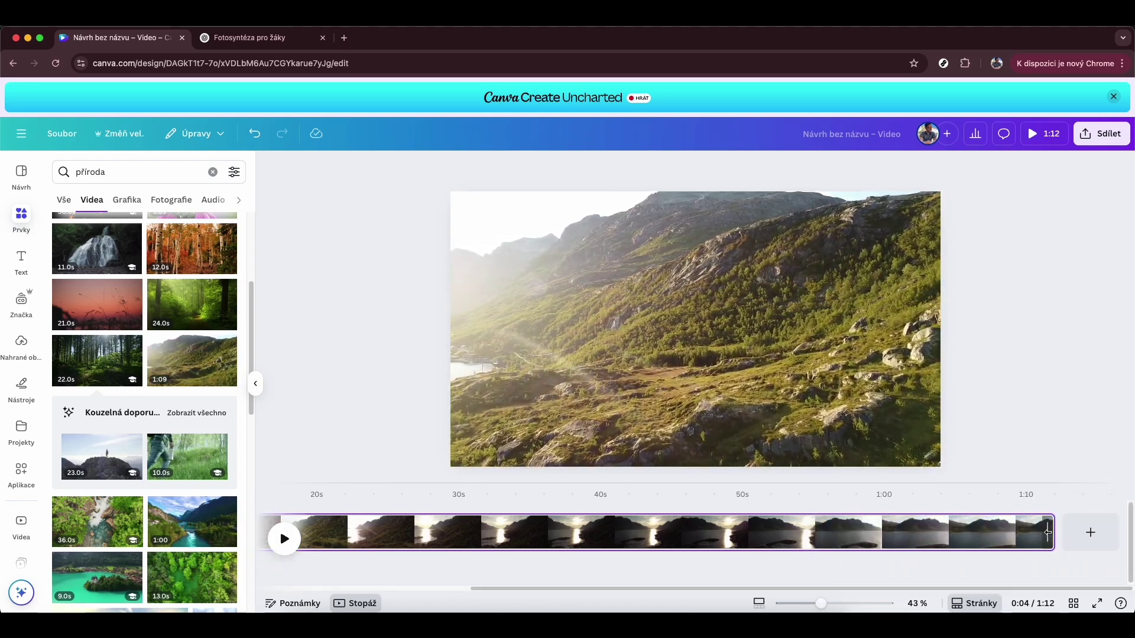
drag(1049, 533, 346, 538)
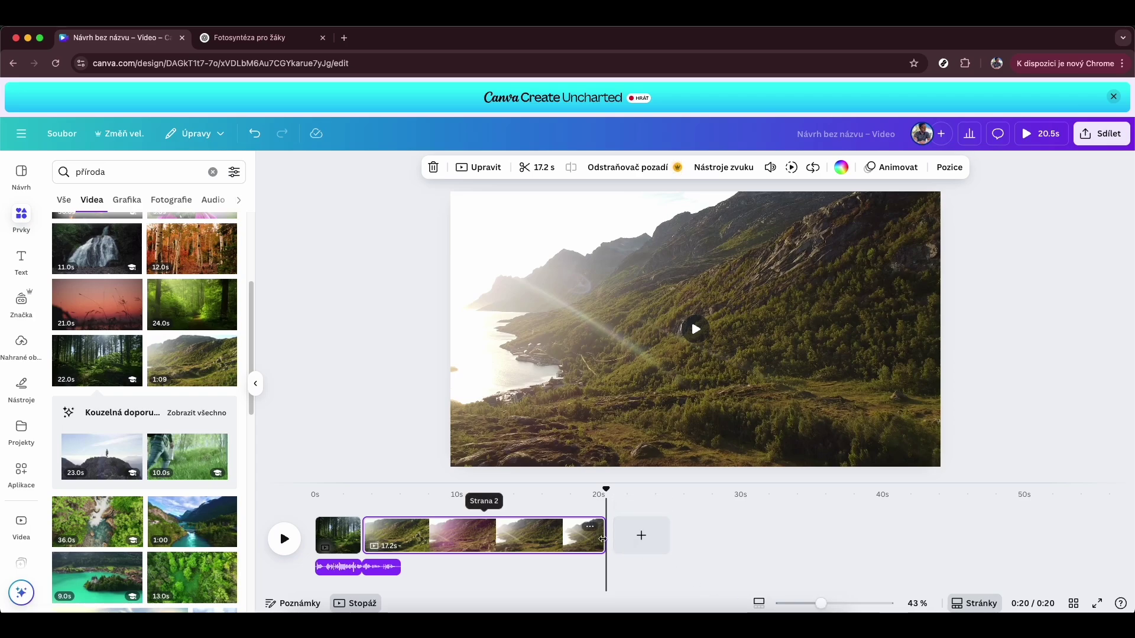
drag(604, 543, 397, 539)
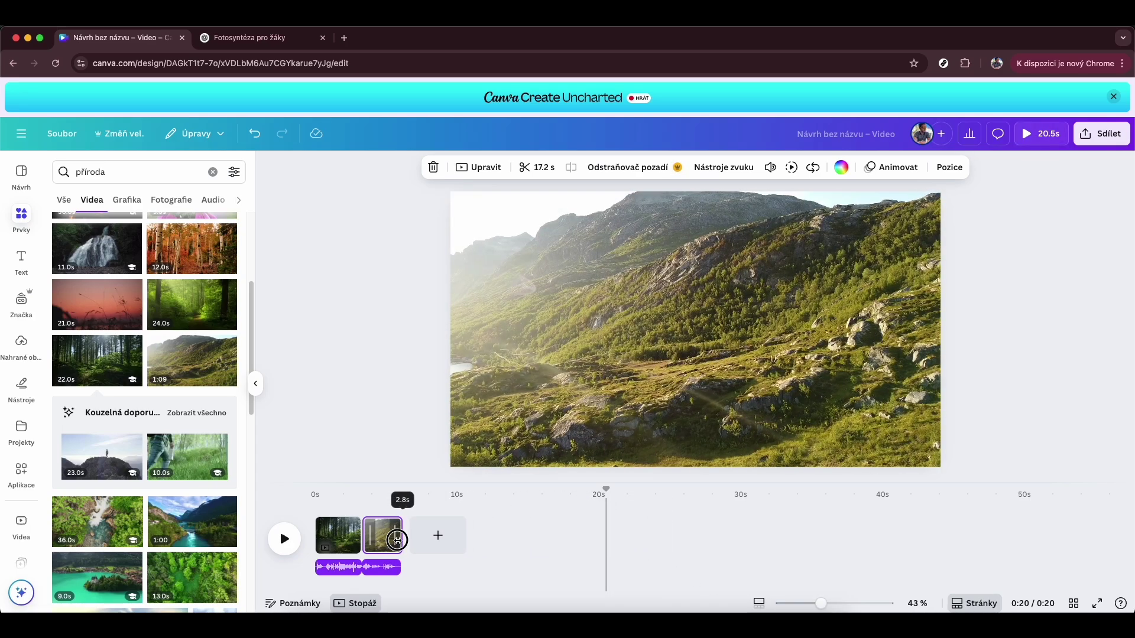
drag(397, 539, 397, 539)
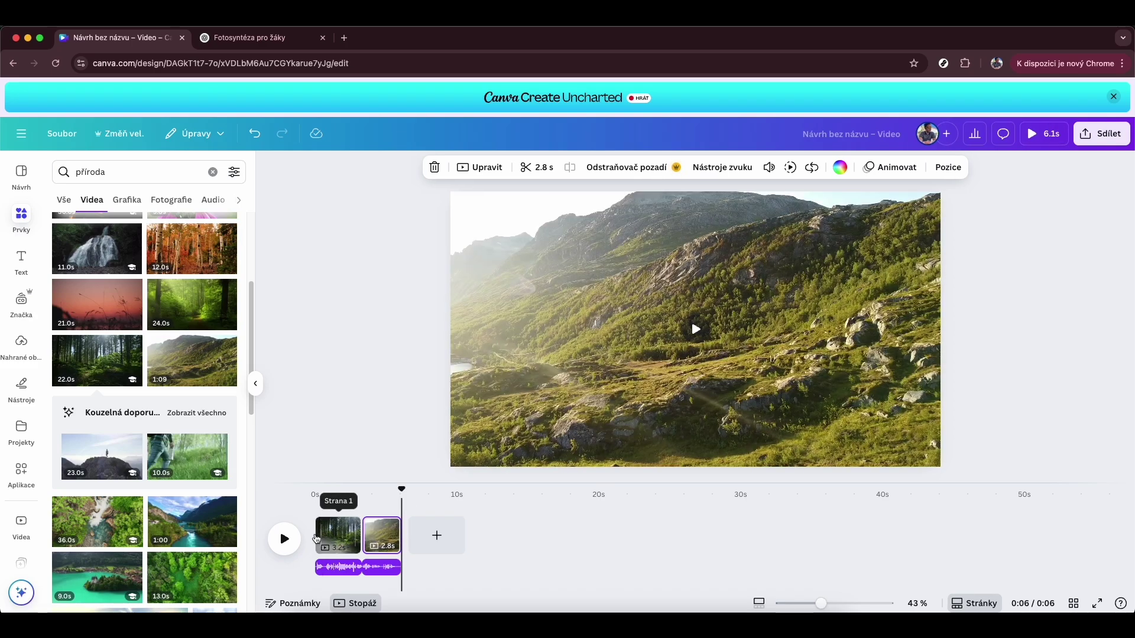
- Play the timeline to check the cut between the forest and mountainside clips against the voiceover
click(386, 491)
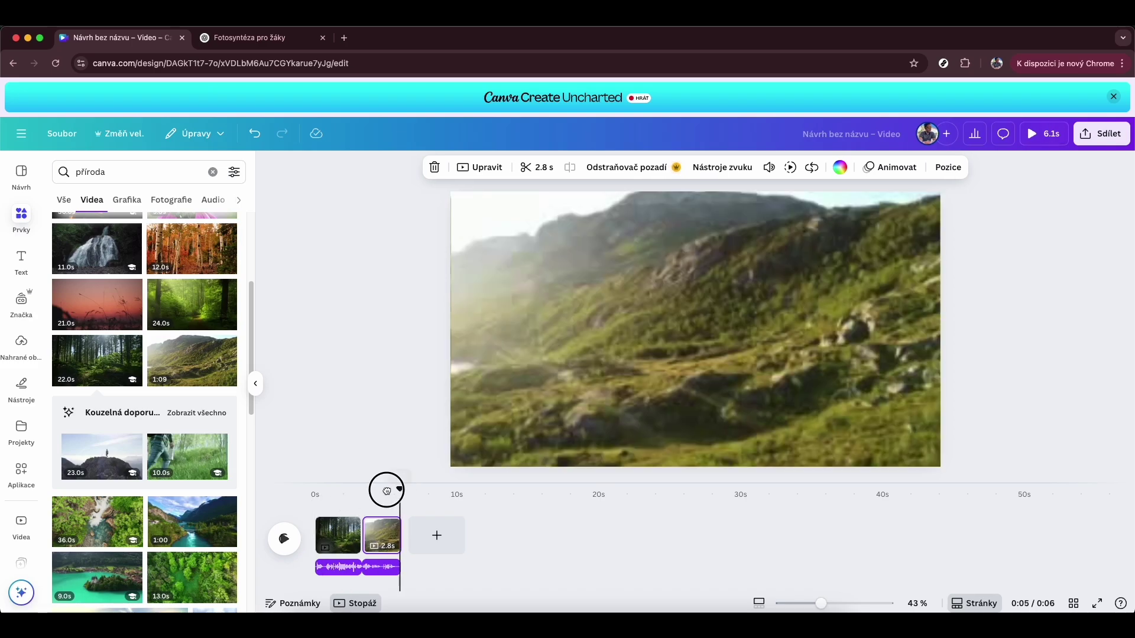
drag(386, 491, 280, 498)
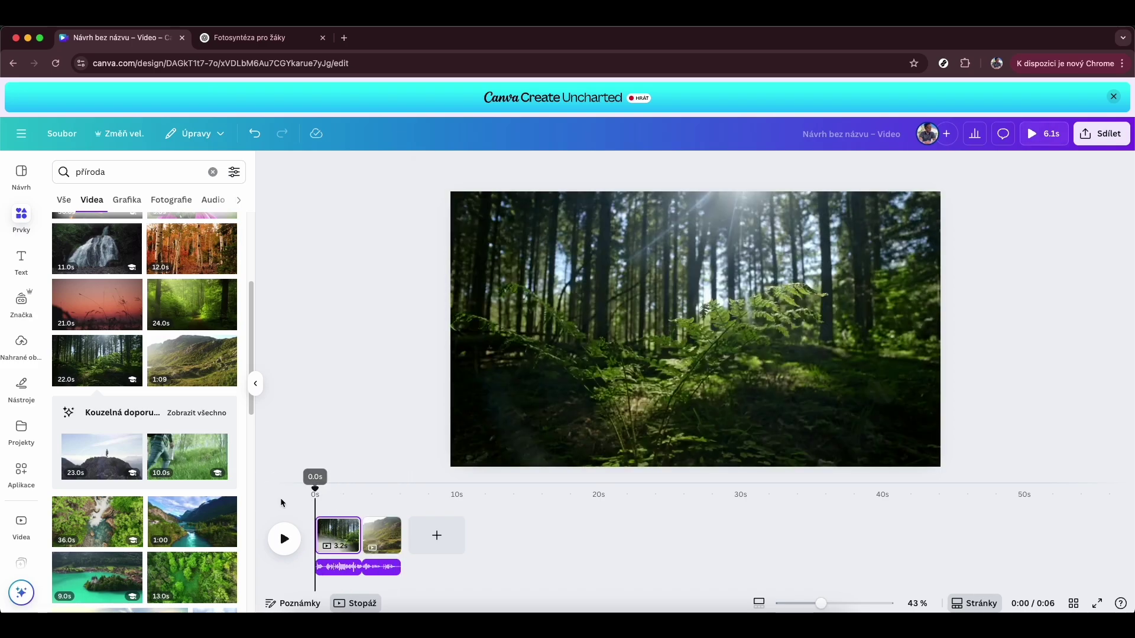
click(285, 539)
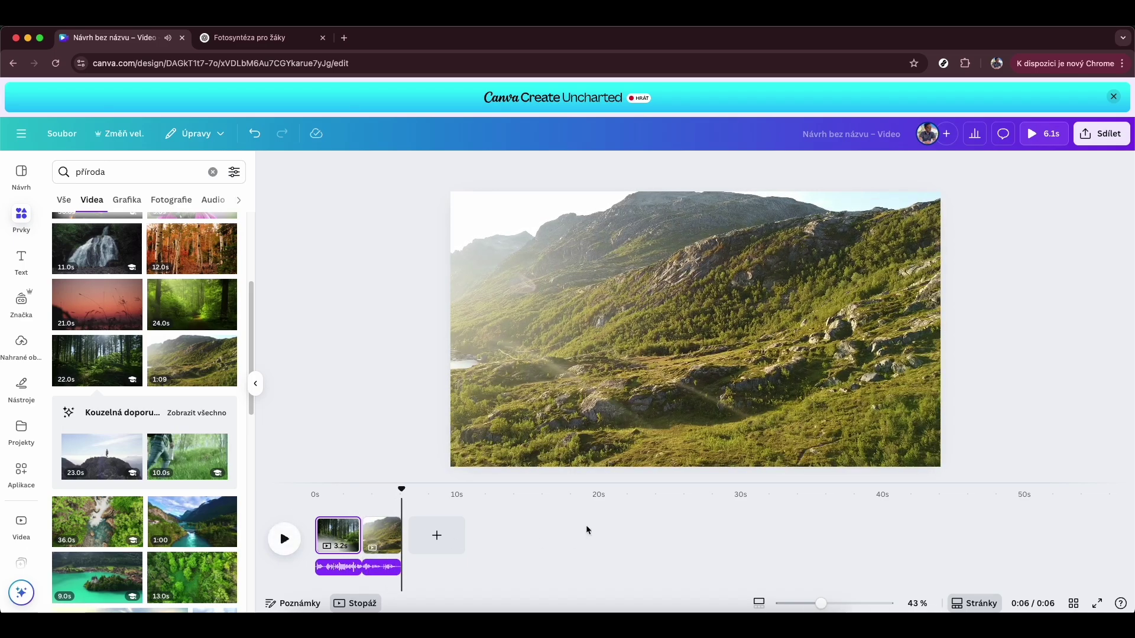
key(super+z)
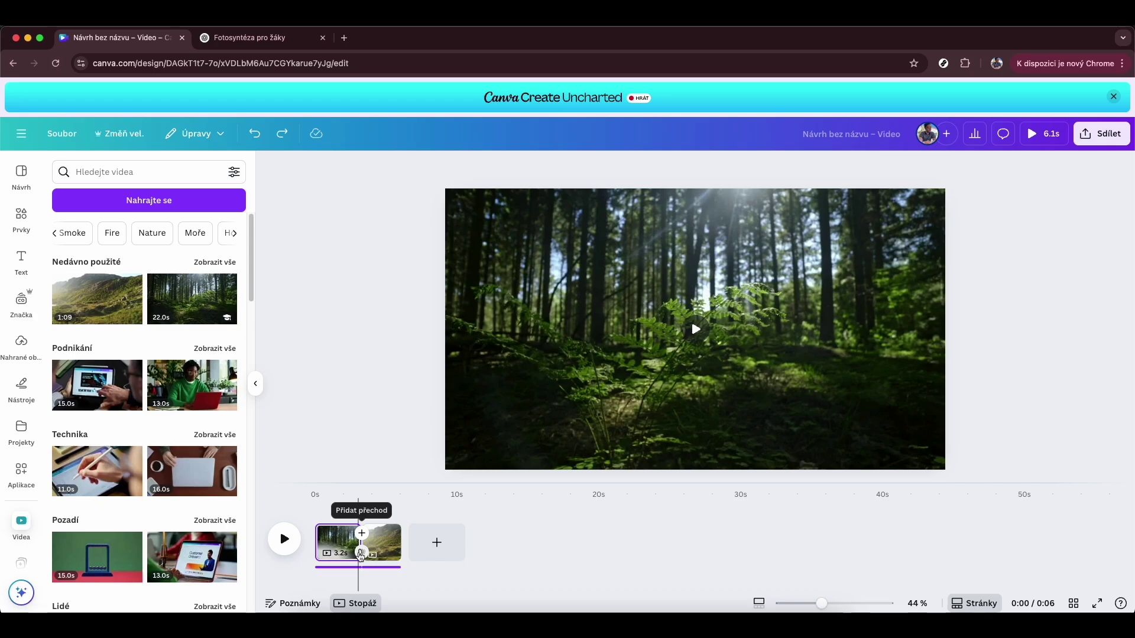
click(337, 513)
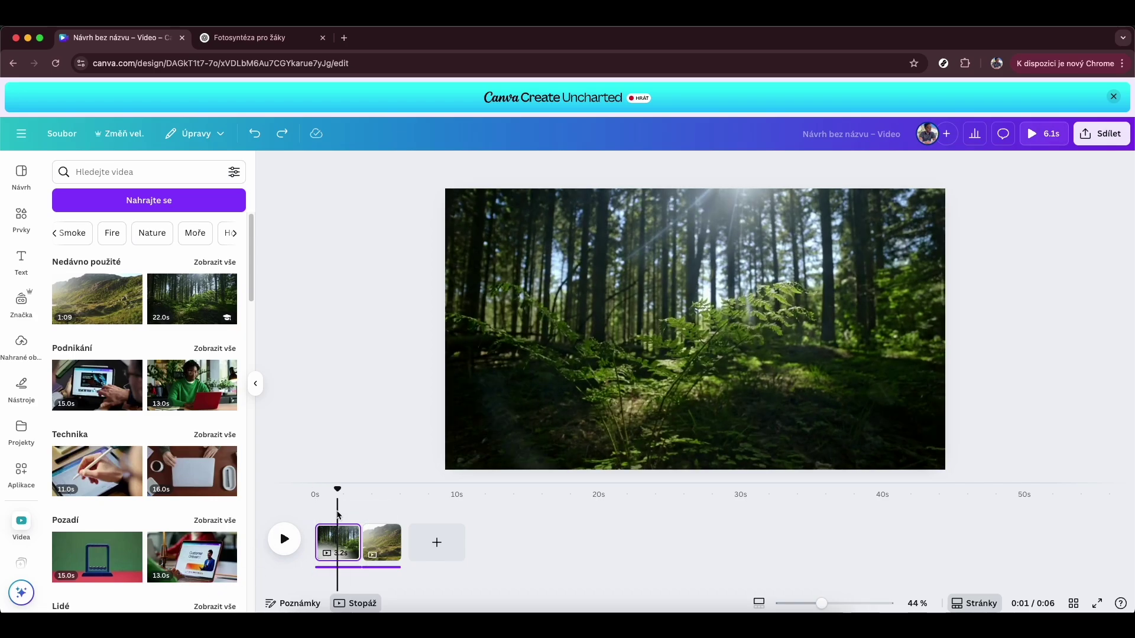
click(295, 534)
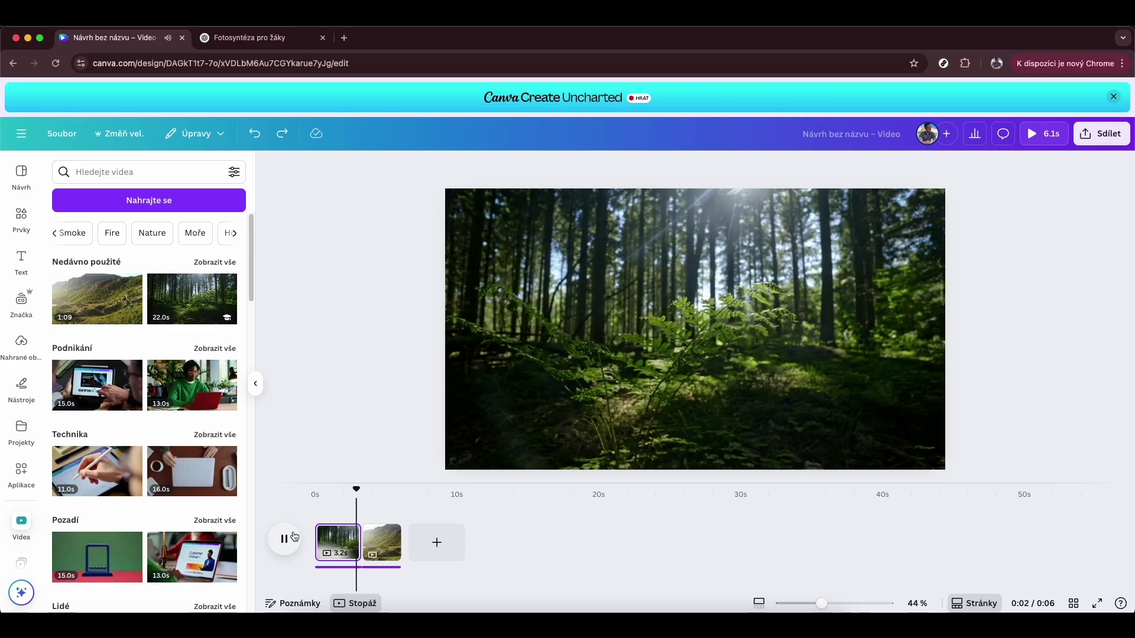
click(288, 537)
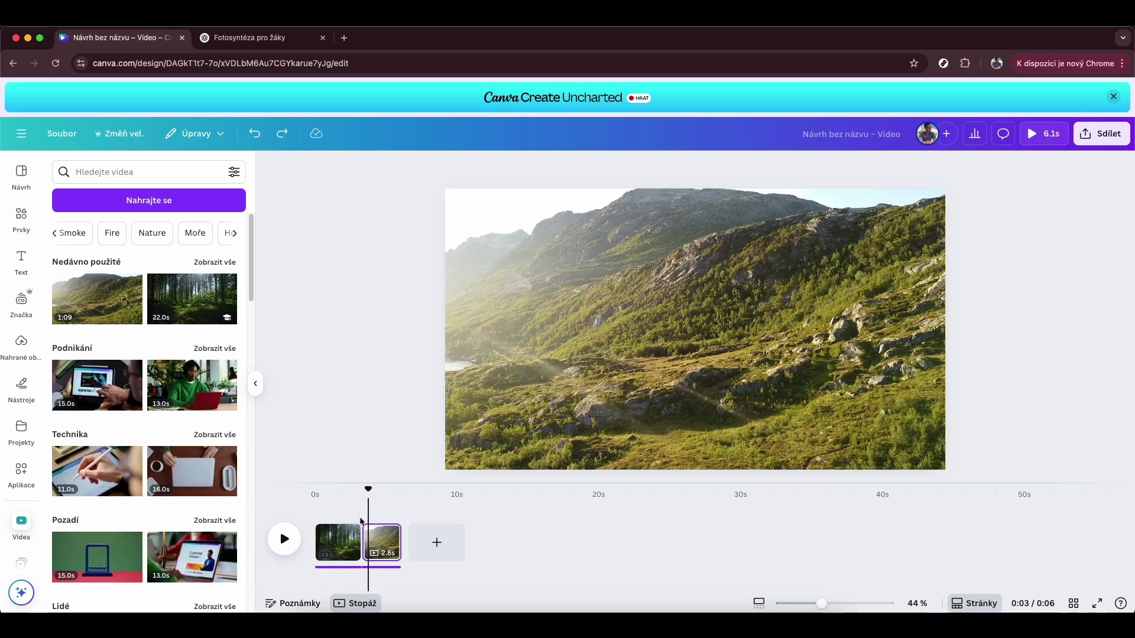
- Add a Rozpuštění (dissolve) transition between the forest and mountainside pages and play the result
mouse_move(363, 535)
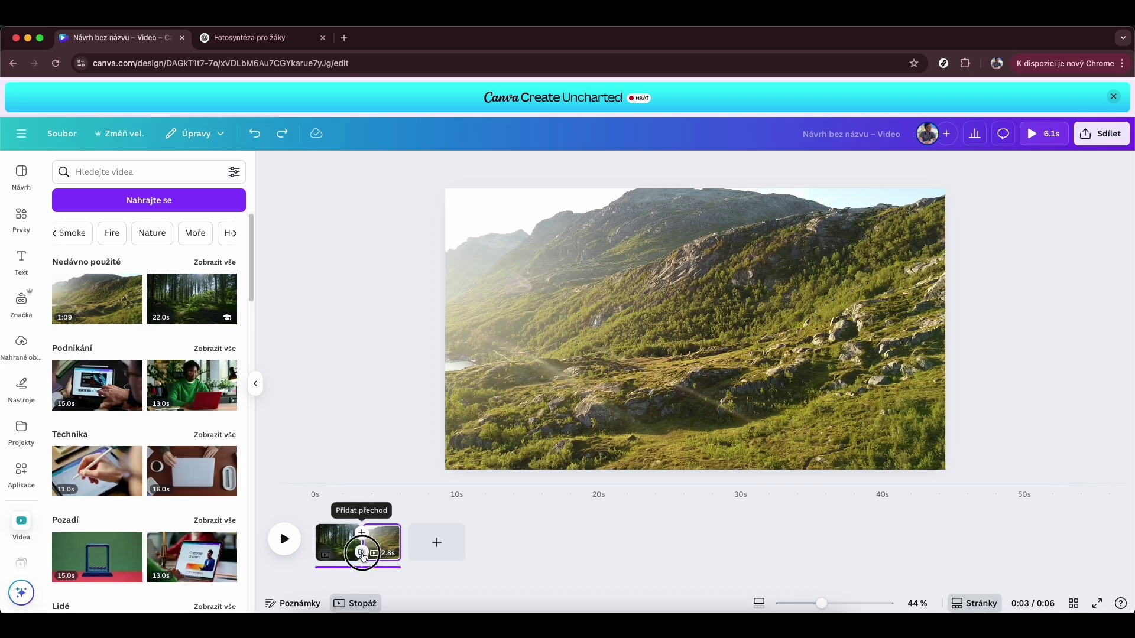
click(363, 555)
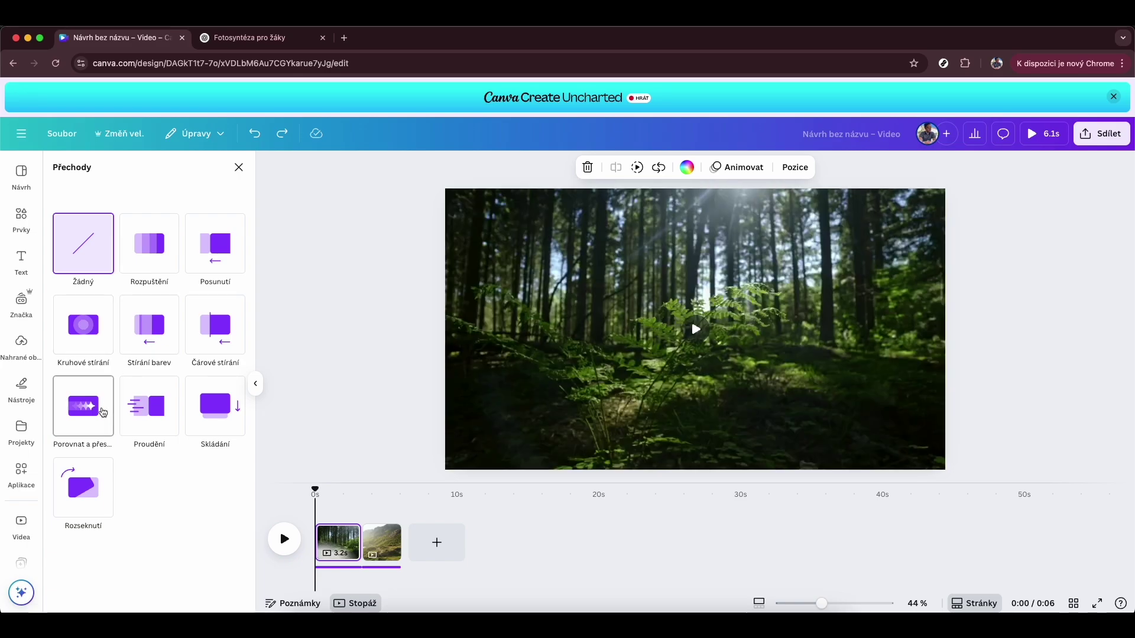
click(160, 269)
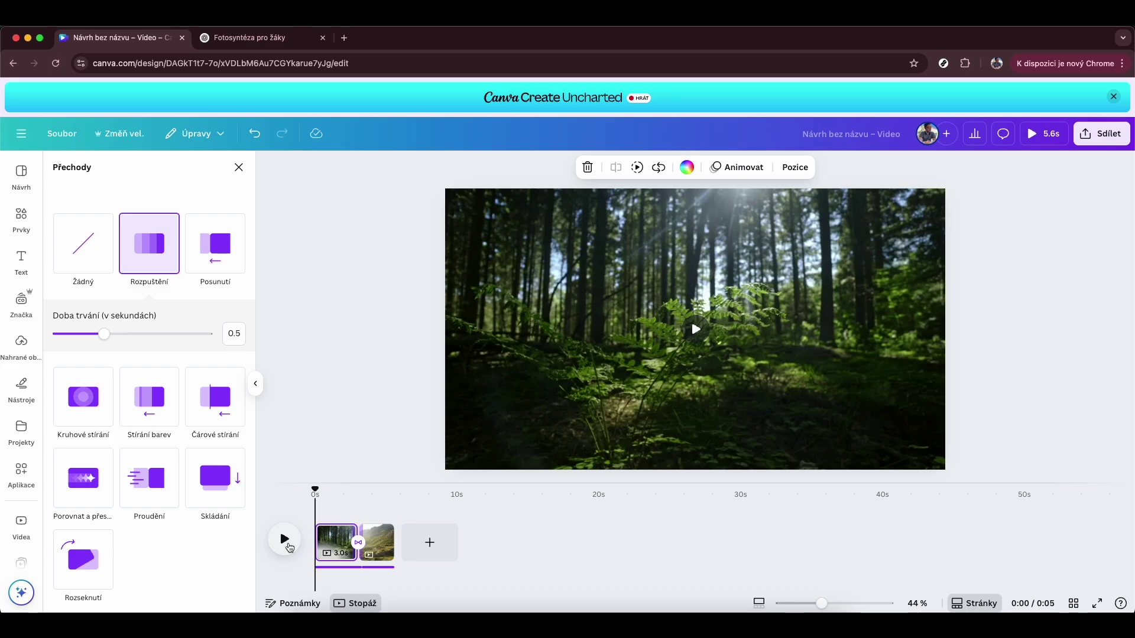
click(289, 546)
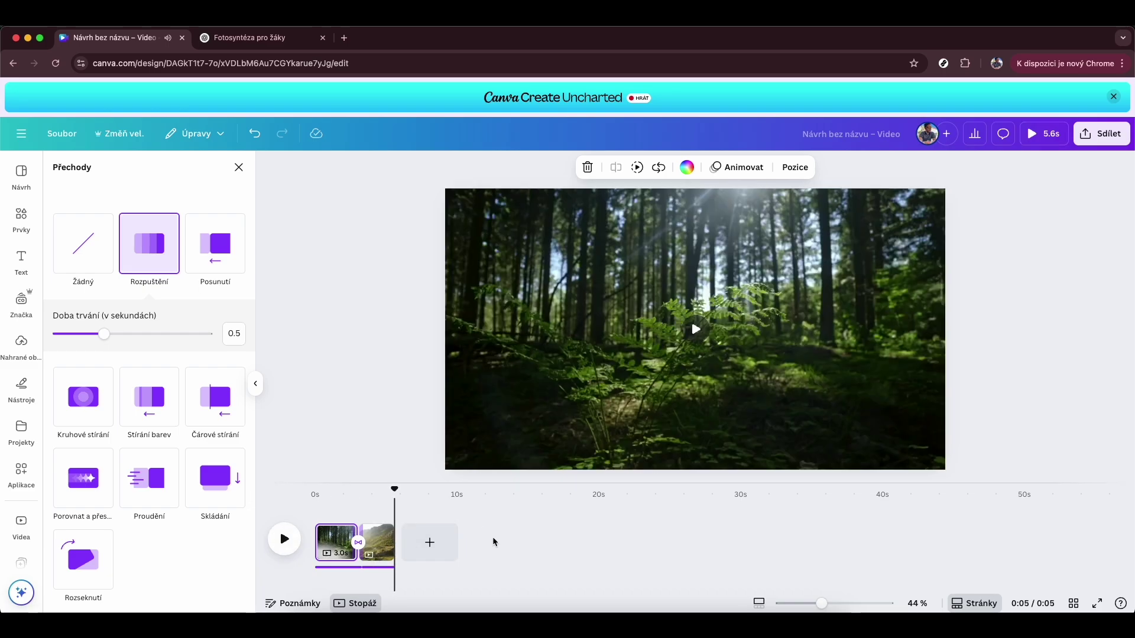
- Add a blank third page and select the previous narration text in AI Voice for replacement
click(449, 542)
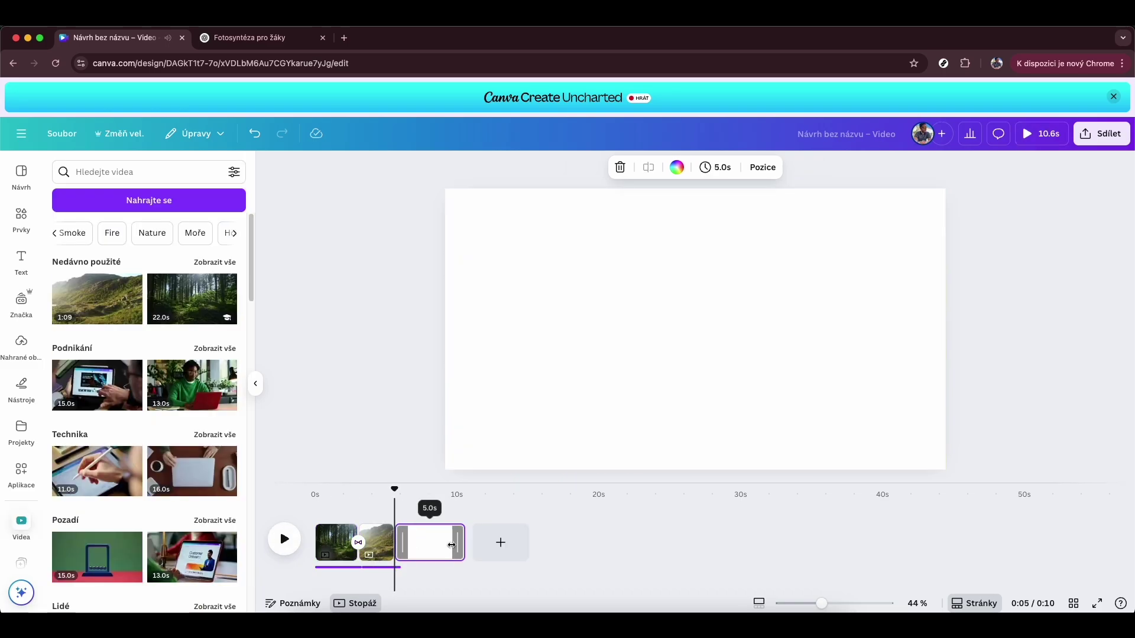
scroll(22, 508, down, 3)
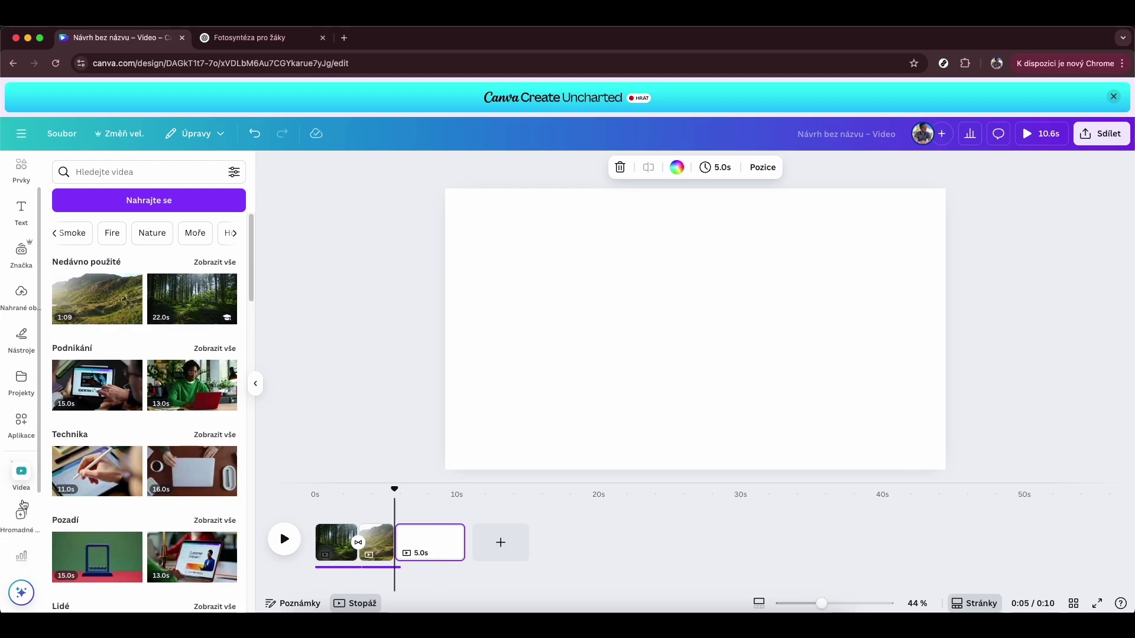
click(21, 543)
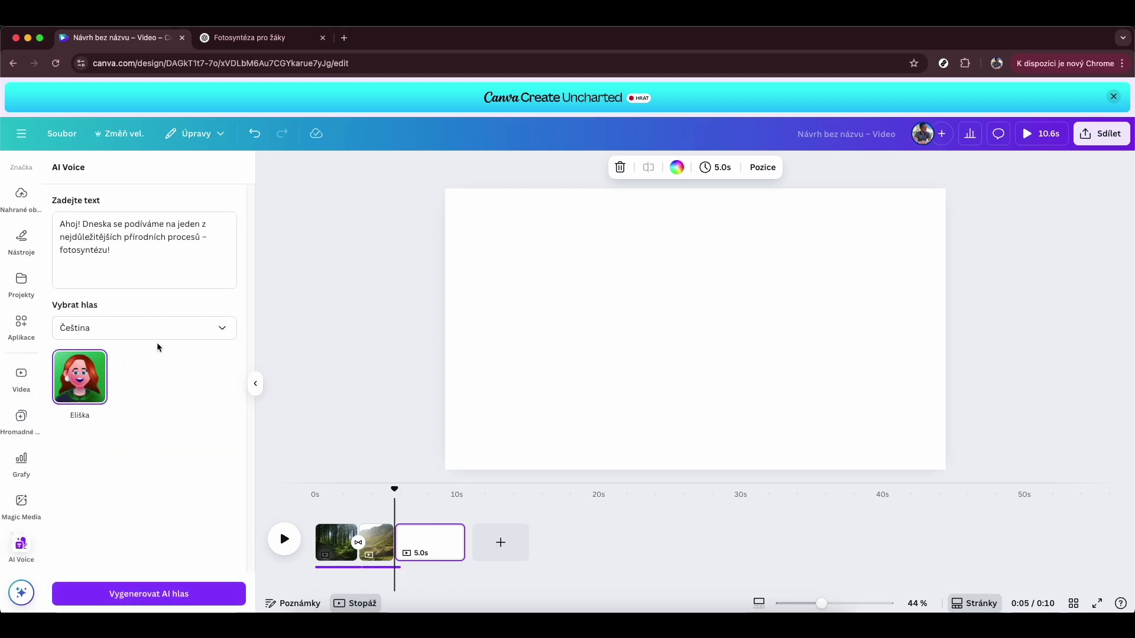
triple_click(109, 237)
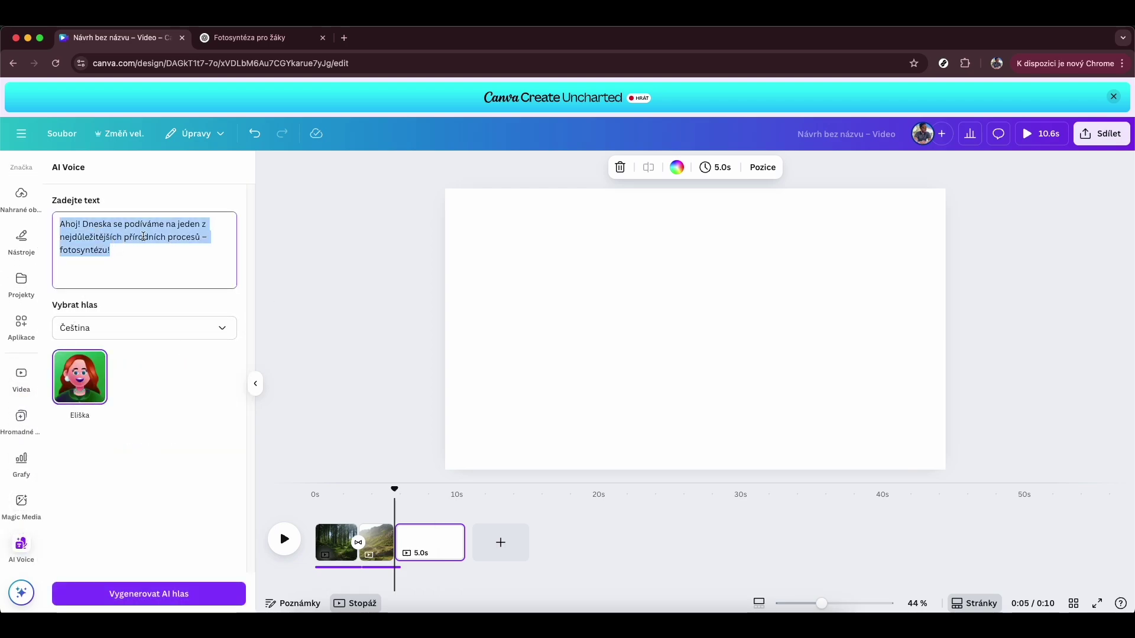
- Replace the AI Voice text with the "Co je to fotosyntéza?" narration copied from ChatGPT and generate the Czech voiceover for the third page
click(248, 37)
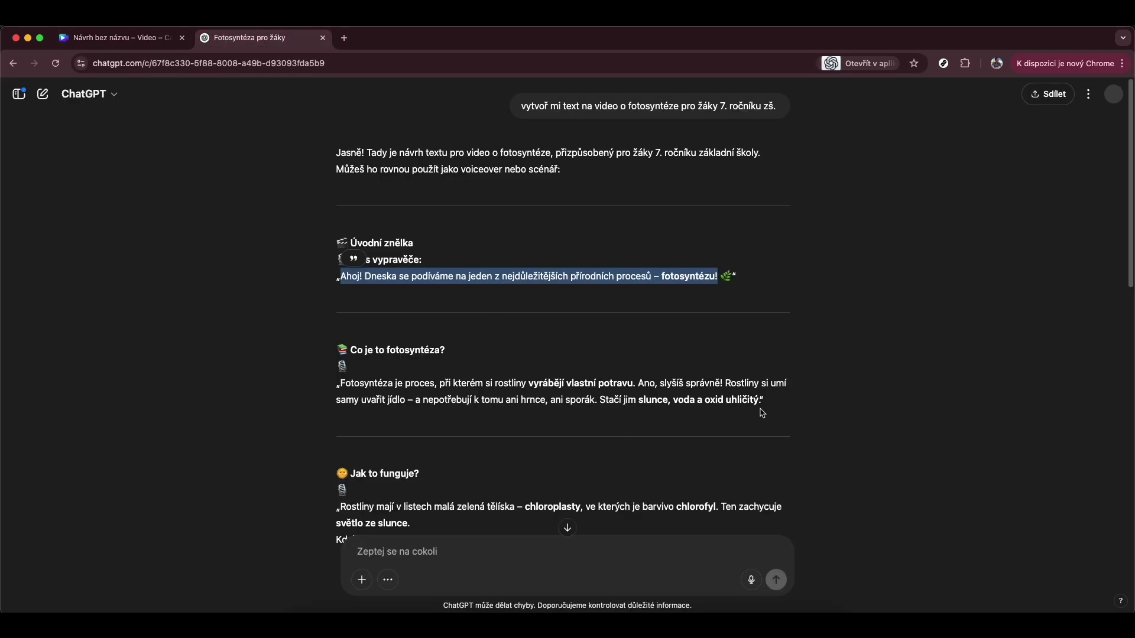
drag(761, 404, 343, 388)
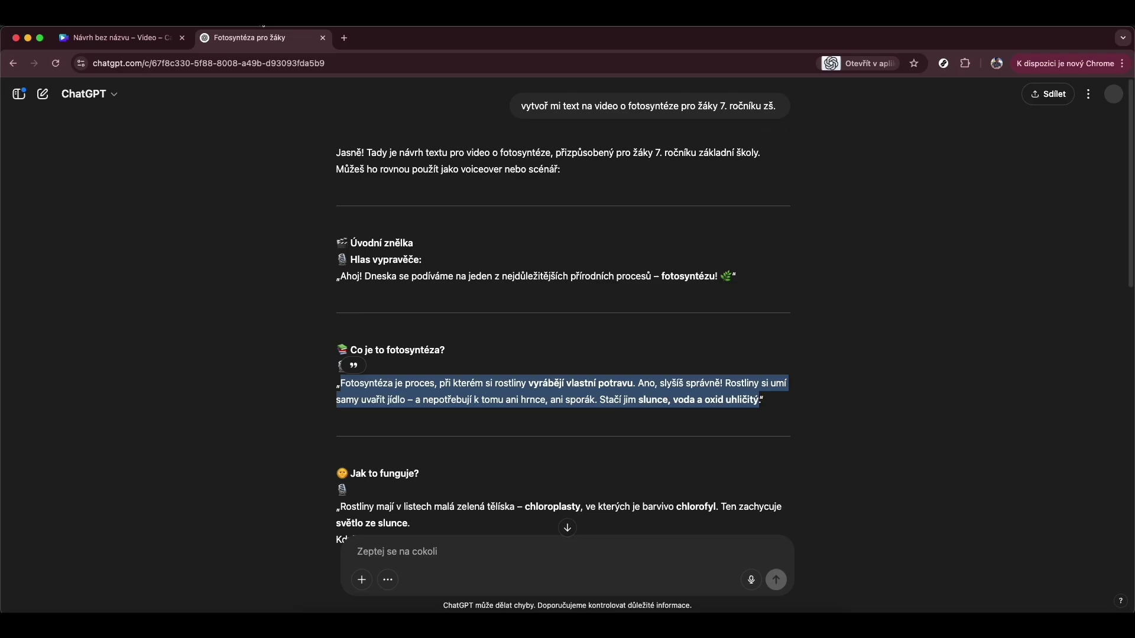
click(118, 38)
click(120, 255)
key(ctrl+a)
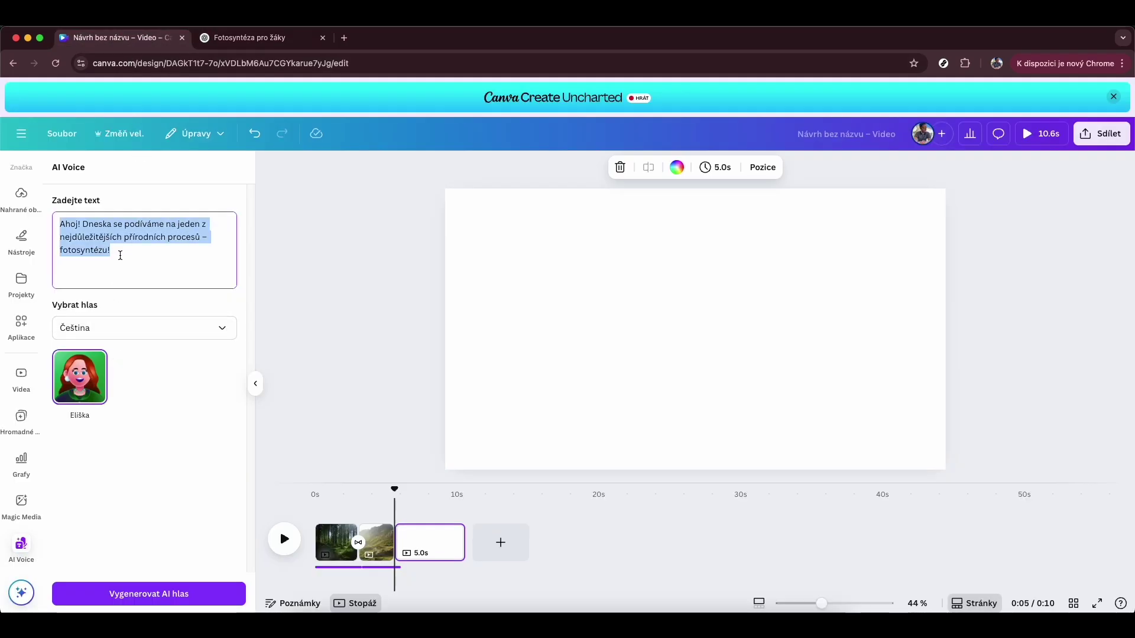
key(ctrl+v)
mouse_move(103, 384)
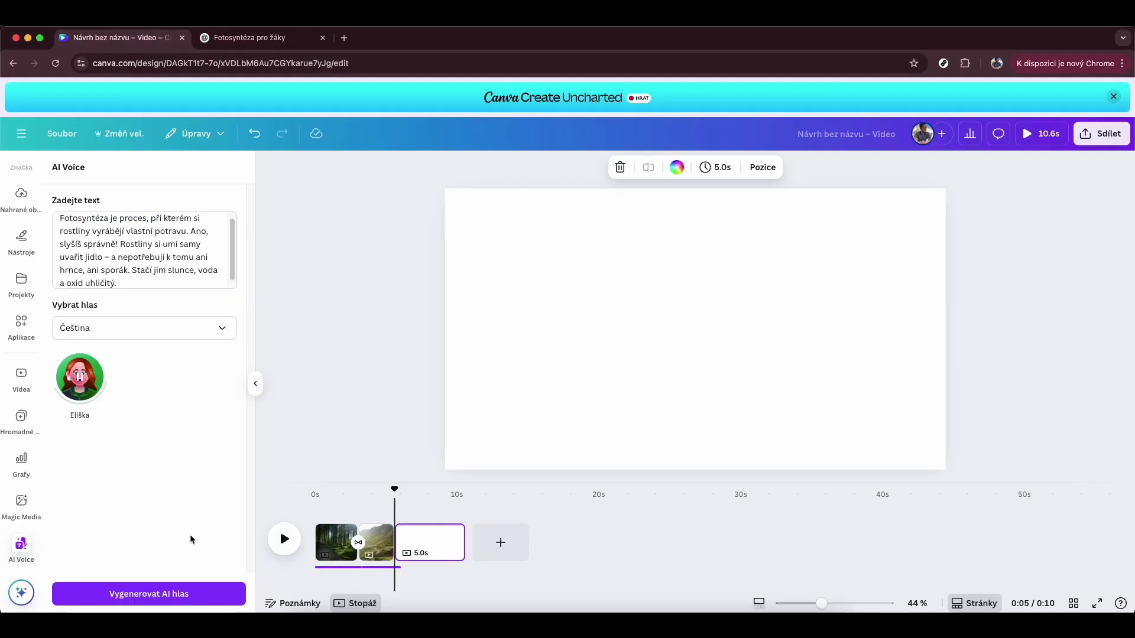
click(167, 592)
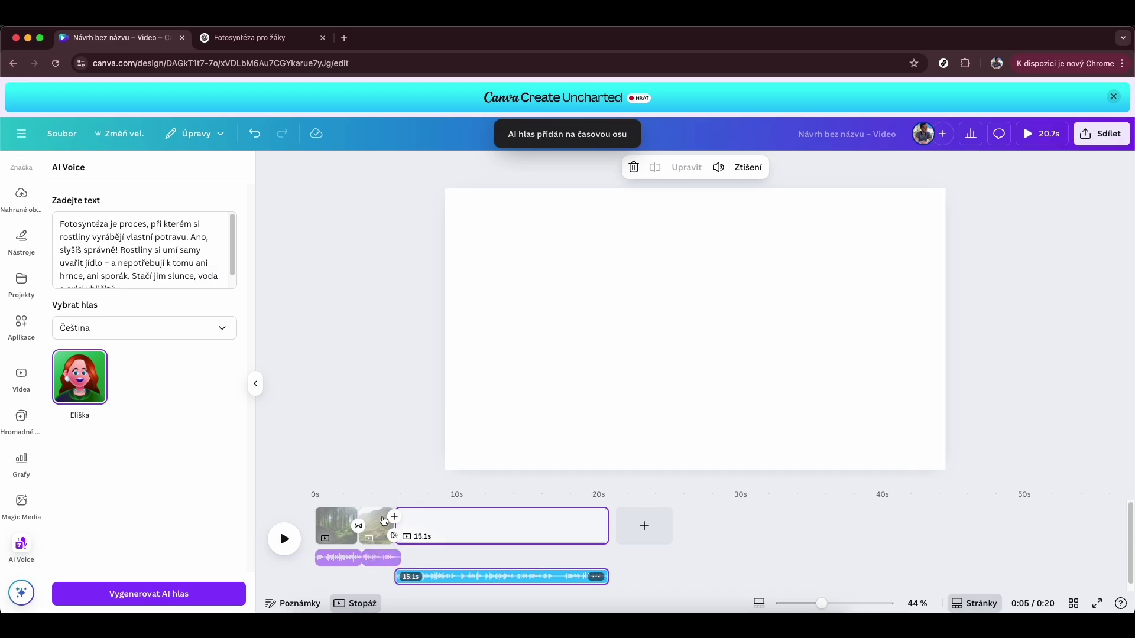
- Select the blank third page and search the video elements for "fotosyntéza"
right_click(357, 535)
click(299, 503)
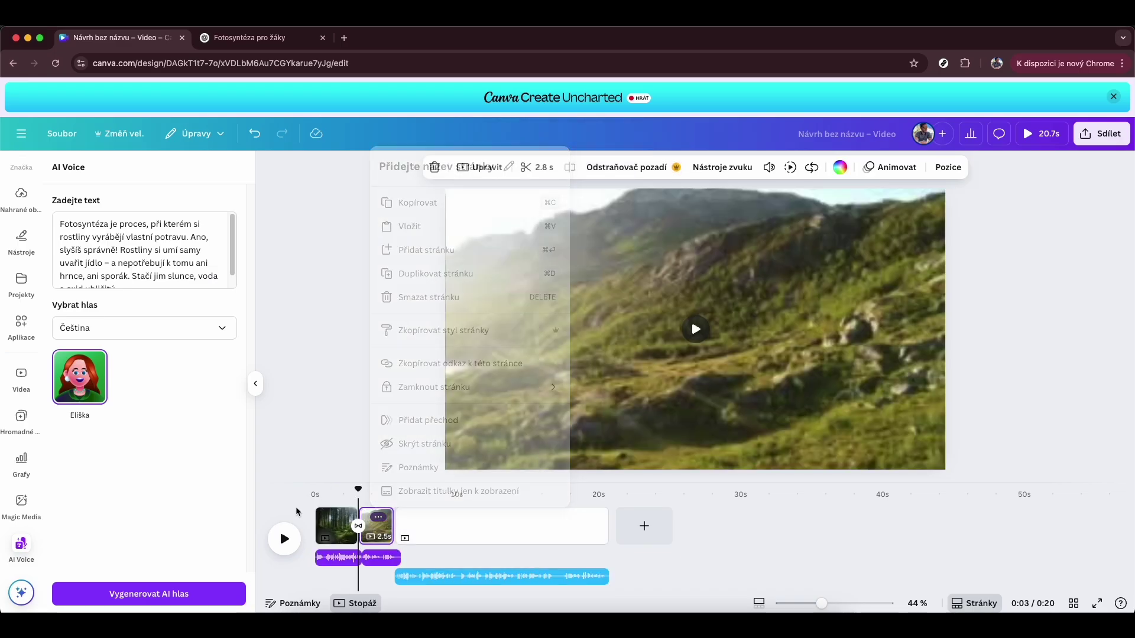
click(407, 565)
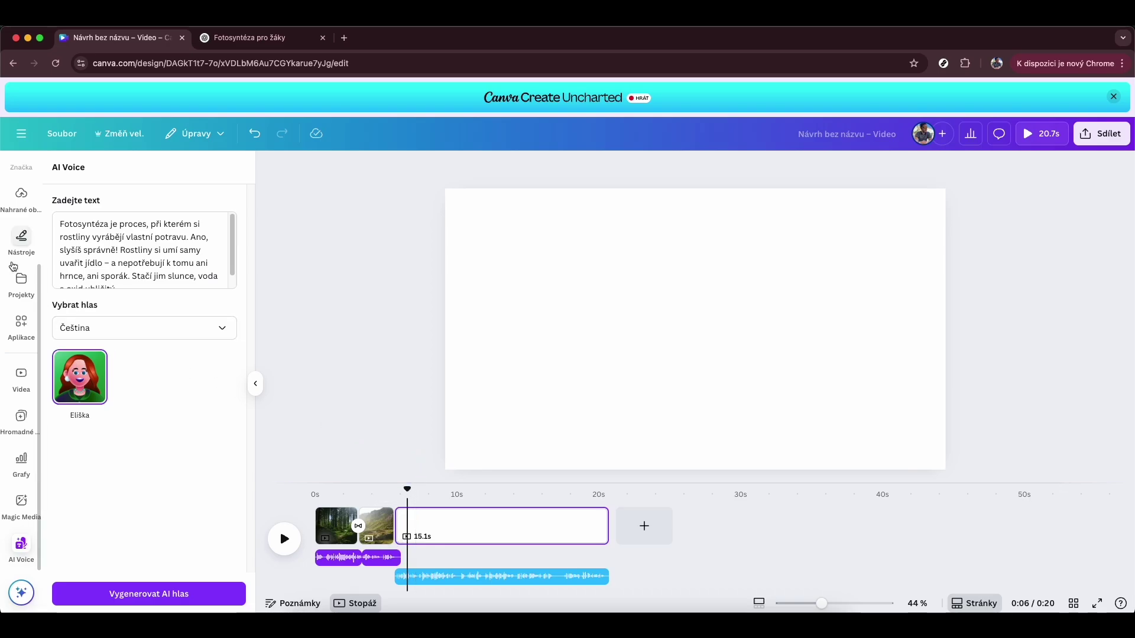
scroll(18, 284, up, 3)
click(21, 216)
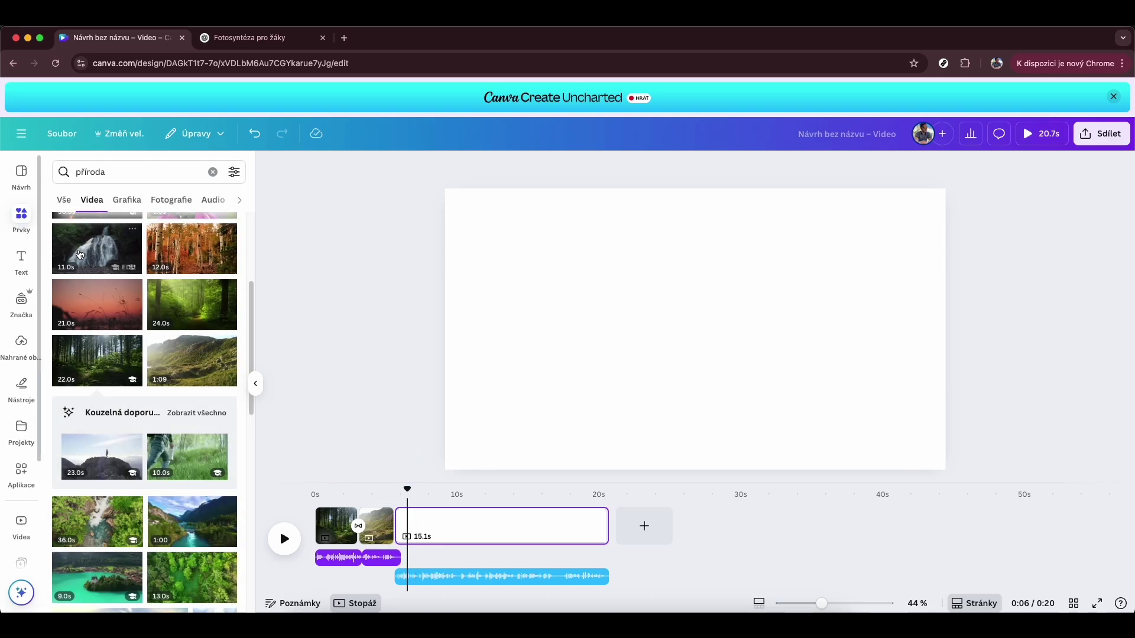
double_click(109, 169)
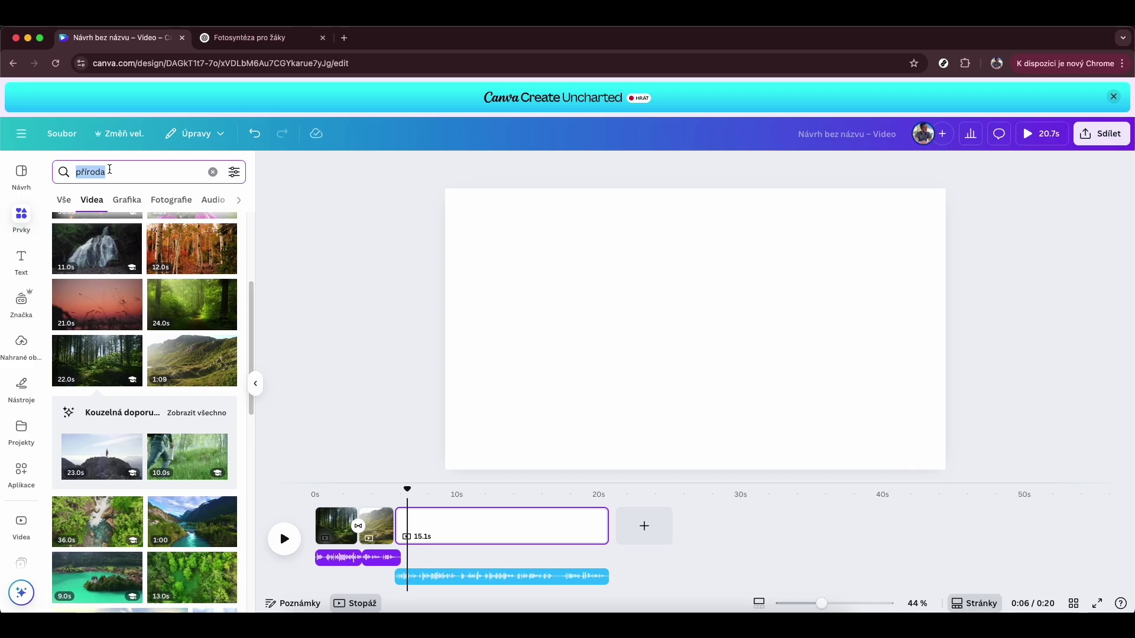
text(fotosynté)
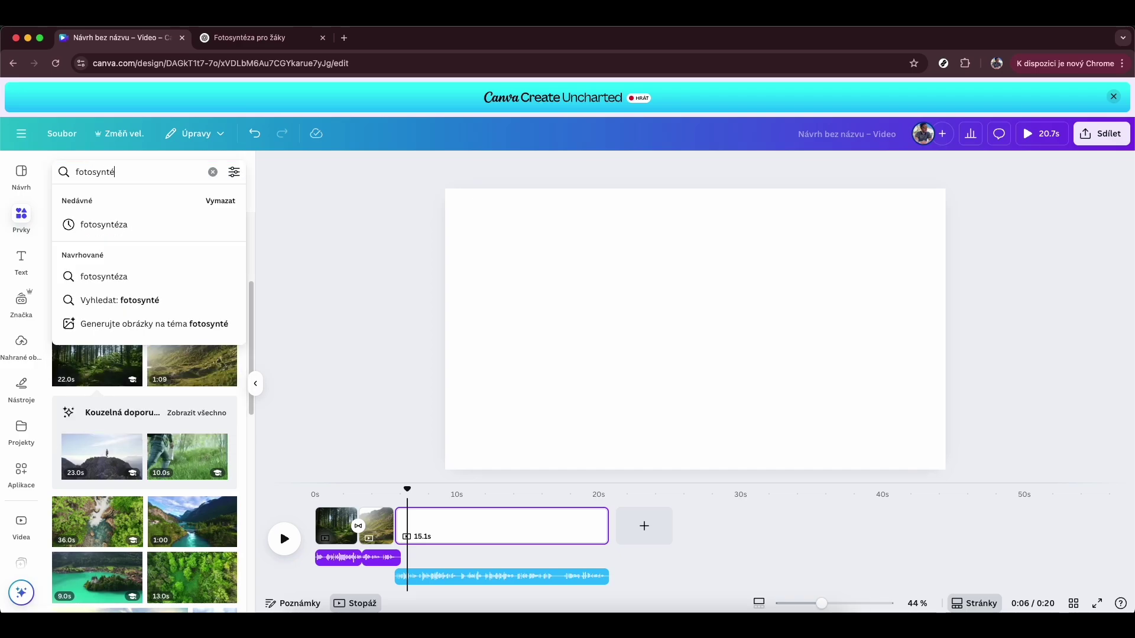
text(za)
key(Return)
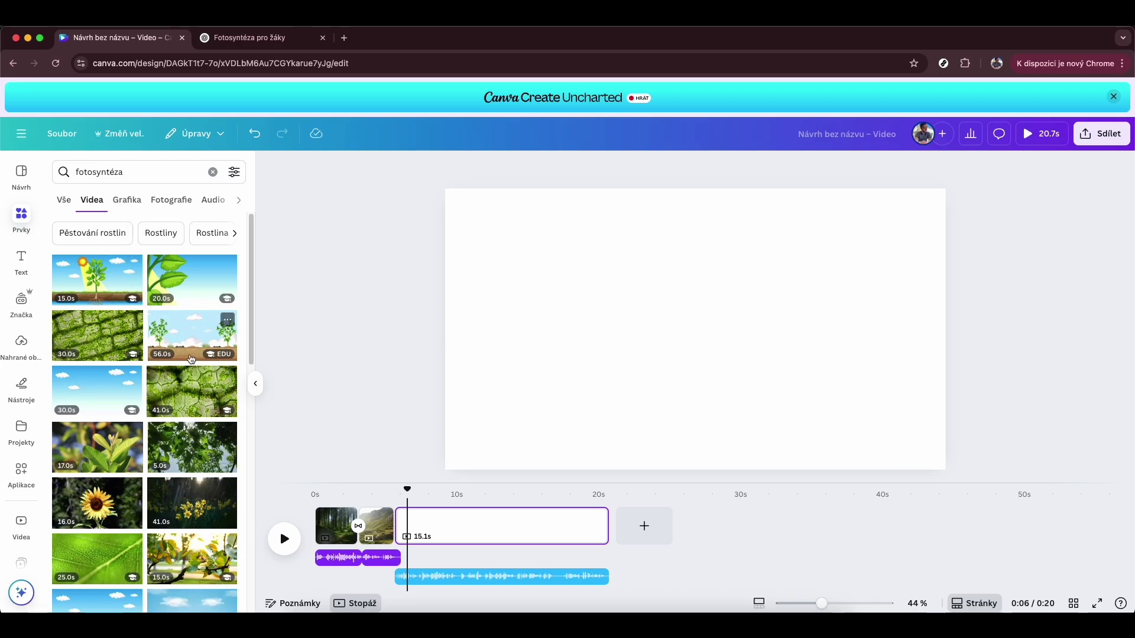
- Fill the blank third page with the 15-second animated video of a plant, sun and roots
scroll(165, 421, down, 3)
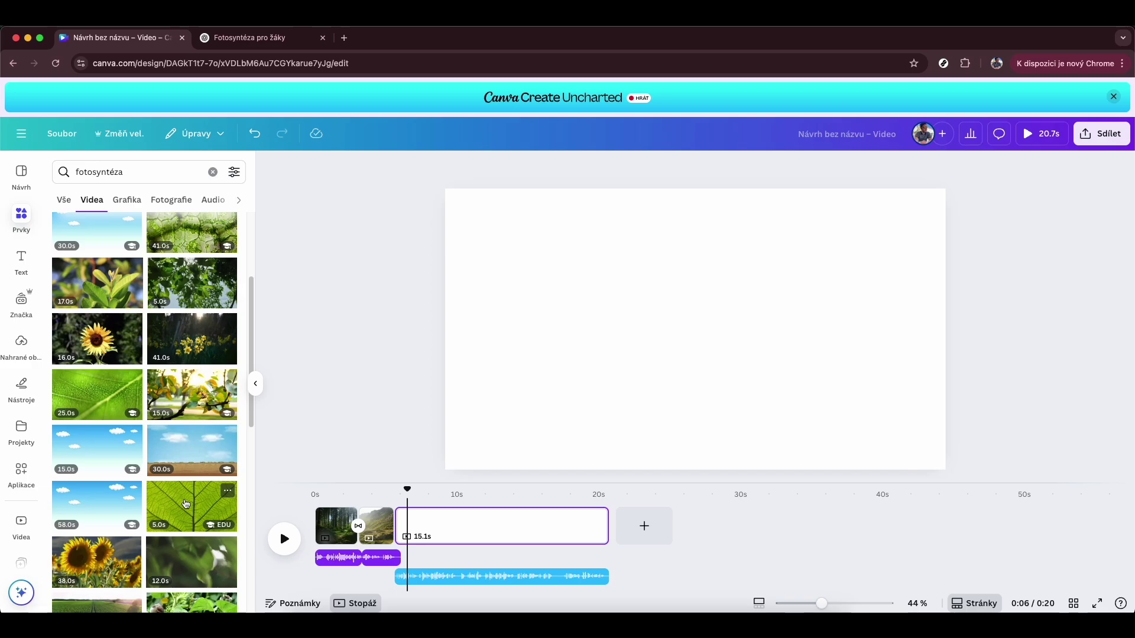
scroll(186, 504, down, 1)
scroll(189, 504, up, 5)
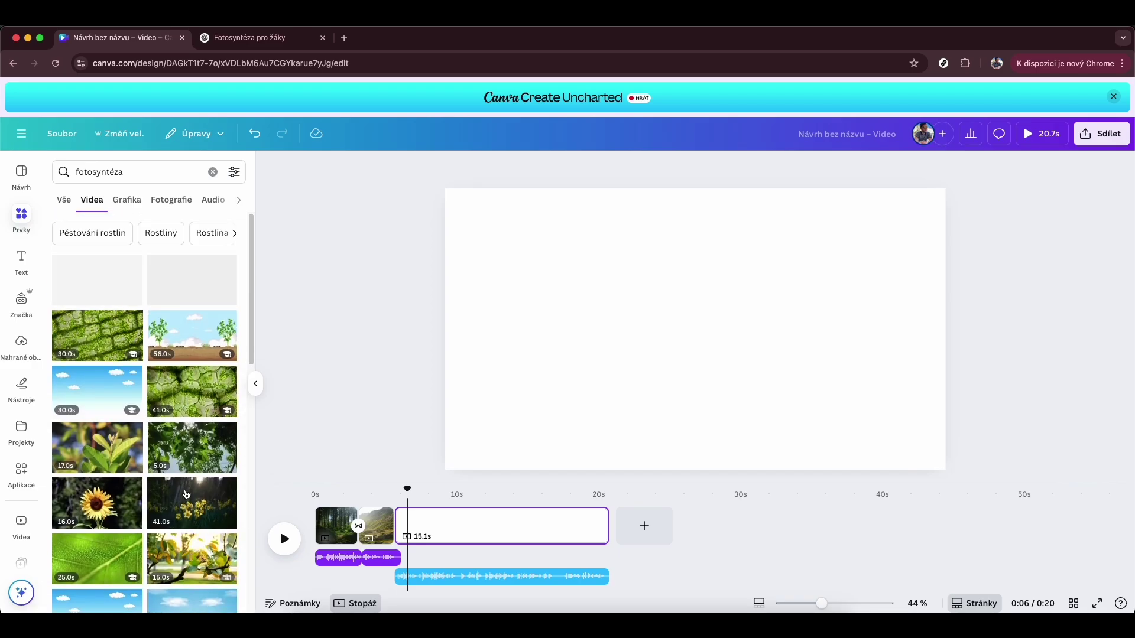
drag(92, 286, 420, 538)
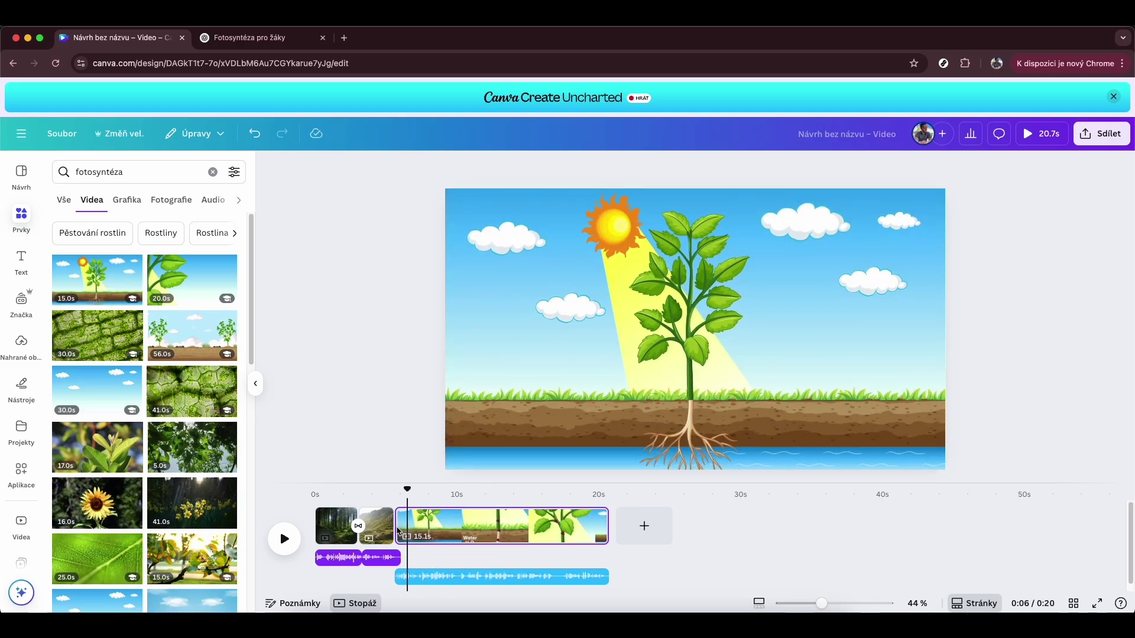
- Add a Porovnat a přesunout transition between the mountainside and plant animation pages and review the result through the end of the timeline
drag(406, 489, 386, 488)
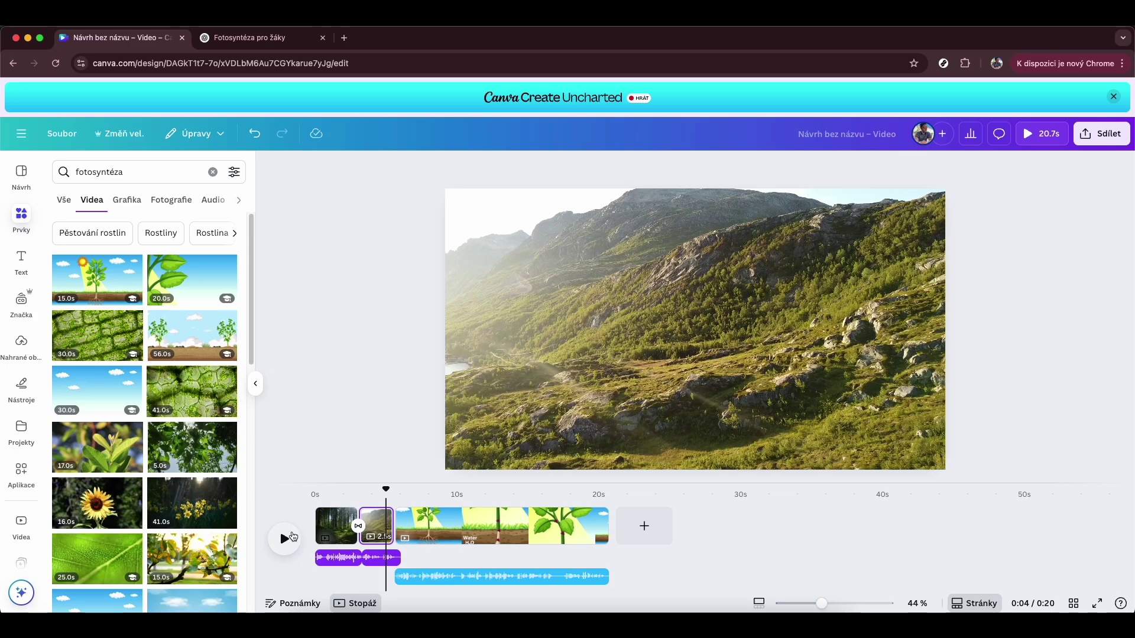
click(394, 533)
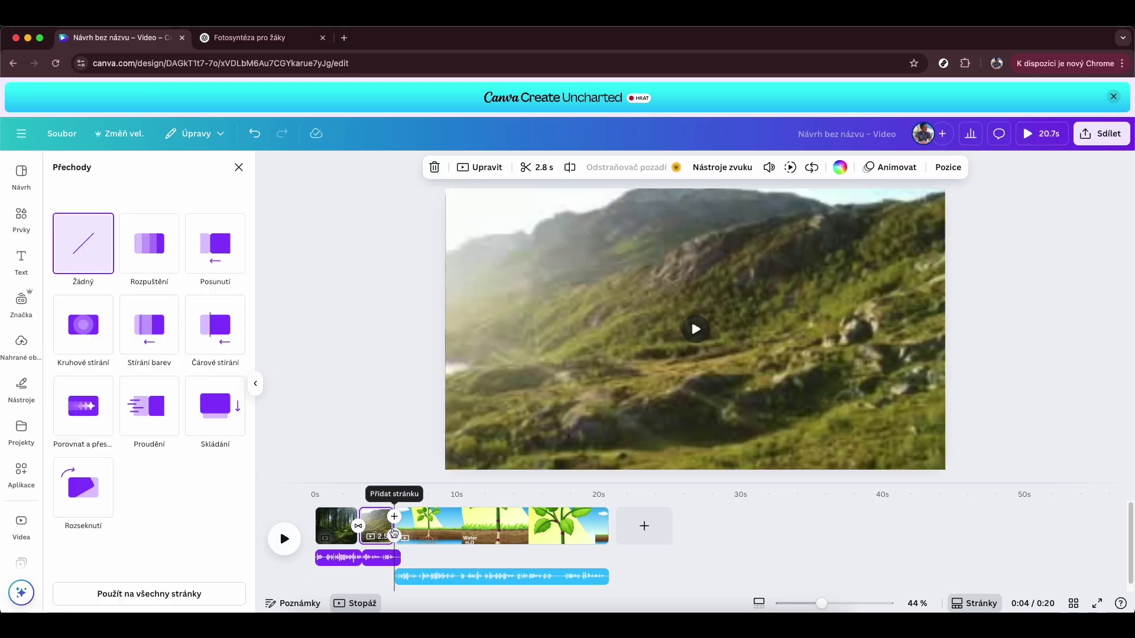
click(88, 416)
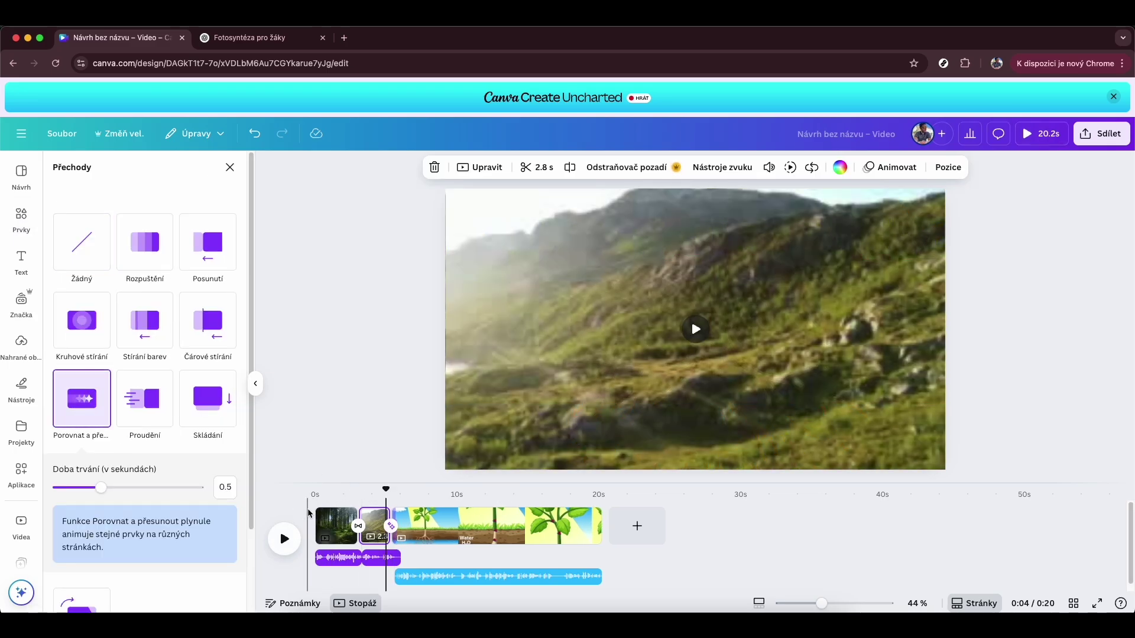
click(284, 538)
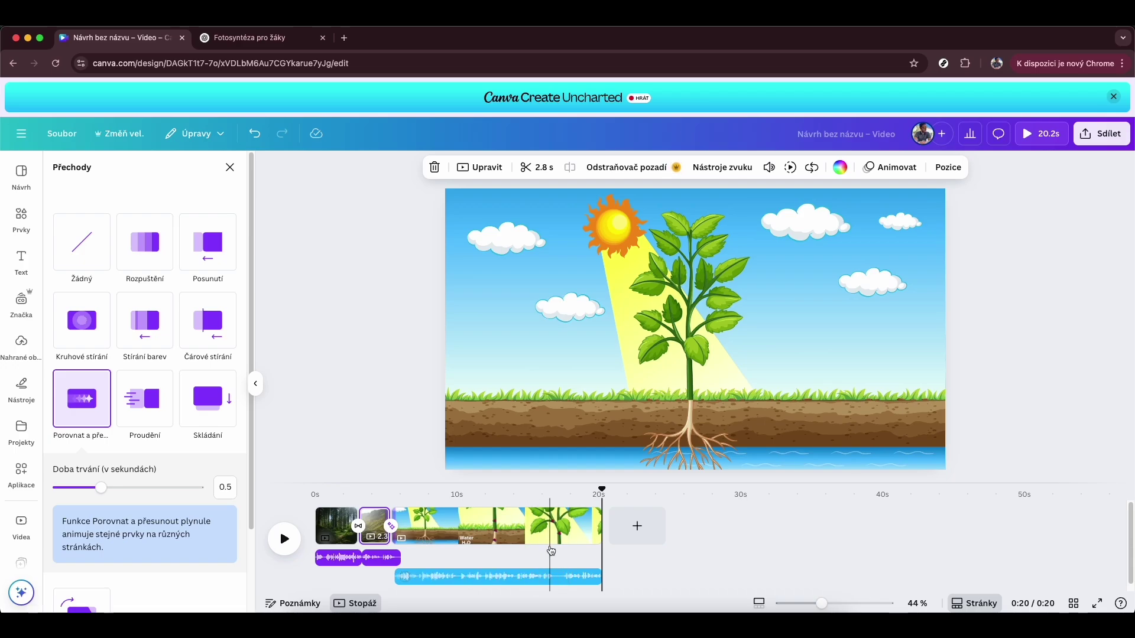
click(395, 504)
drag(392, 489, 599, 486)
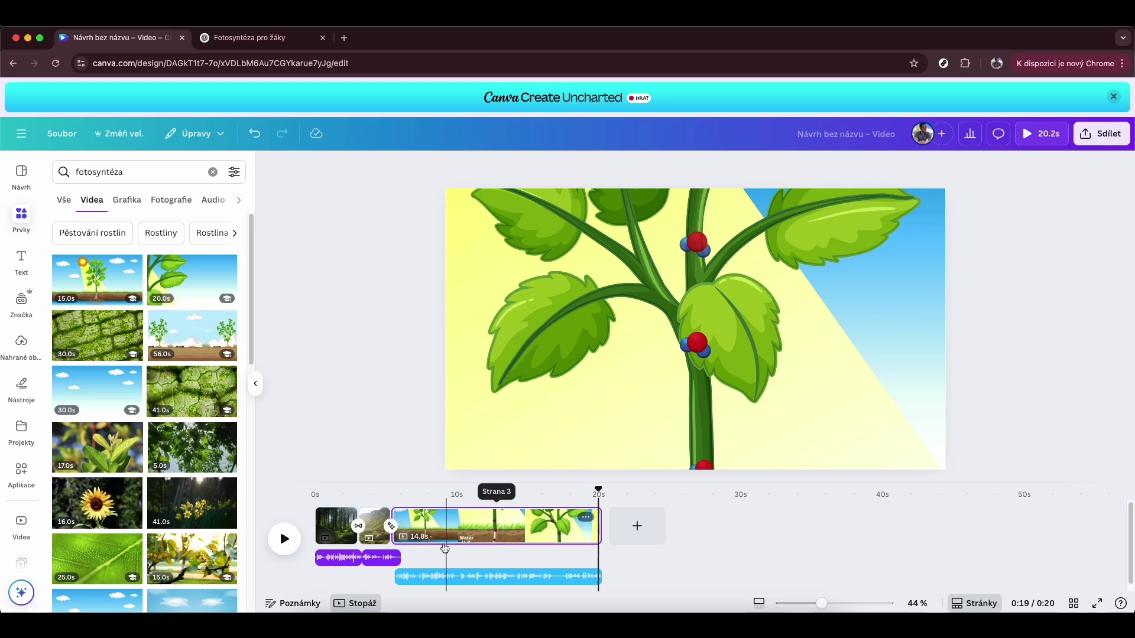
- With a blank fourth page added, trim the end of the second voiceover close to the plant page's end and play the cut
click(631, 526)
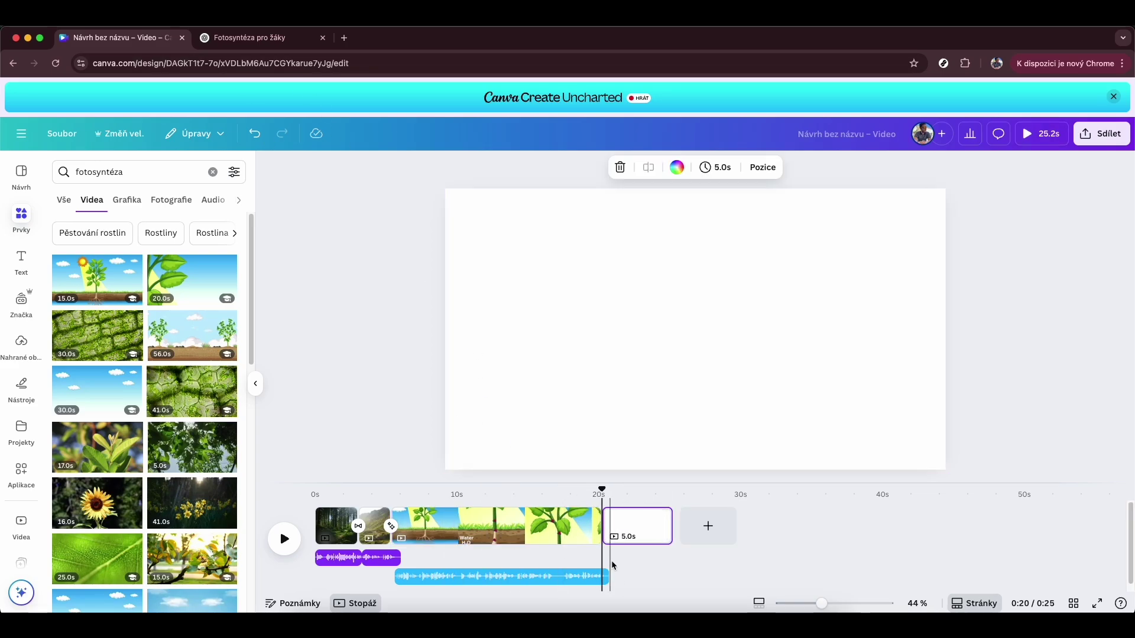
click(604, 582)
drag(603, 582, 599, 584)
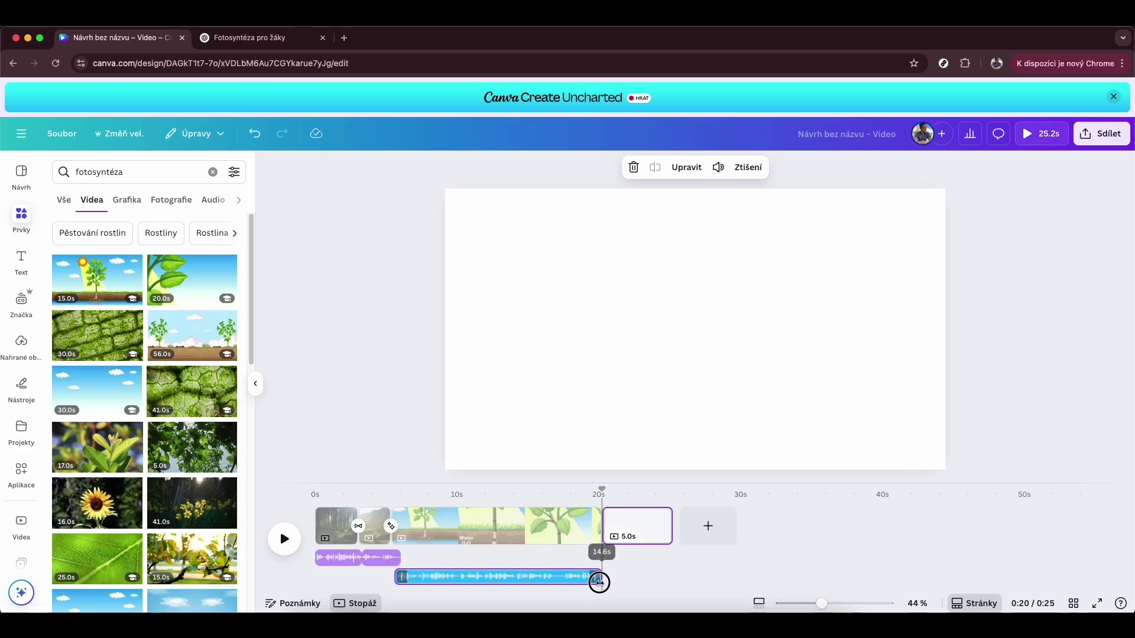
mouse_move(600, 578)
mouse_down()
mouse_move(615, 580)
mouse_move(601, 577)
mouse_up()
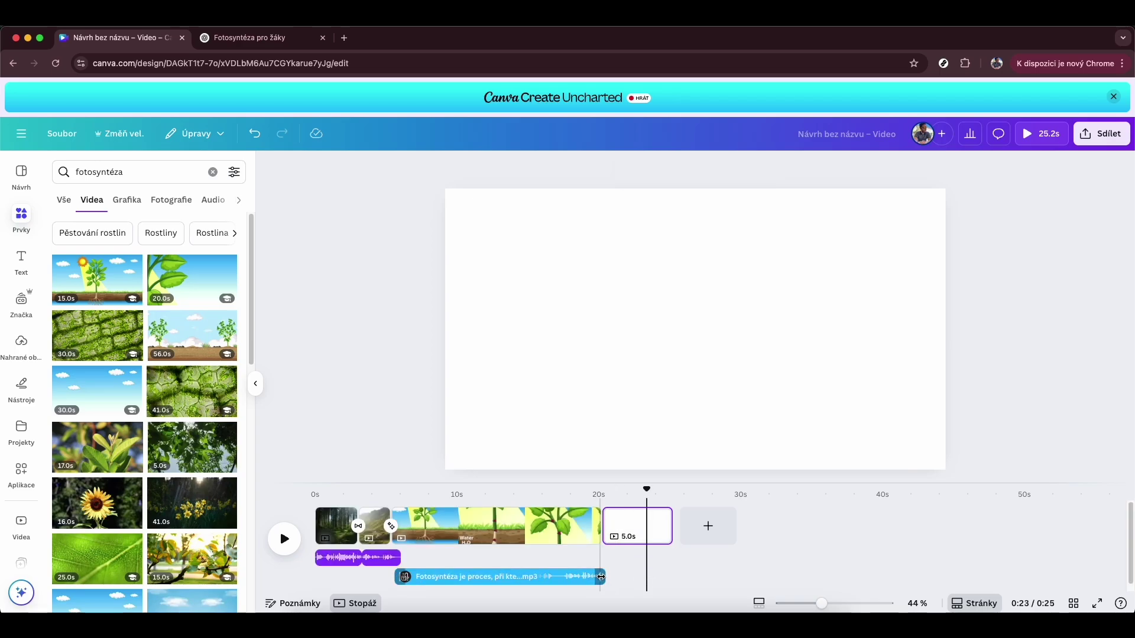
drag(647, 489, 587, 479)
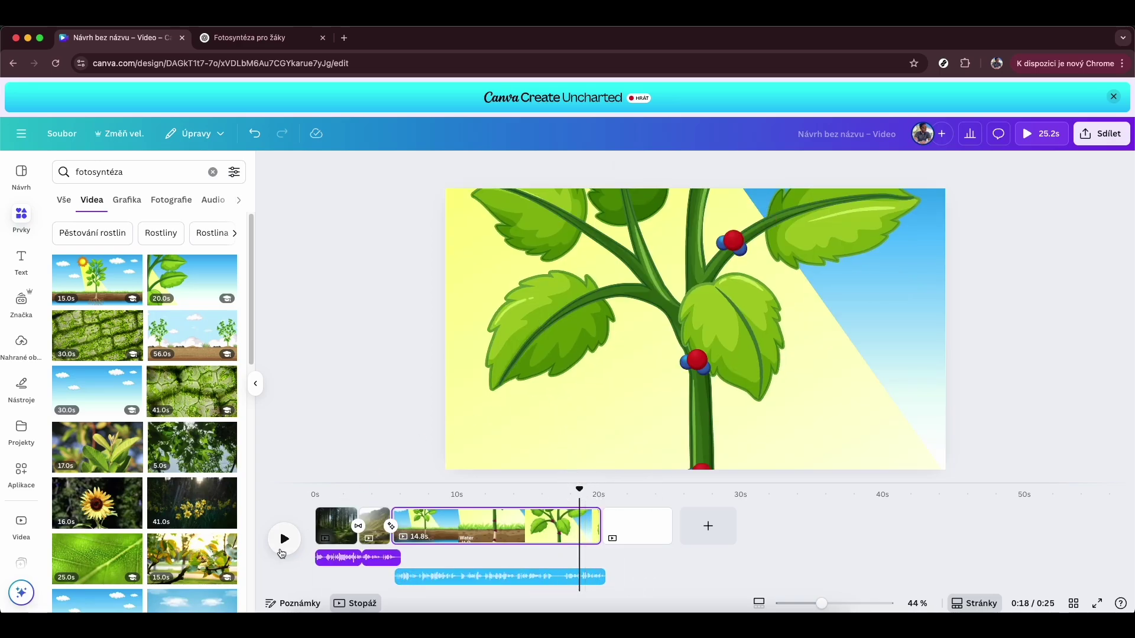
click(282, 551)
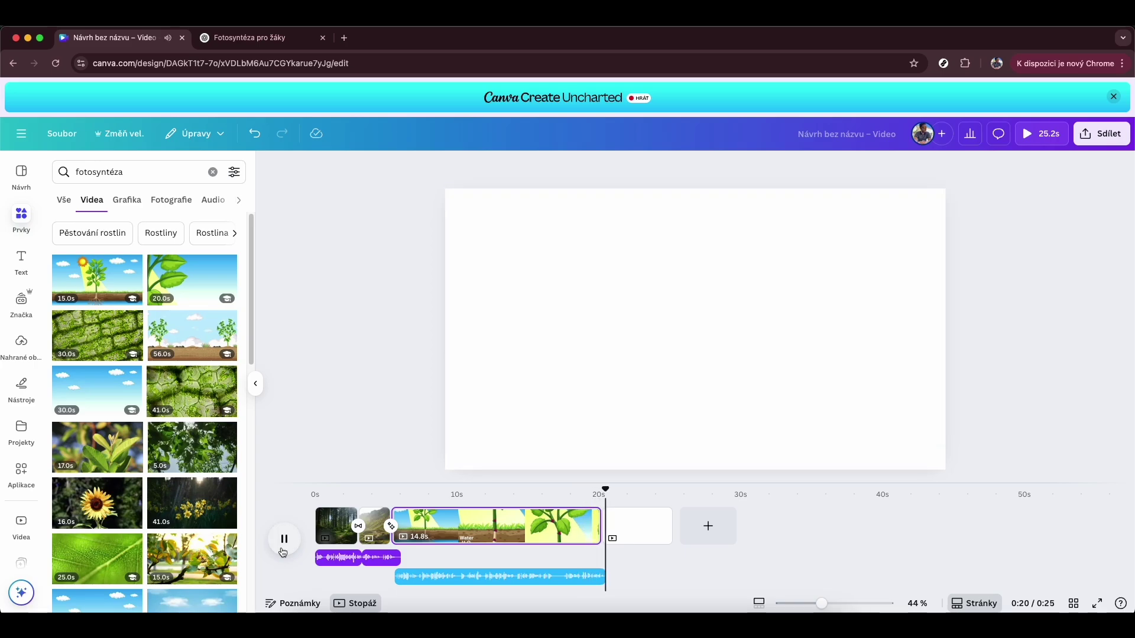
- Copy the "Jak to funguje?" narration from the ChatGPT script and return to the Canva project
click(248, 37)
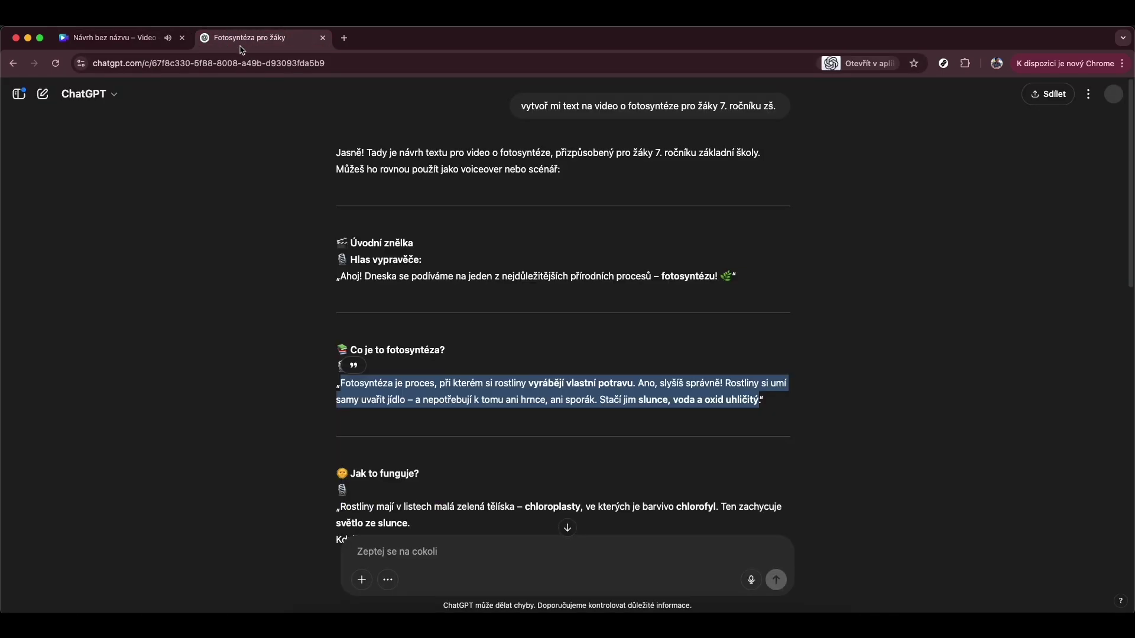
scroll(467, 366, down, 3)
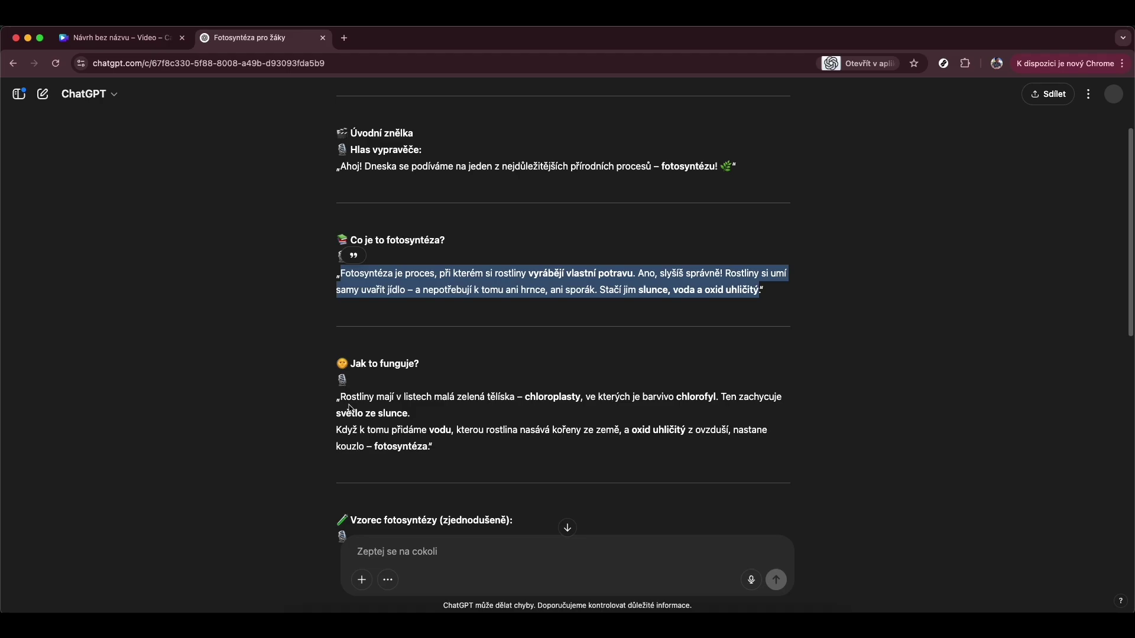
drag(341, 397, 428, 447)
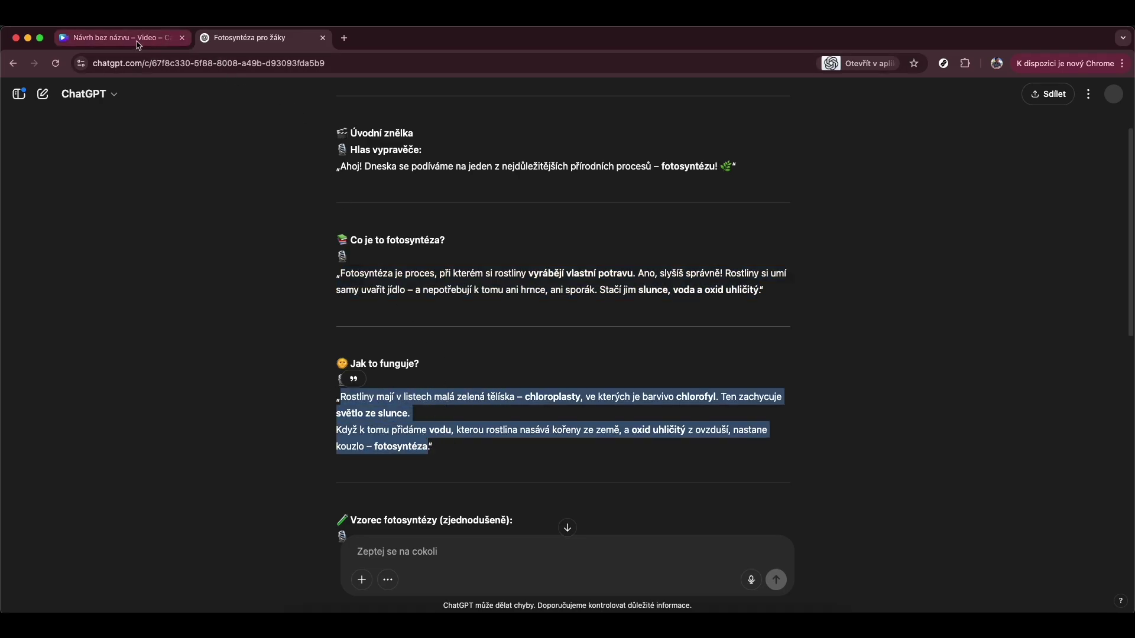
click(118, 37)
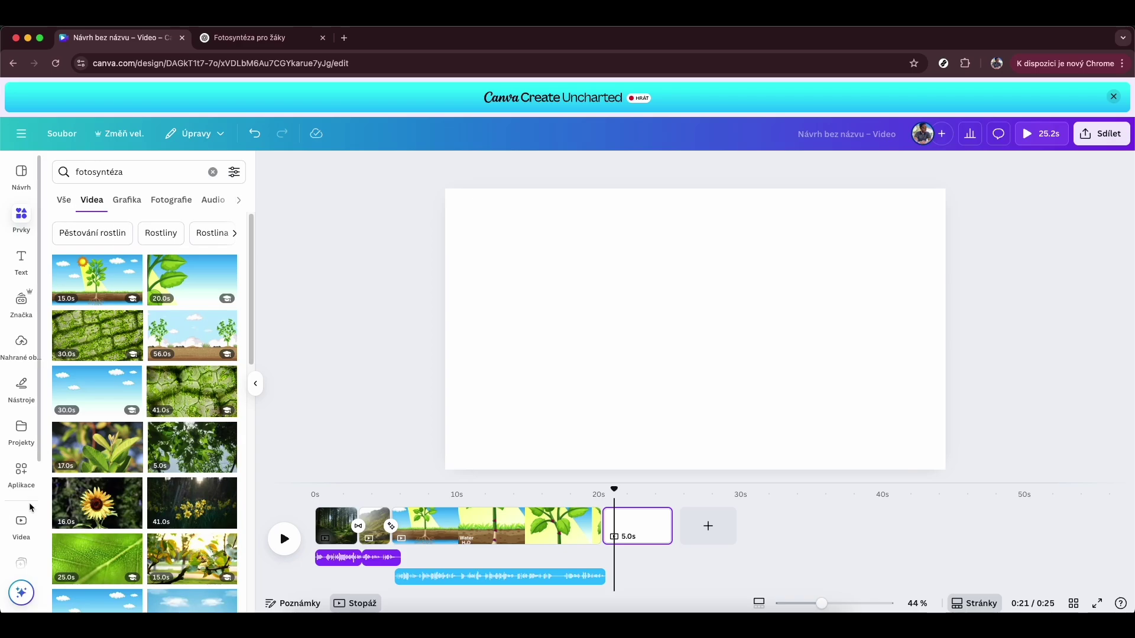
scroll(30, 523, down, 3)
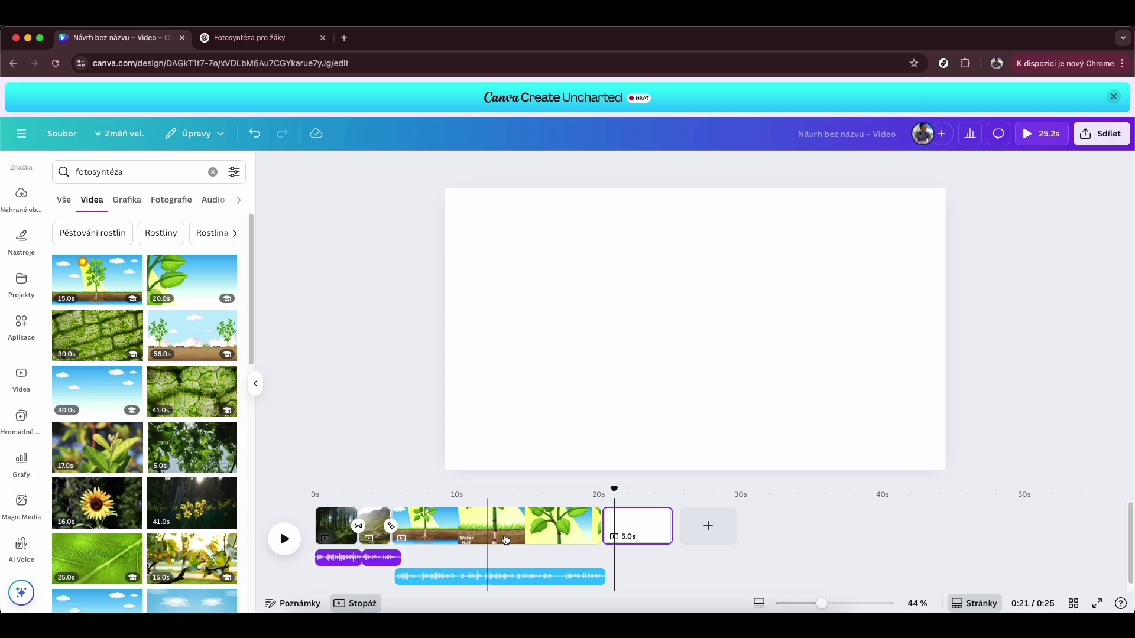
- Delete the blank fourth page from the timeline
click(624, 529)
right_click(625, 528)
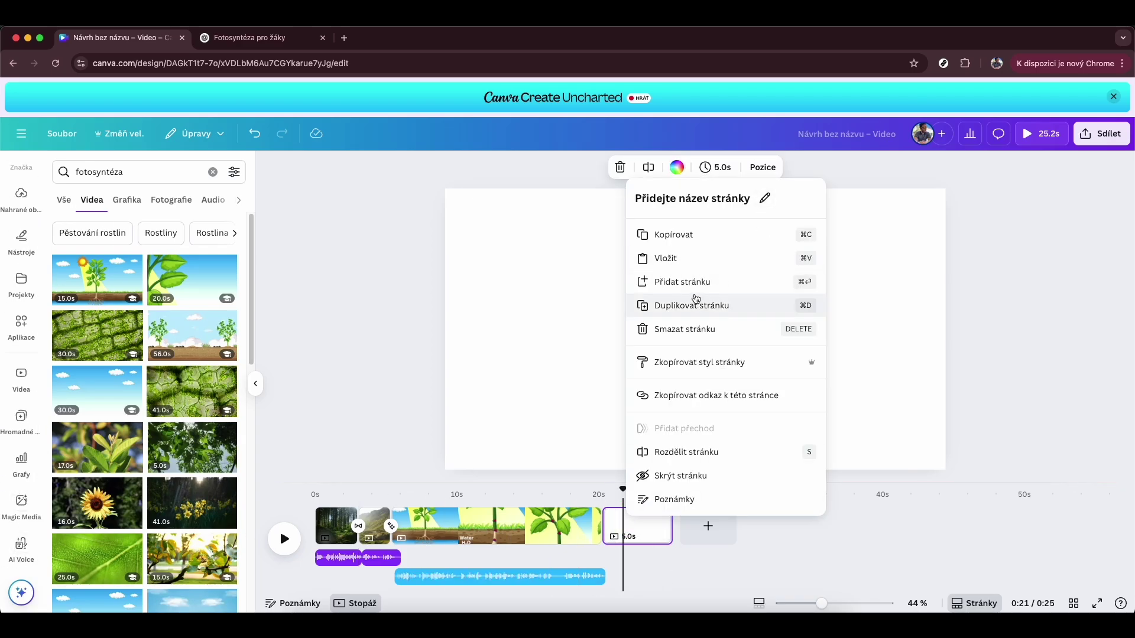
click(688, 329)
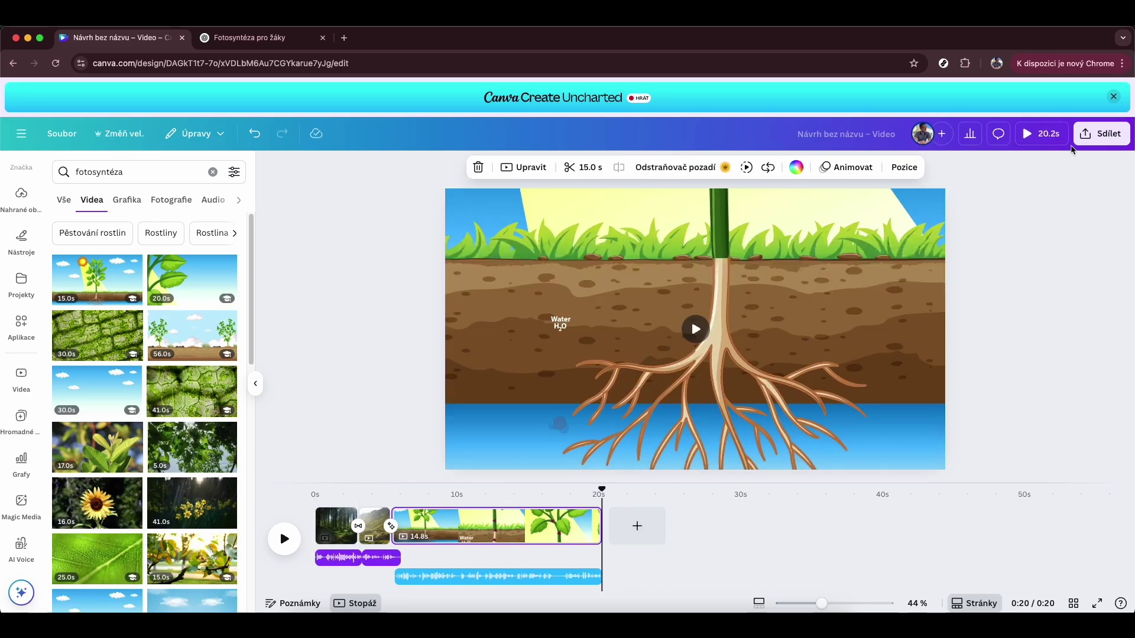
- Examine the file types offered for downloading the video, then return to the sharing options
click(1093, 140)
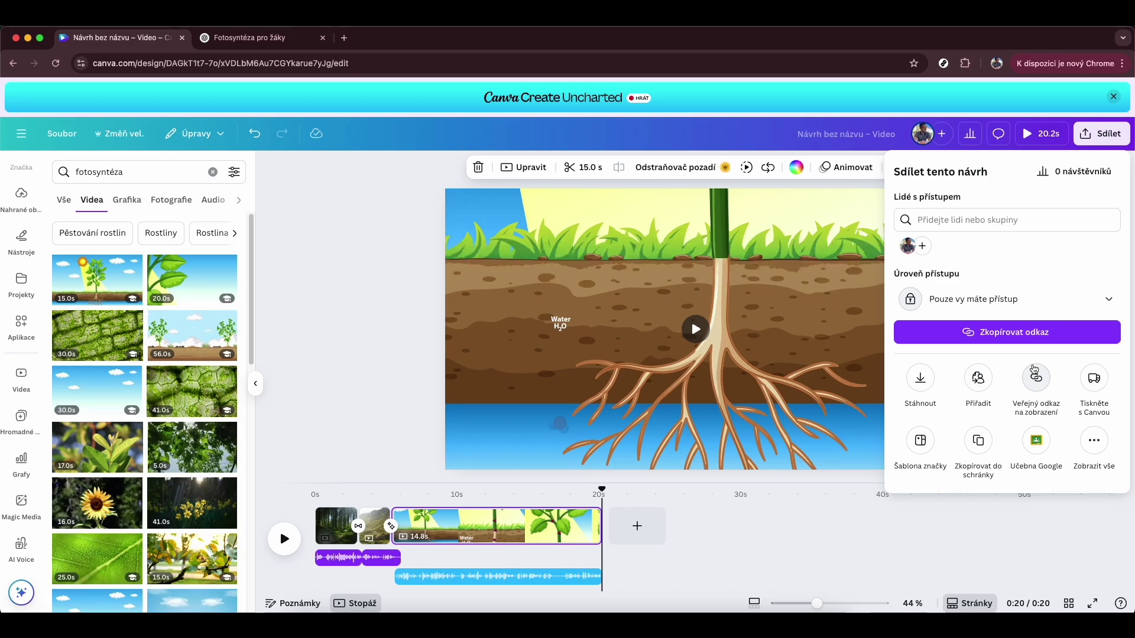
click(920, 379)
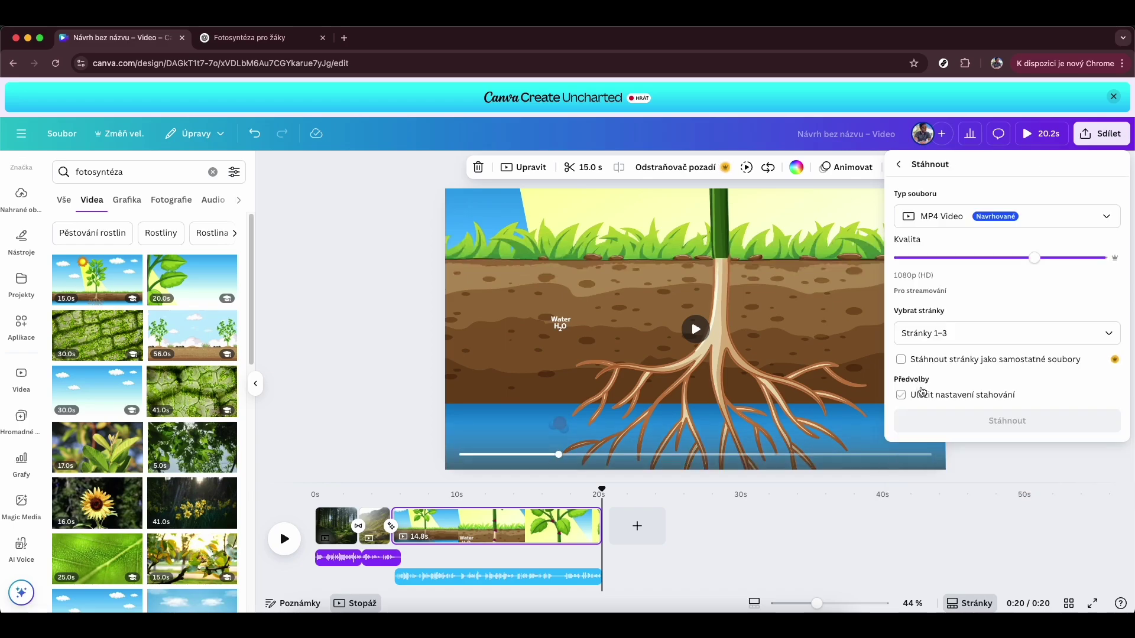
click(1007, 216)
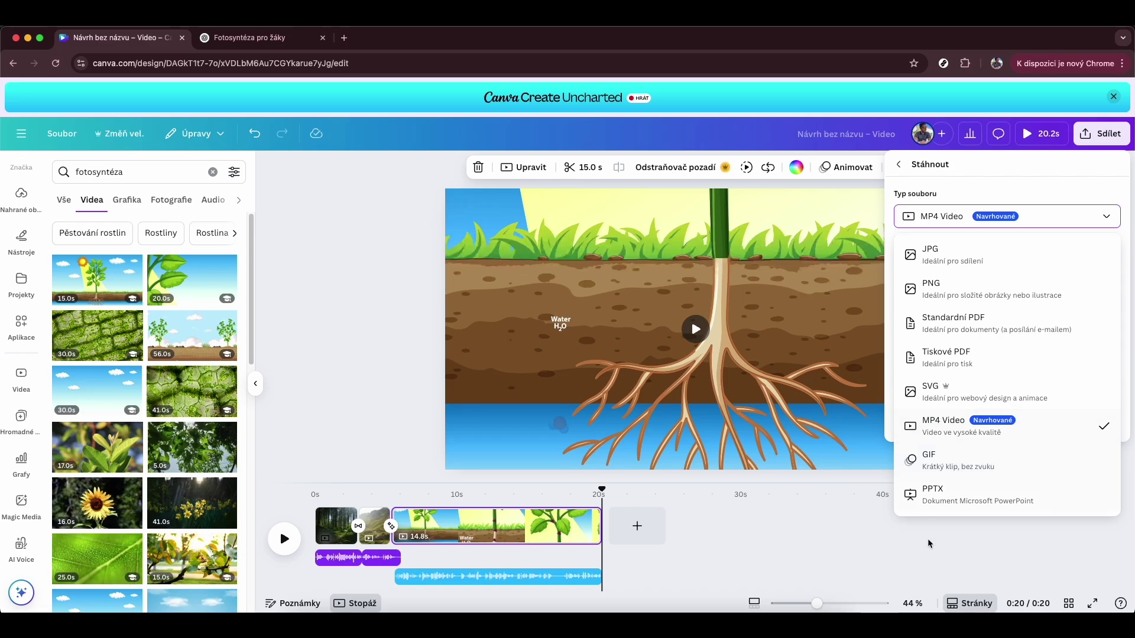
click(898, 164)
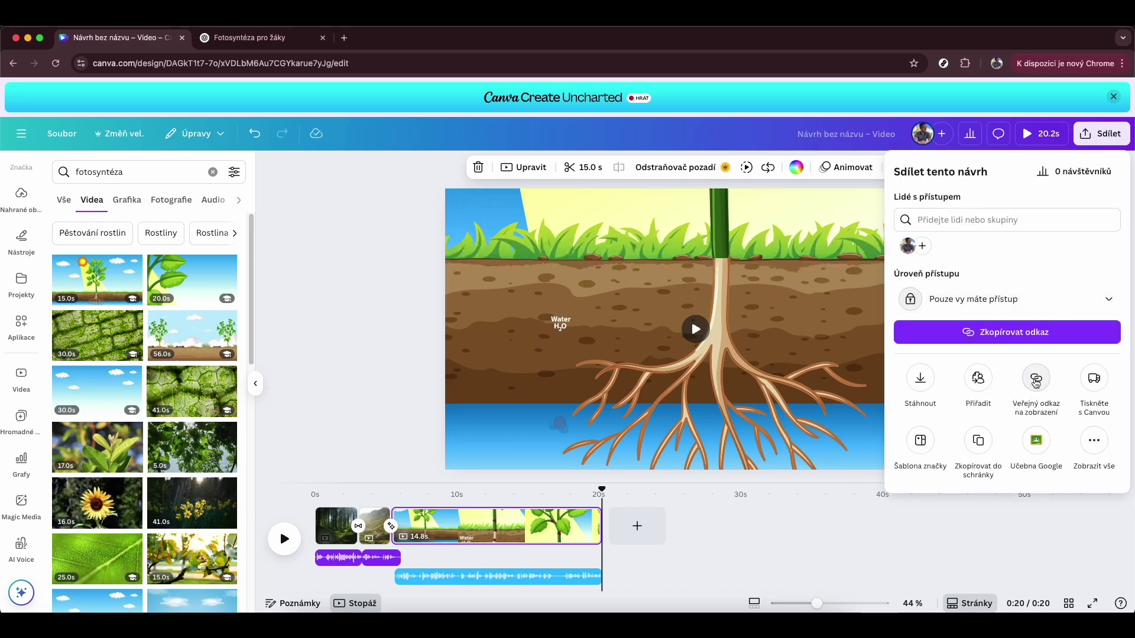
- Create a public view link for the video from the sharing options and copy it
click(1035, 381)
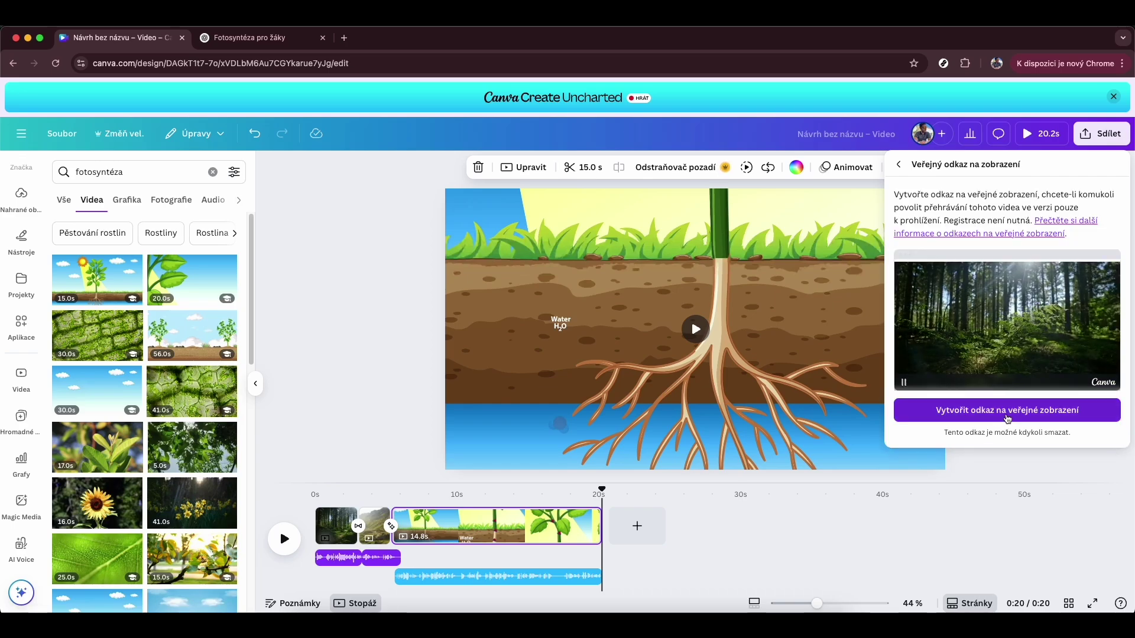
click(1009, 410)
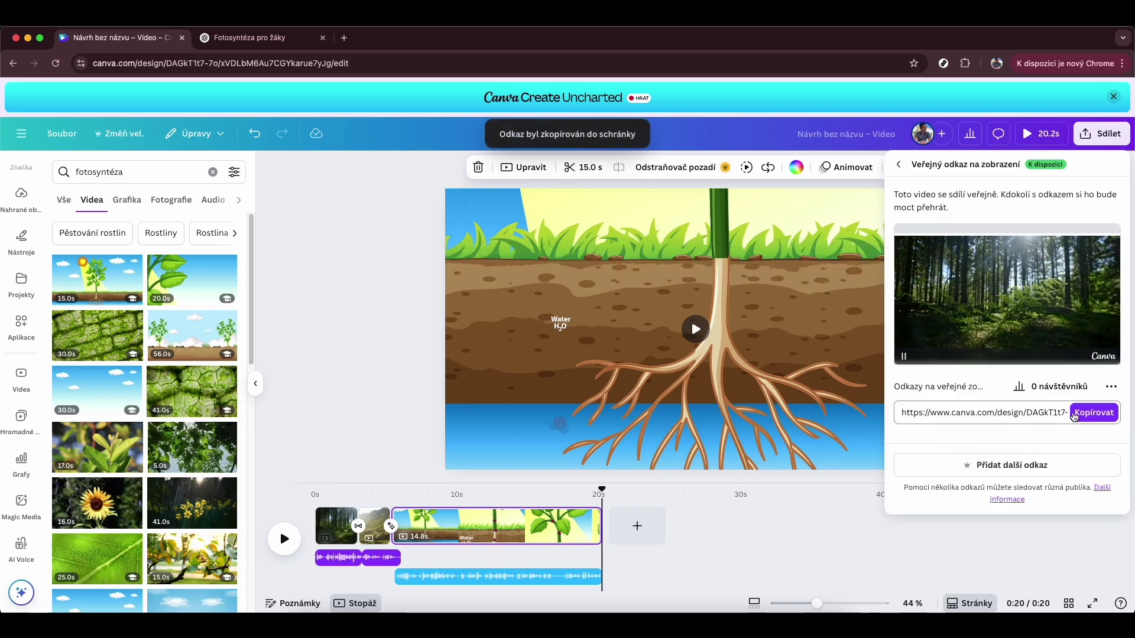
- Open the copied public view link in the browser and play the shared video
click(227, 59)
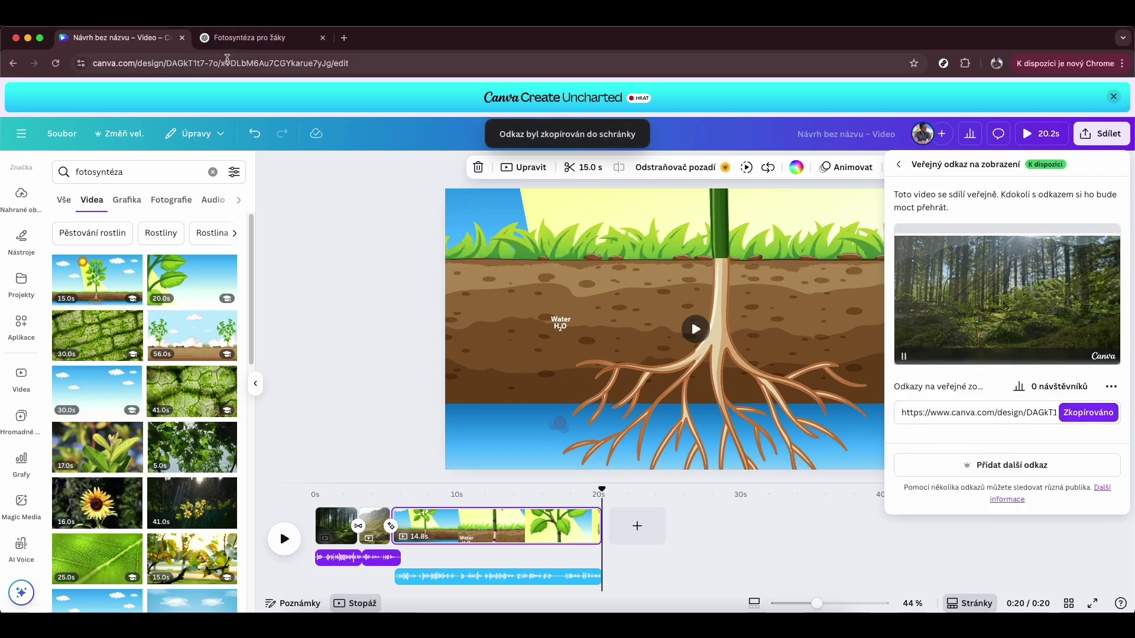
key(super+v)
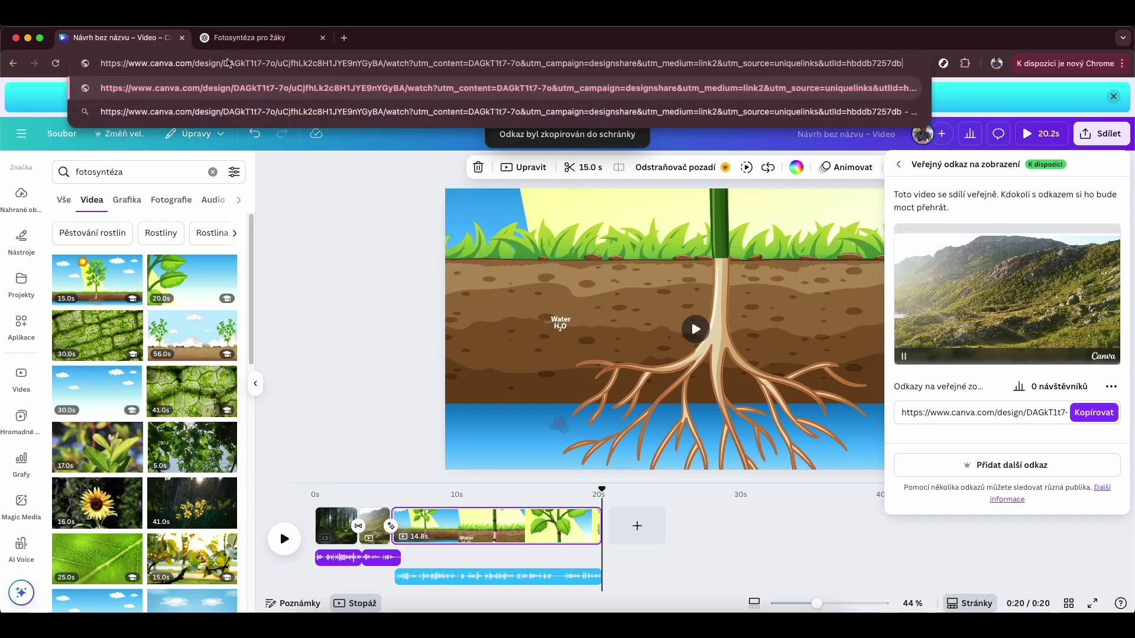
key(Return)
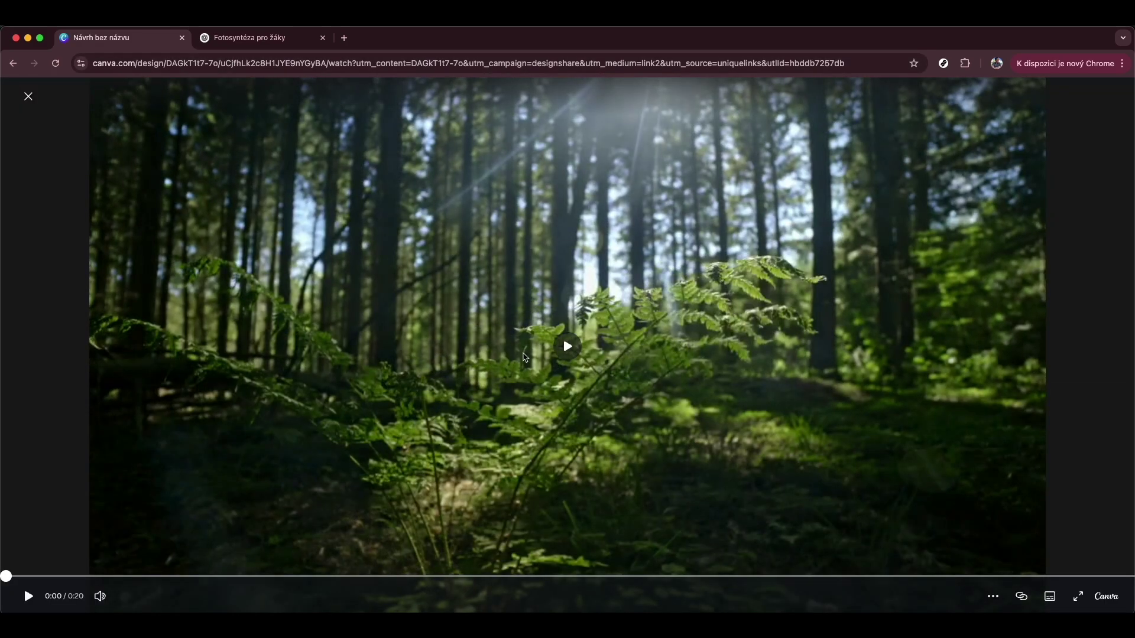
click(567, 346)
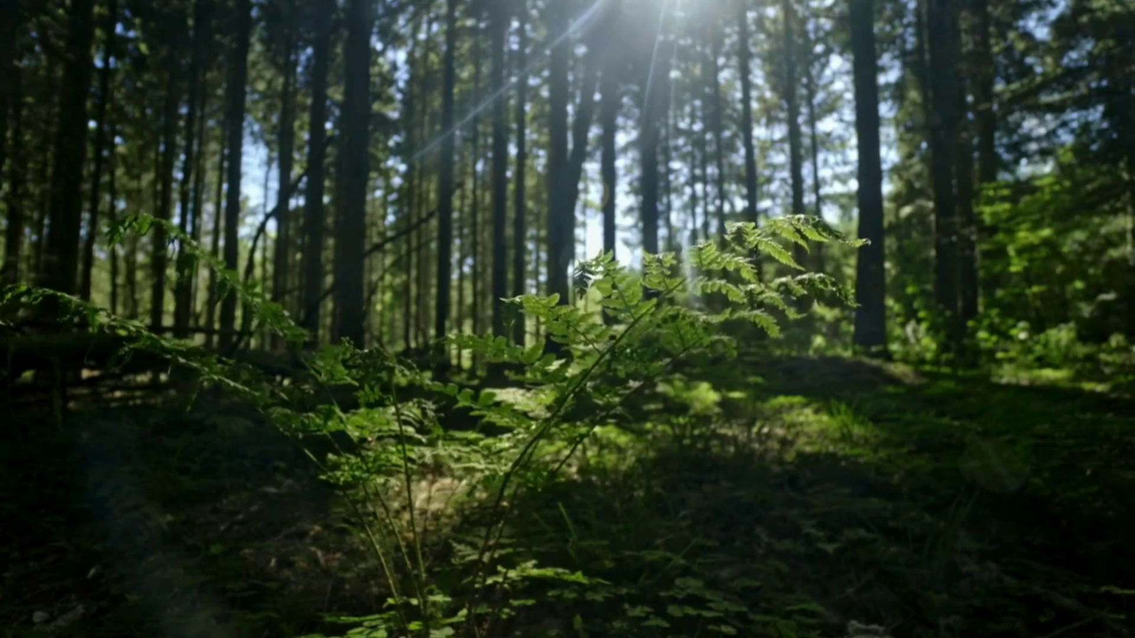